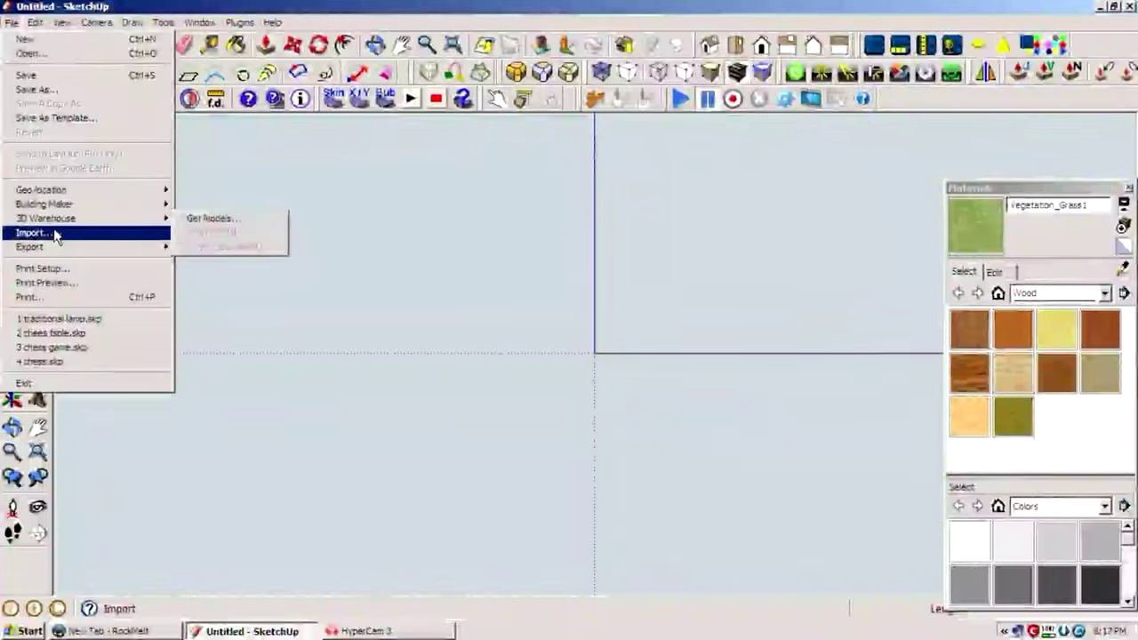
Step: Import 2790370_f520.jpg as an image and place it at the origin in front view
text(27)
click(513, 456)
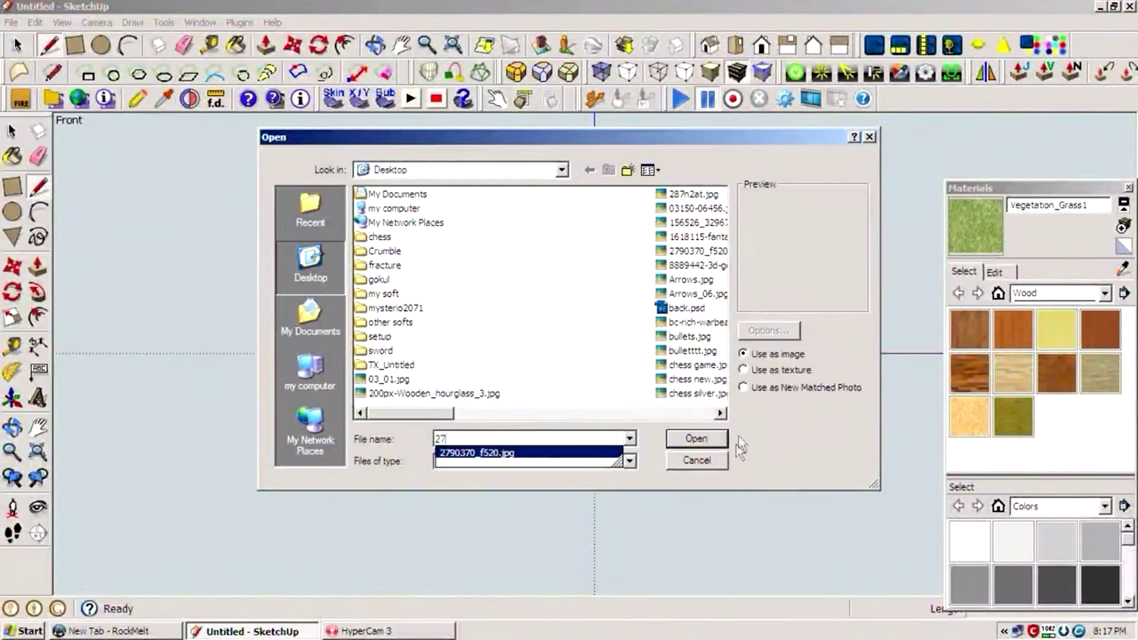
click(707, 439)
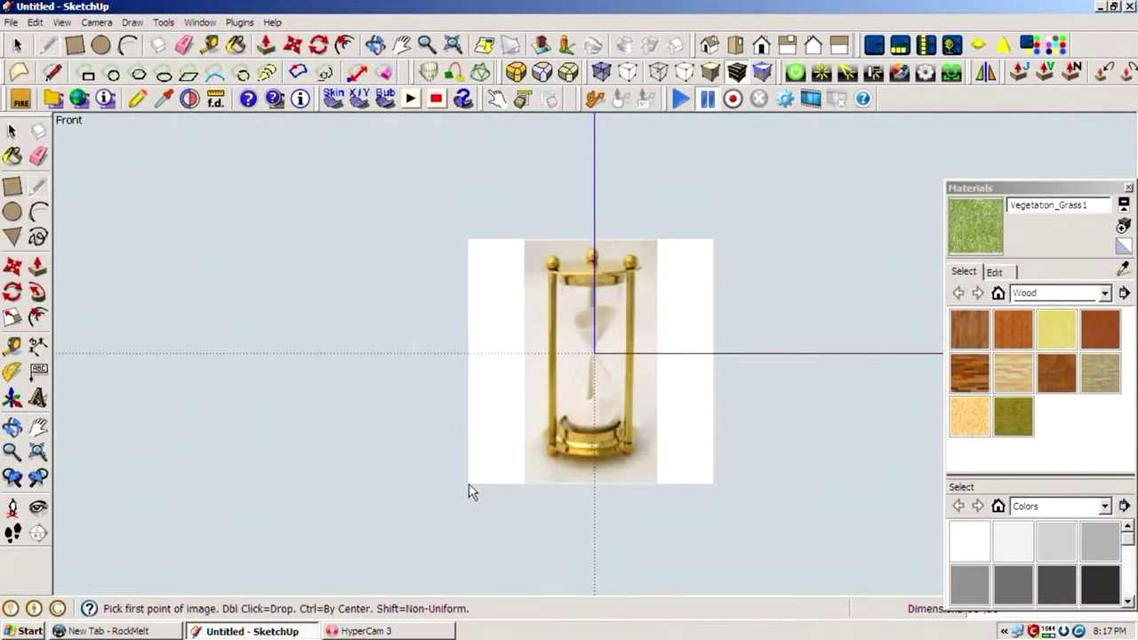
click(474, 486)
Step: Finish sizing the reference photo and zoom in to trace with arcs
click(717, 243)
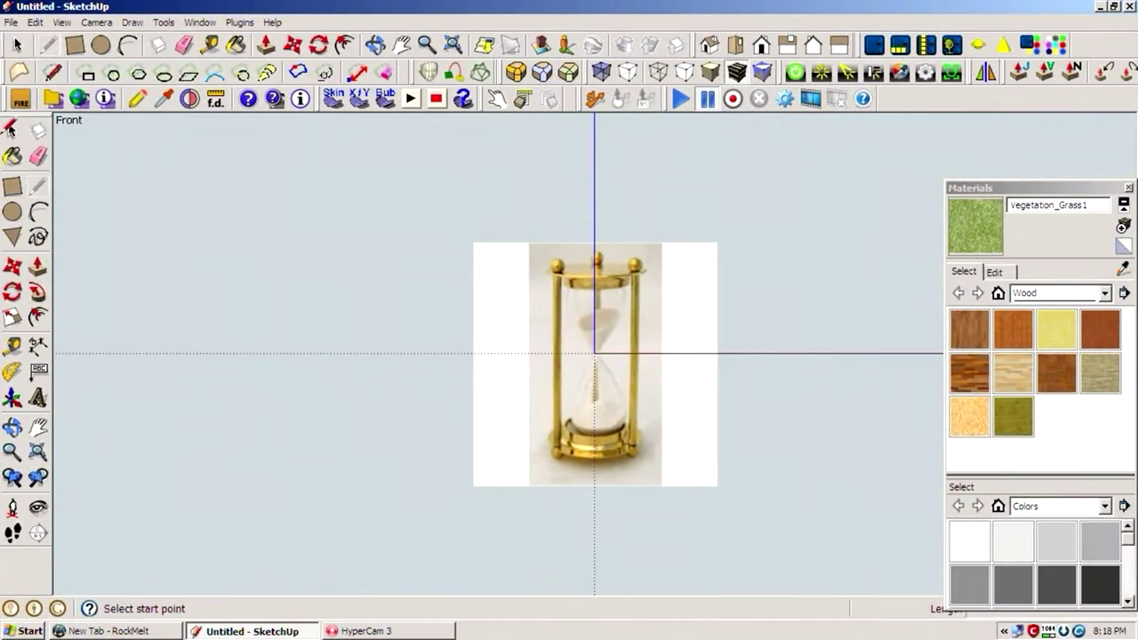
key(space)
scroll(561, 290, up, 3)
key(a)
scroll(394, 287, up, 1)
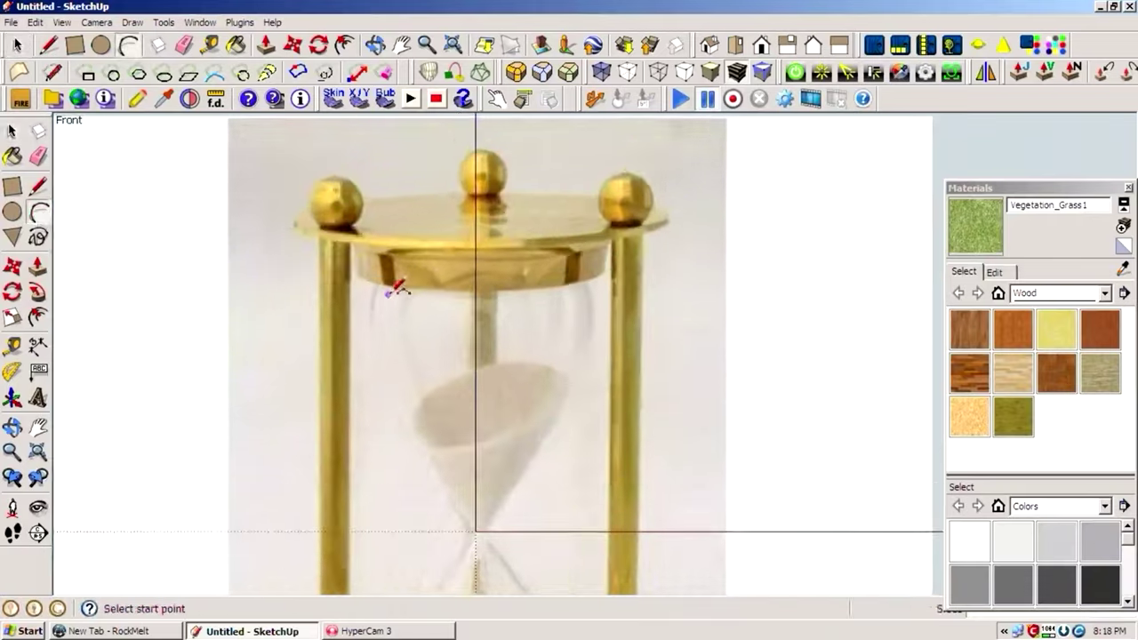
scroll(387, 303, up, 2)
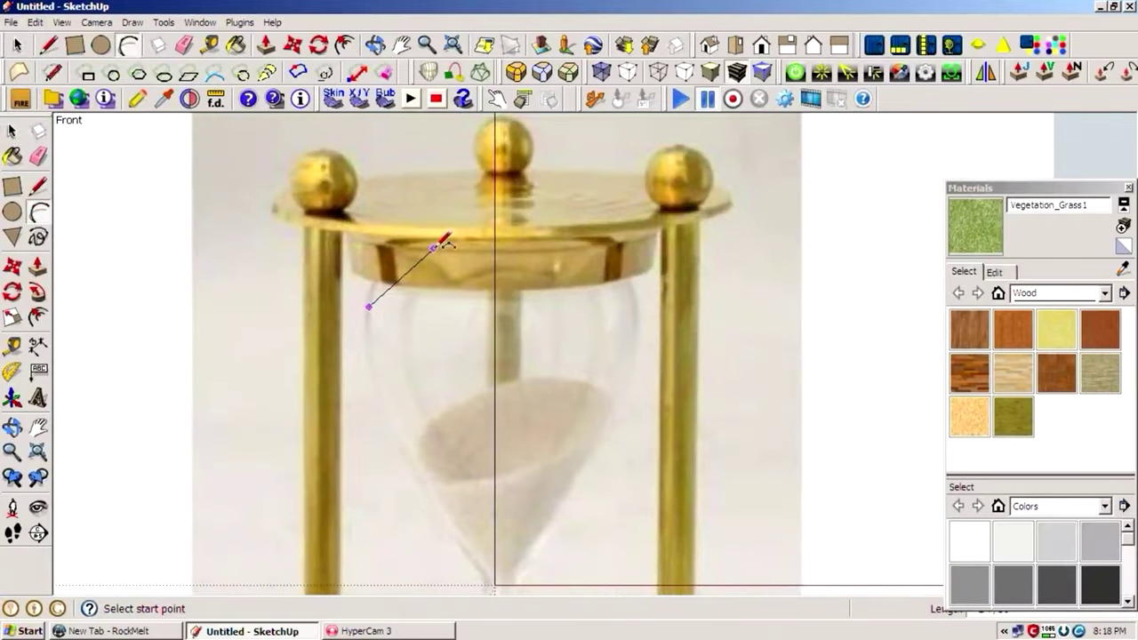
Step: Trace the upper glass edge with arcs from the top rim down the bulb
click(495, 242)
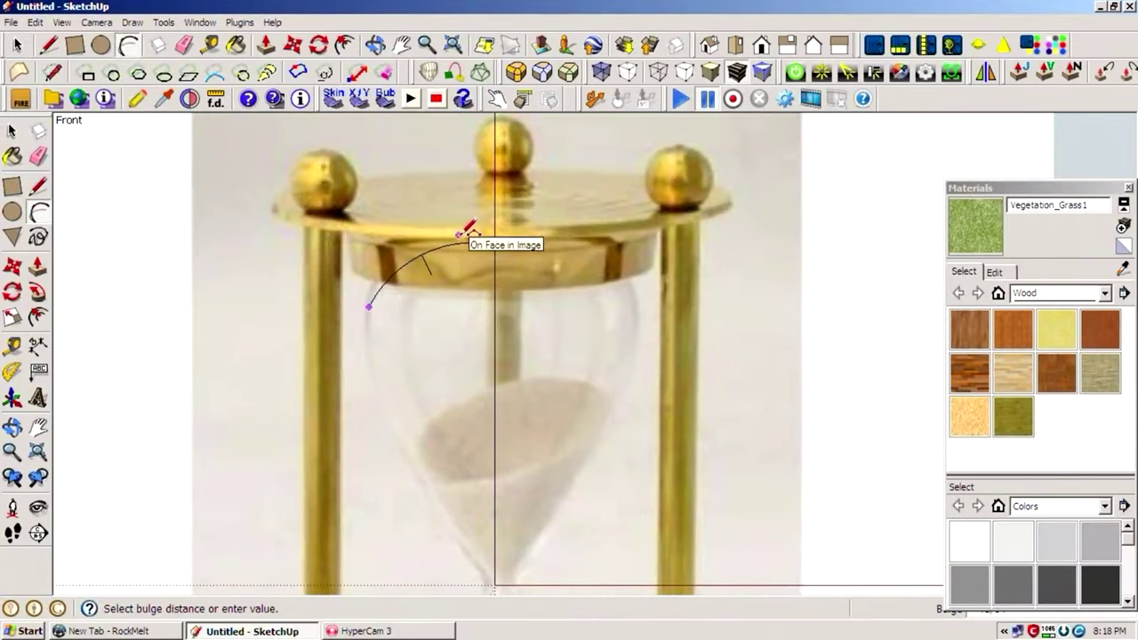
click(460, 233)
scroll(480, 134, down, 1)
scroll(449, 404, up, 1)
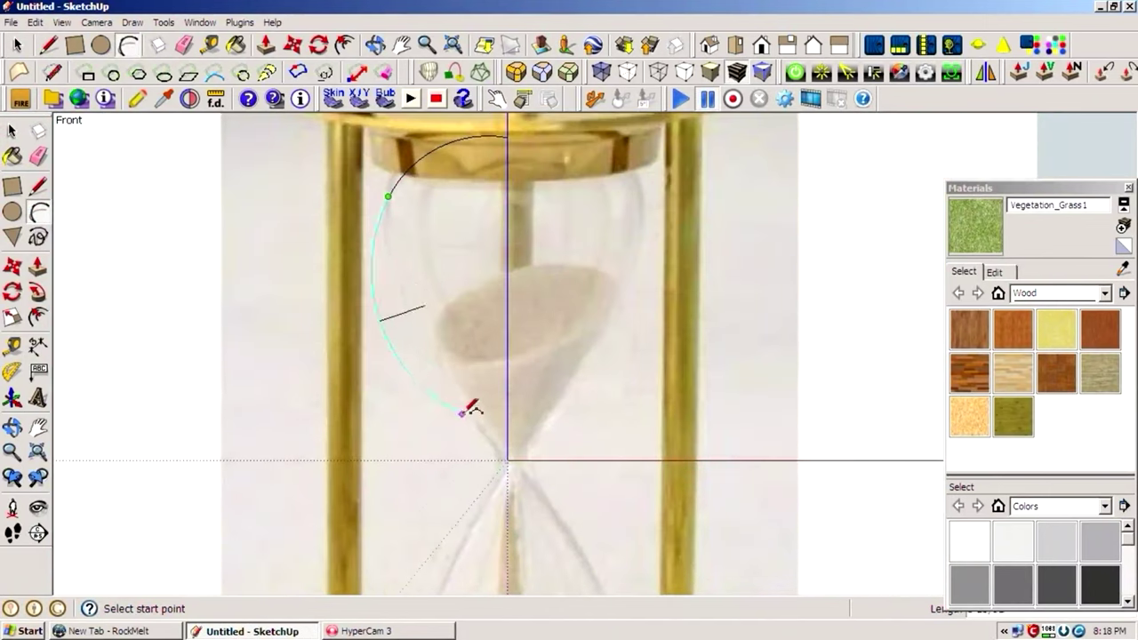
click(444, 372)
scroll(418, 303, up, 2)
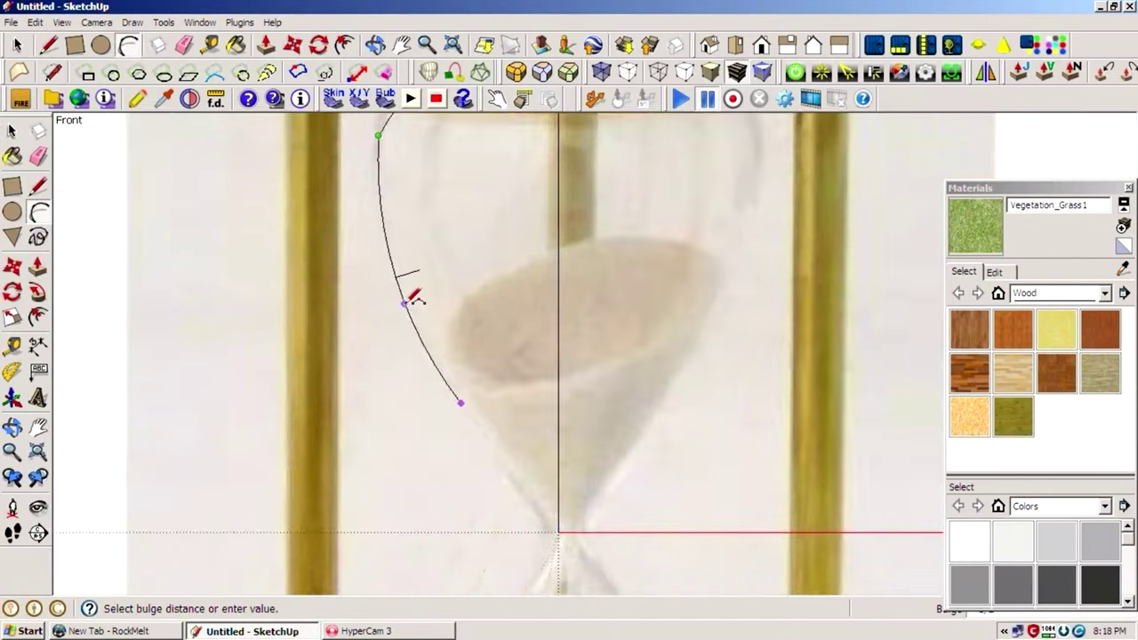
click(411, 297)
scroll(427, 221, down, 1)
scroll(440, 209, down, 2)
scroll(501, 359, up, 2)
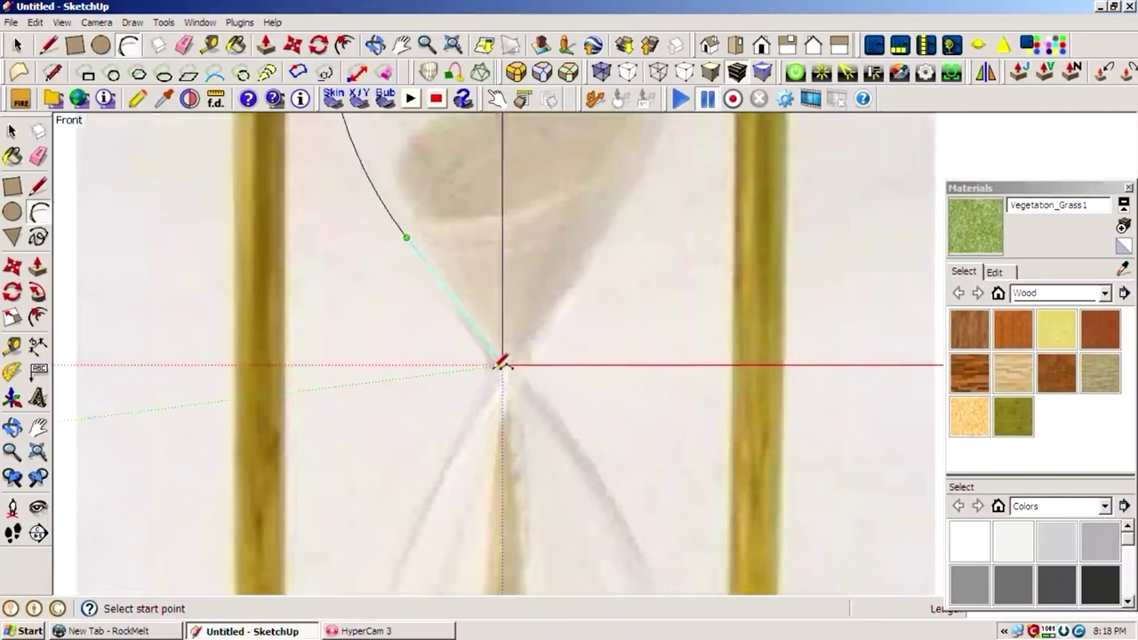
scroll(505, 359, up, 2)
scroll(497, 355, down, 2)
scroll(533, 373, down, 2)
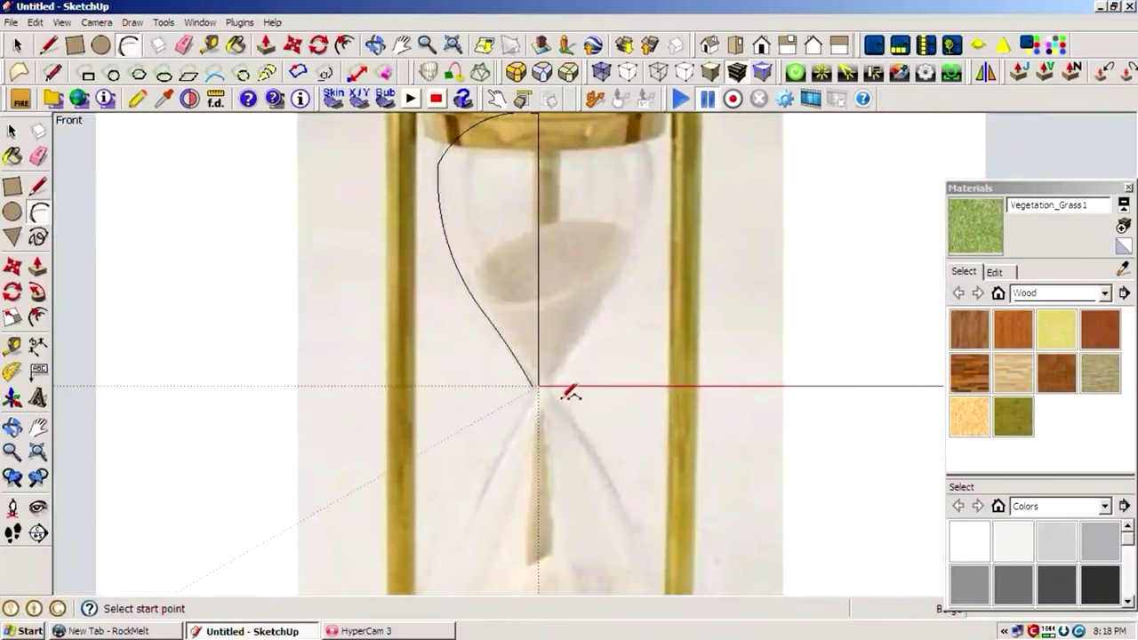
Step: Draw a line from the hourglass waist to the axis origin
click(37, 185)
scroll(521, 381, up, 1)
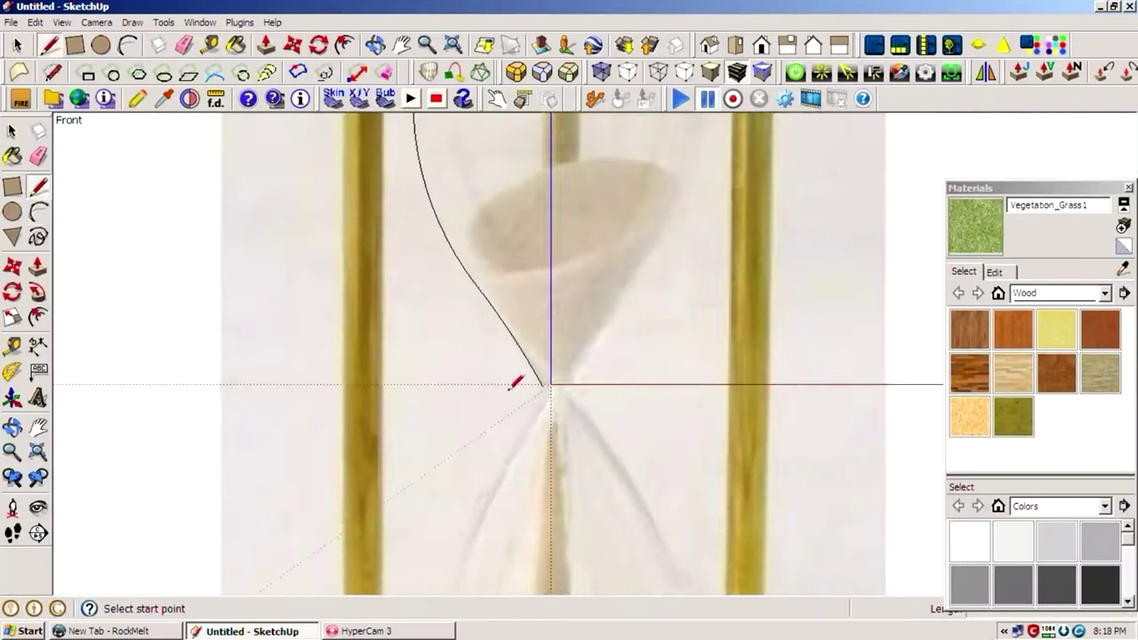
scroll(533, 381, up, 1)
click(546, 382)
scroll(551, 373, up, 2)
Step: Trace the lower bulb with arcs down its side and across the bottom
click(39, 212)
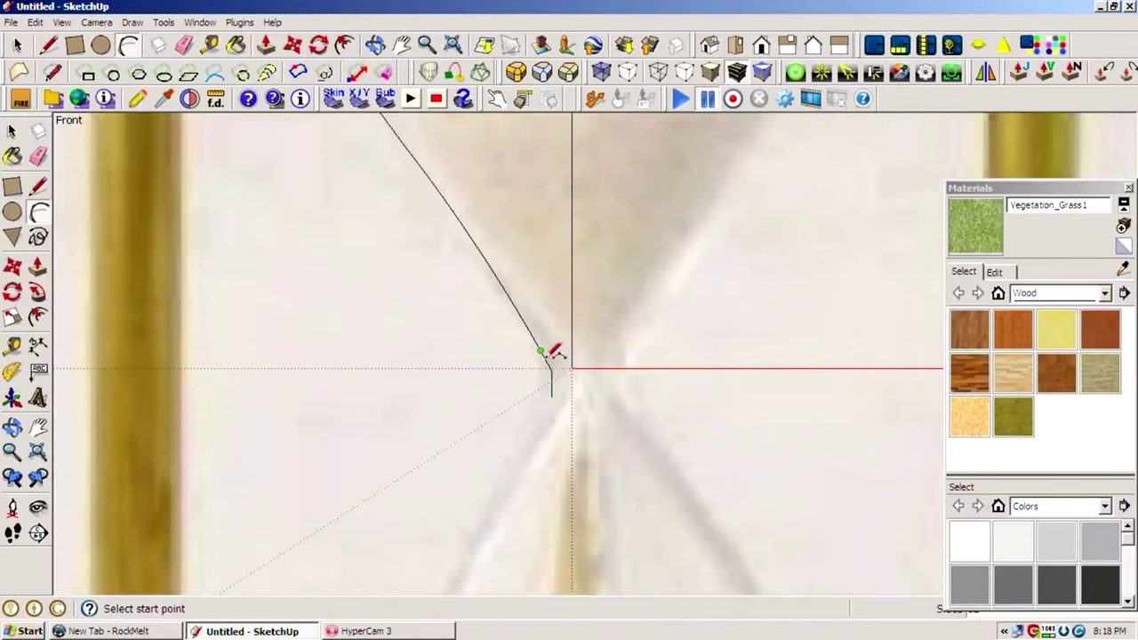
scroll(564, 395, down, 2)
scroll(586, 397, down, 2)
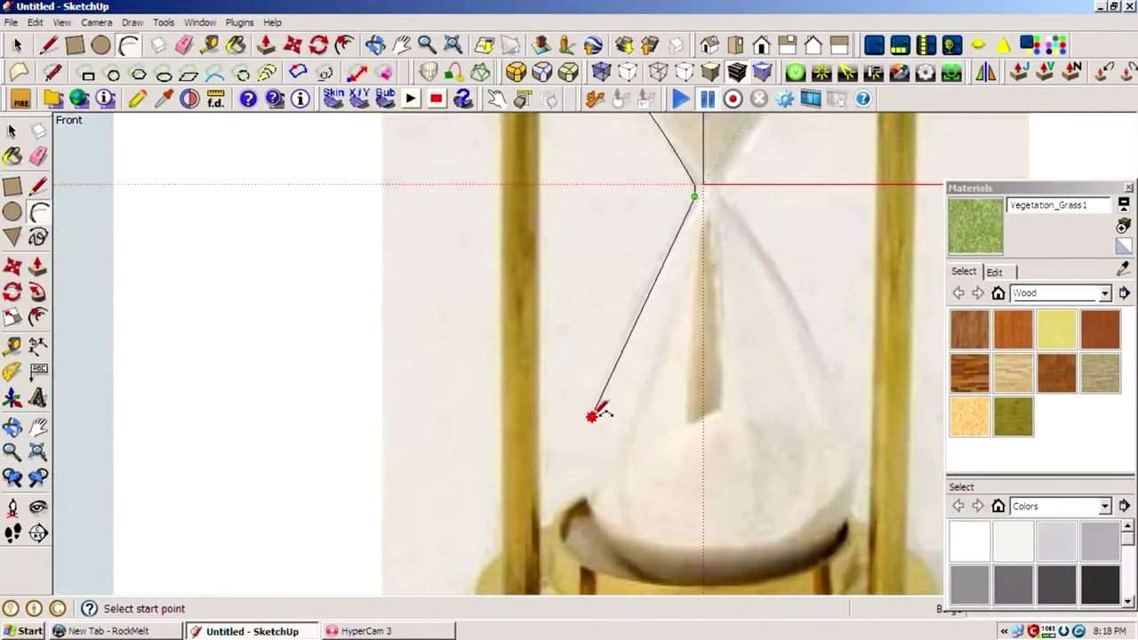
click(594, 416)
scroll(595, 409, up, 1)
scroll(611, 347, down, 2)
scroll(615, 507, up, 1)
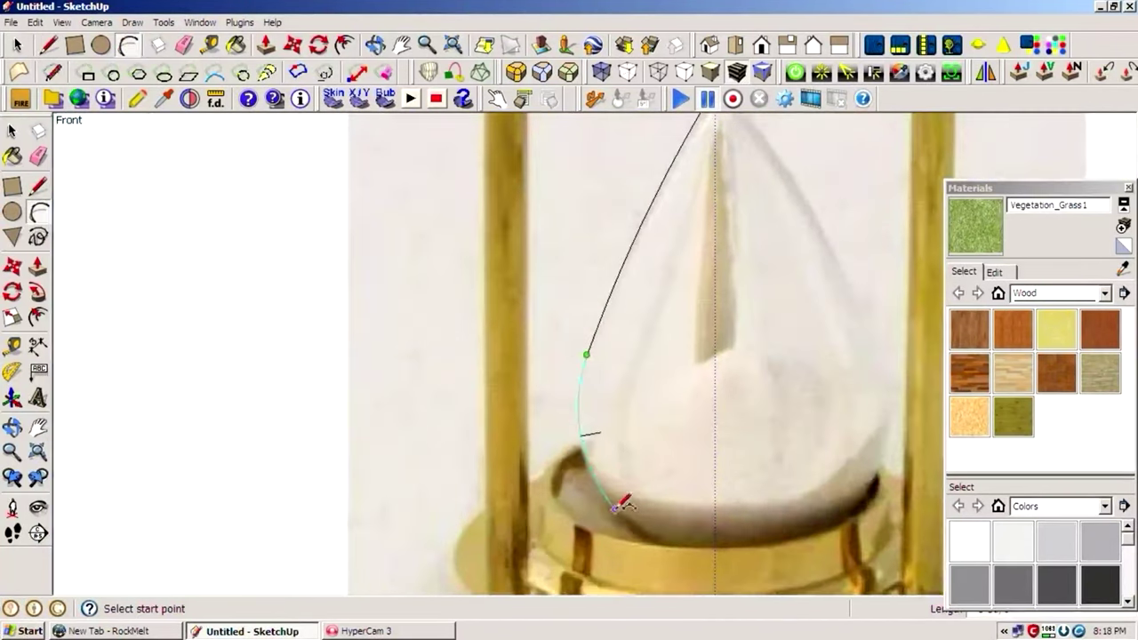
scroll(598, 442, down, 2)
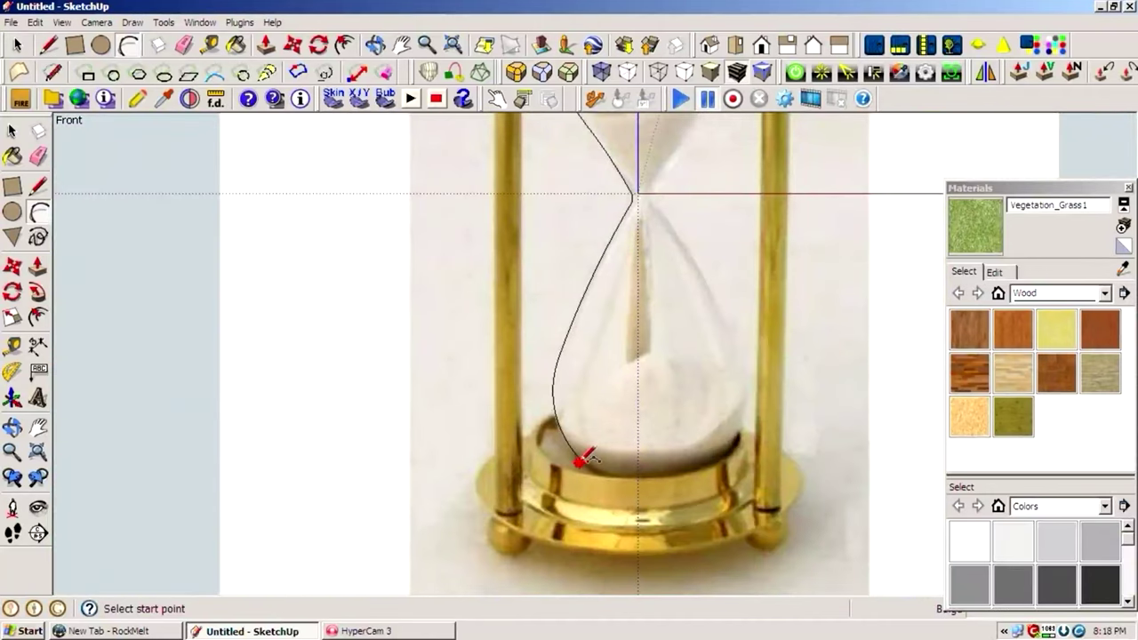
click(581, 459)
scroll(711, 463, up, 1)
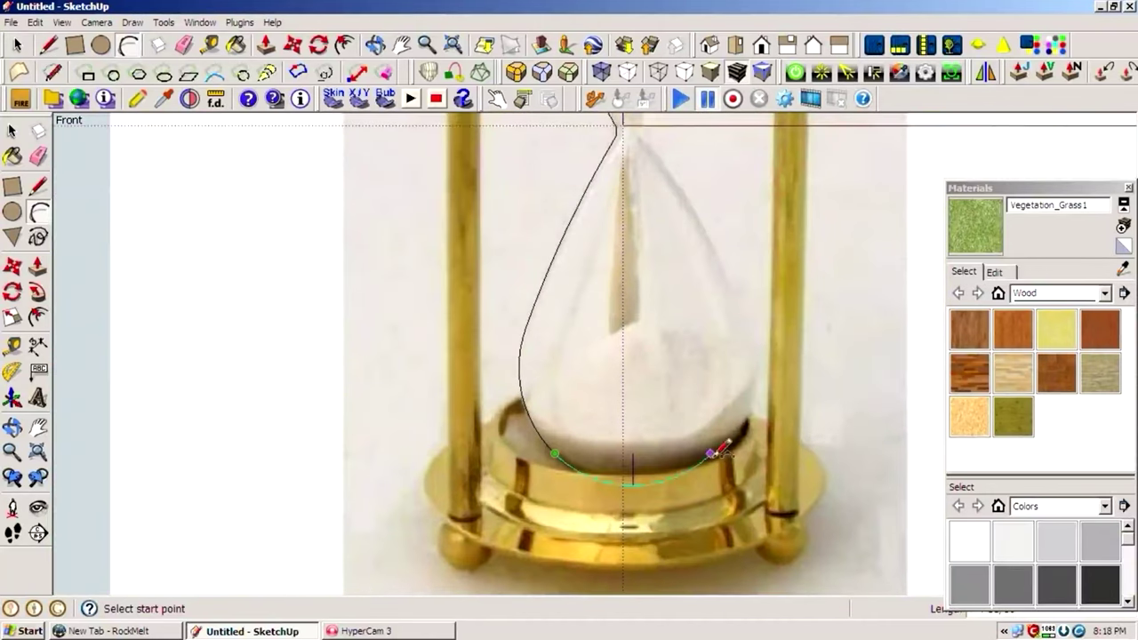
click(750, 415)
scroll(715, 472, up, 1)
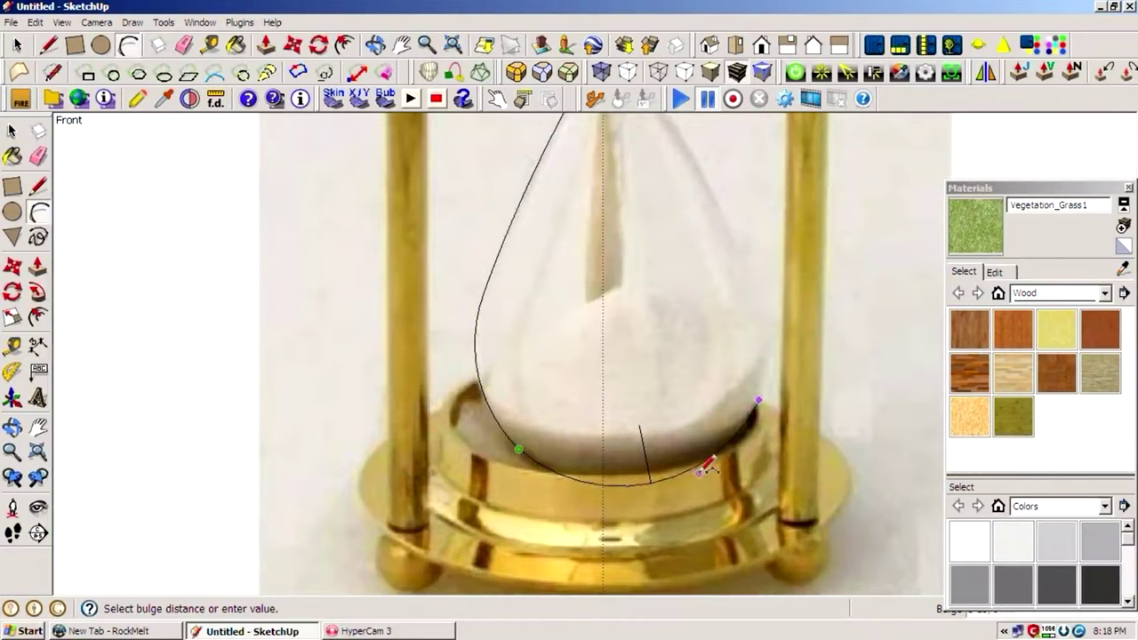
click(697, 471)
scroll(667, 510, down, 1)
Step: Arc up the lower bulb's right side, undoing a misplaced arc and restarting it
click(703, 452)
scroll(681, 304, up, 1)
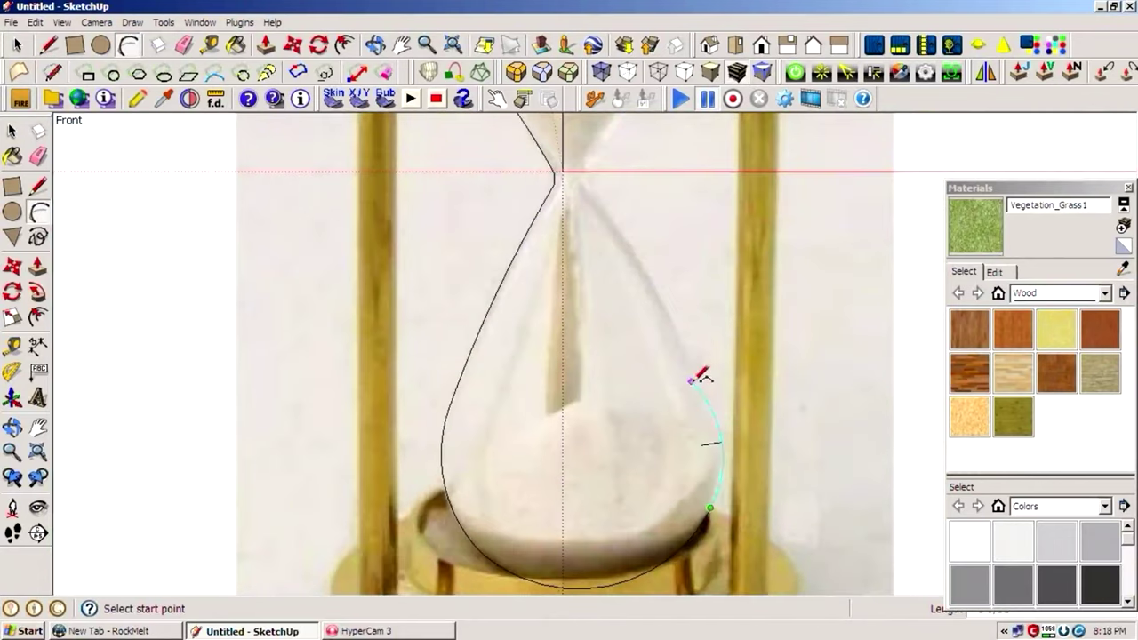
click(699, 382)
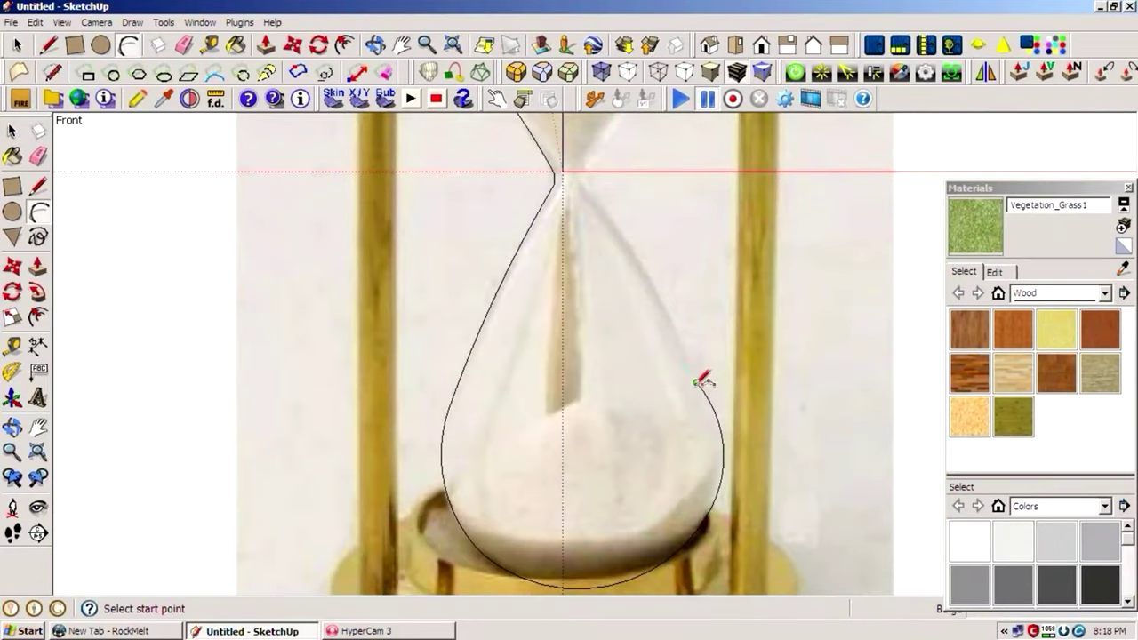
click(583, 178)
key(ctrl+z)
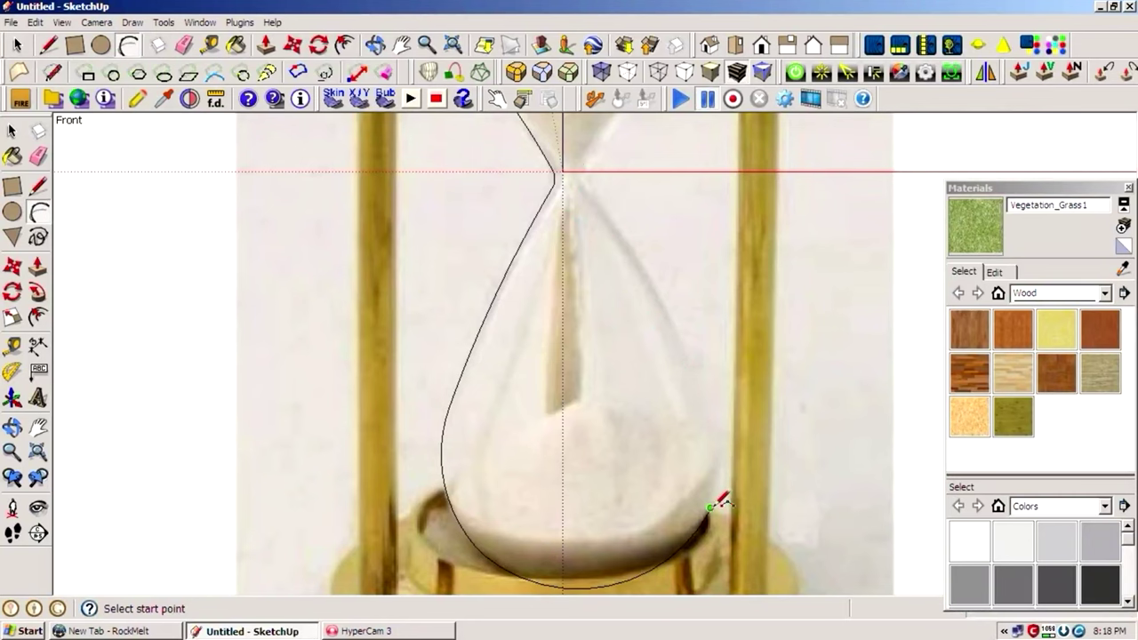
scroll(709, 379, up, 2)
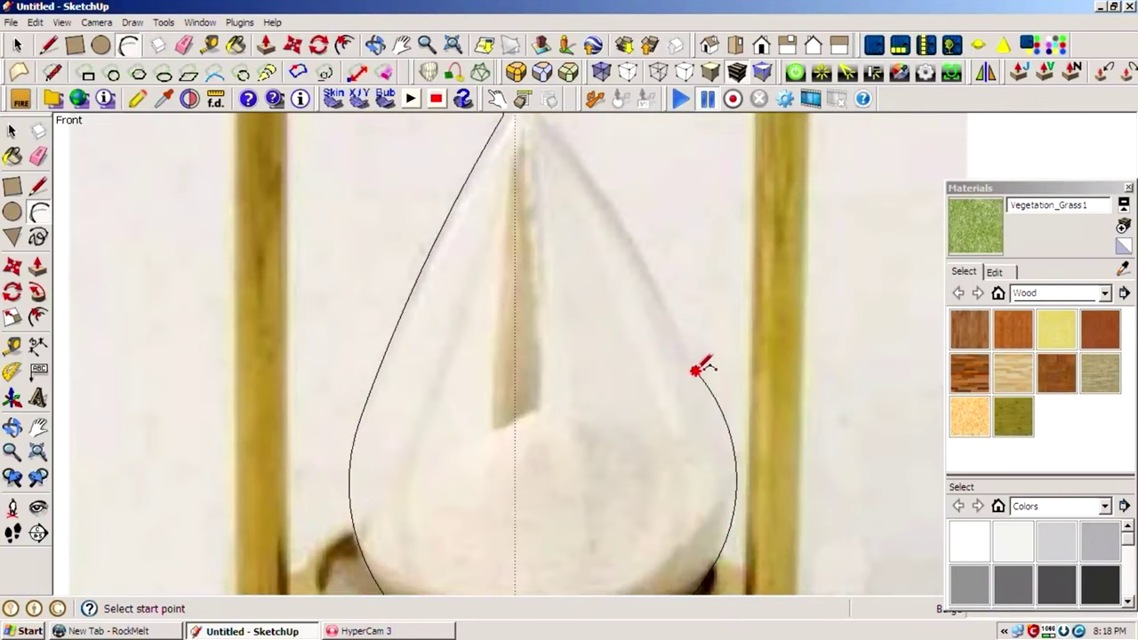
click(696, 370)
scroll(696, 370, down, 2)
Step: Finish the lower bulb's right-side arc up toward the waist
scroll(573, 318, up, 2)
click(562, 318)
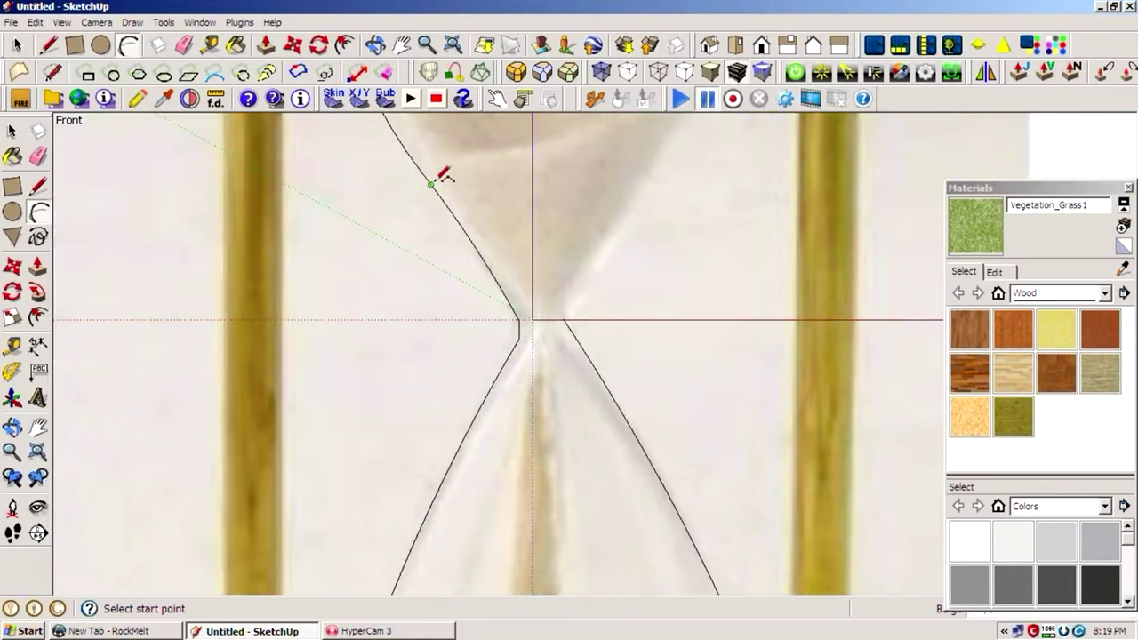
scroll(442, 175, down, 3)
scroll(554, 326, up, 1)
scroll(554, 326, up, 2)
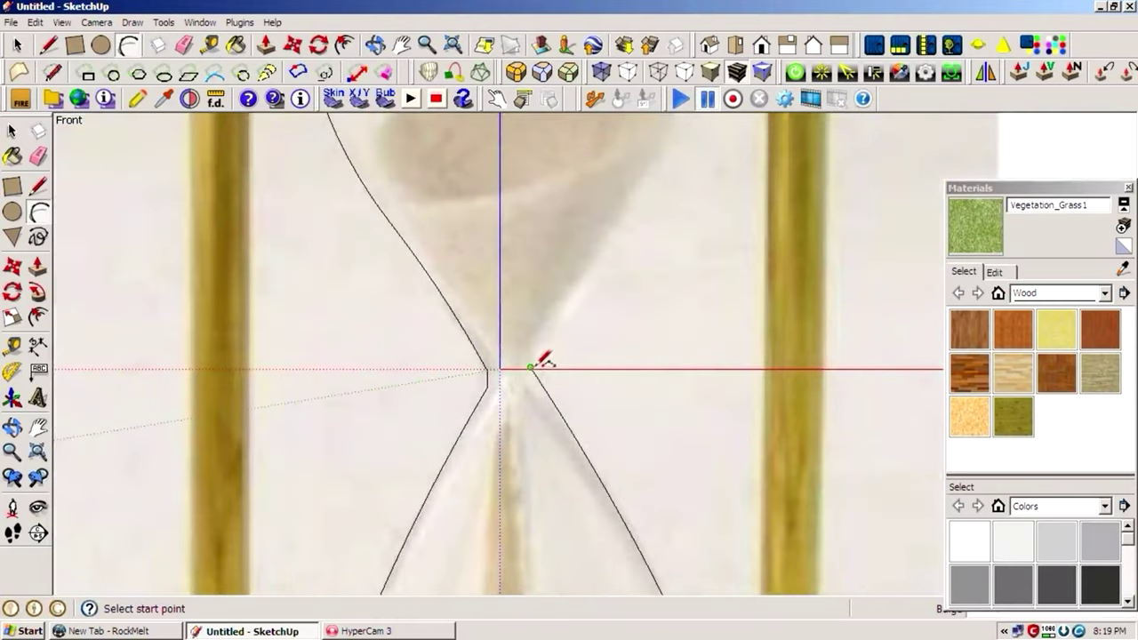
click(37, 185)
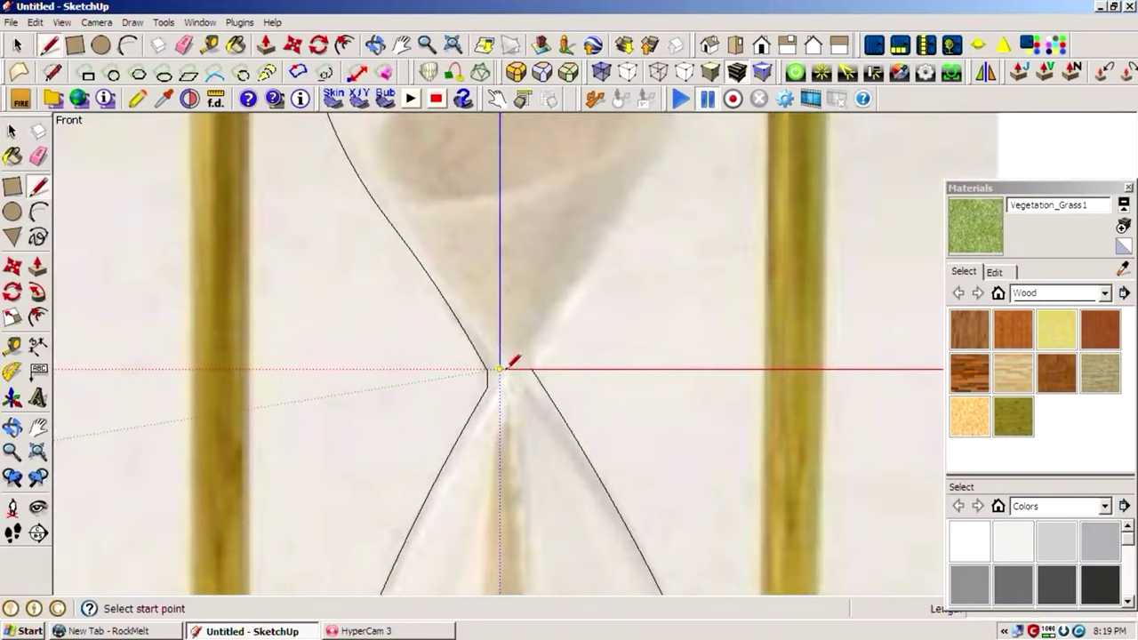
click(37, 210)
Step: Arc up the upper bulb's right side and close the open top into a face
click(531, 353)
scroll(533, 351, down, 3)
scroll(553, 338, up, 2)
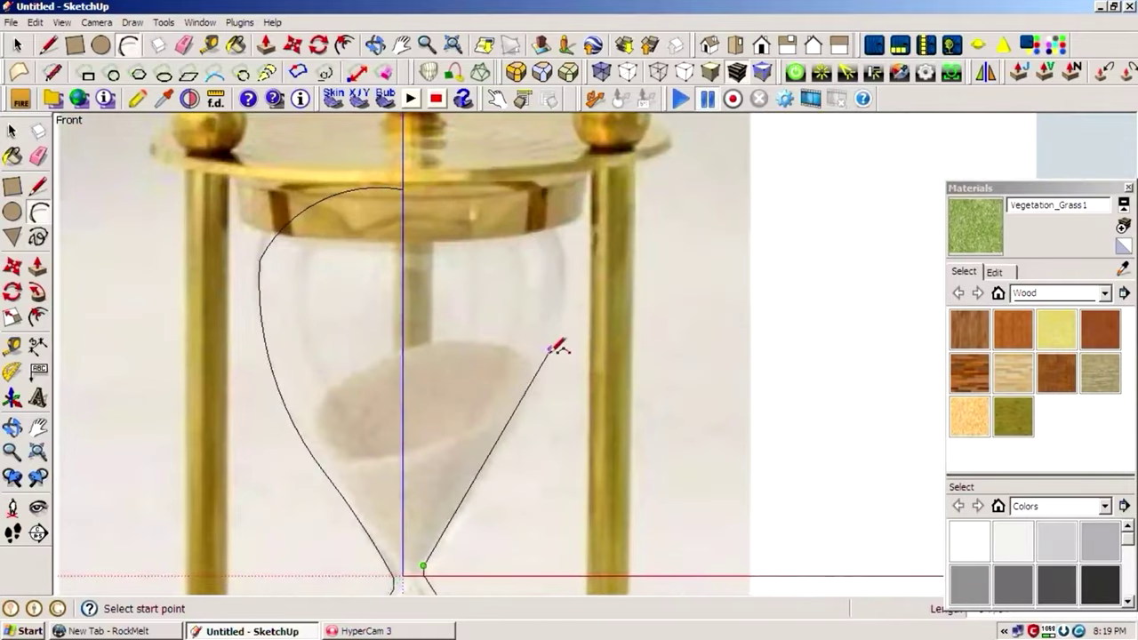
click(524, 394)
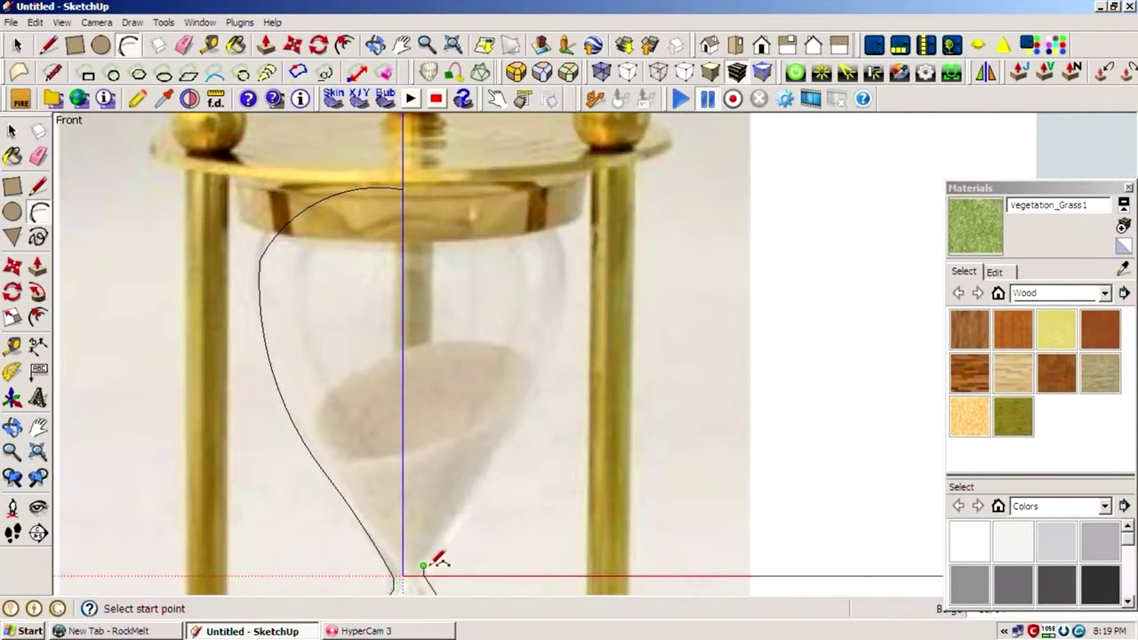
click(553, 366)
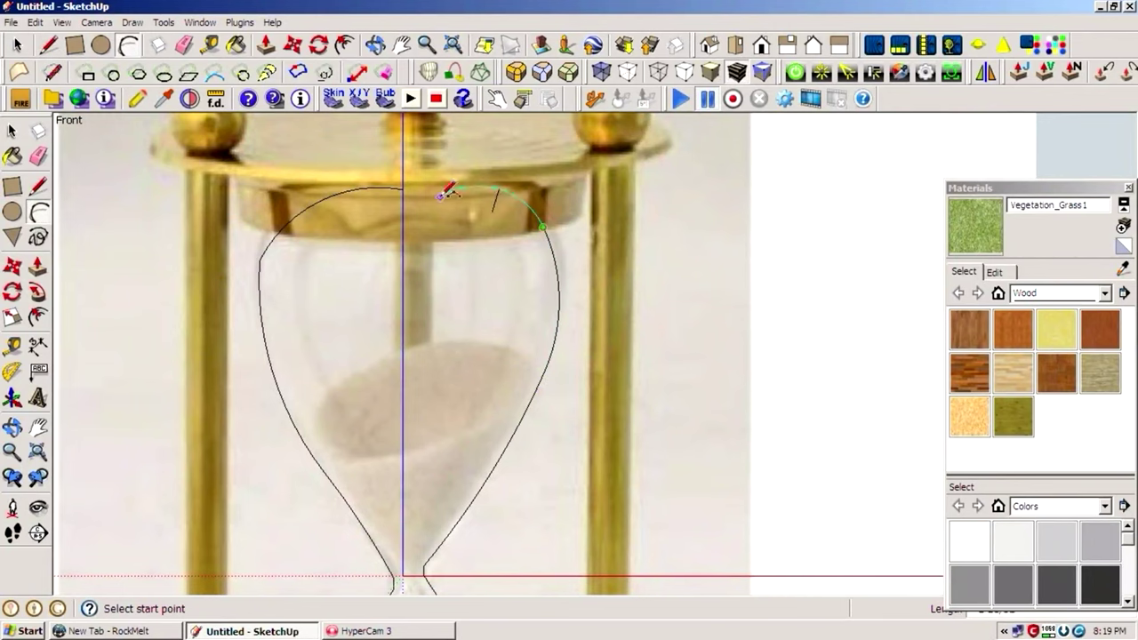
click(403, 188)
click(454, 174)
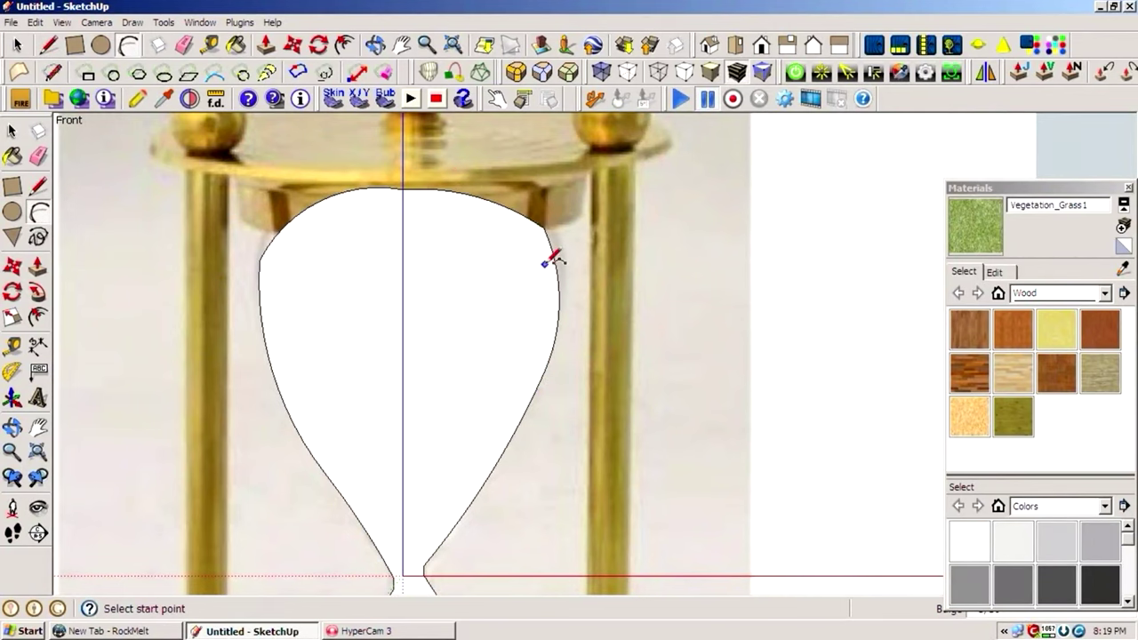
scroll(551, 258, down, 4)
scroll(554, 249, down, 2)
Step: Check the profile from the top and in perspective, then return to front view
click(735, 47)
key(c)
key(o)
drag(626, 345, 643, 244)
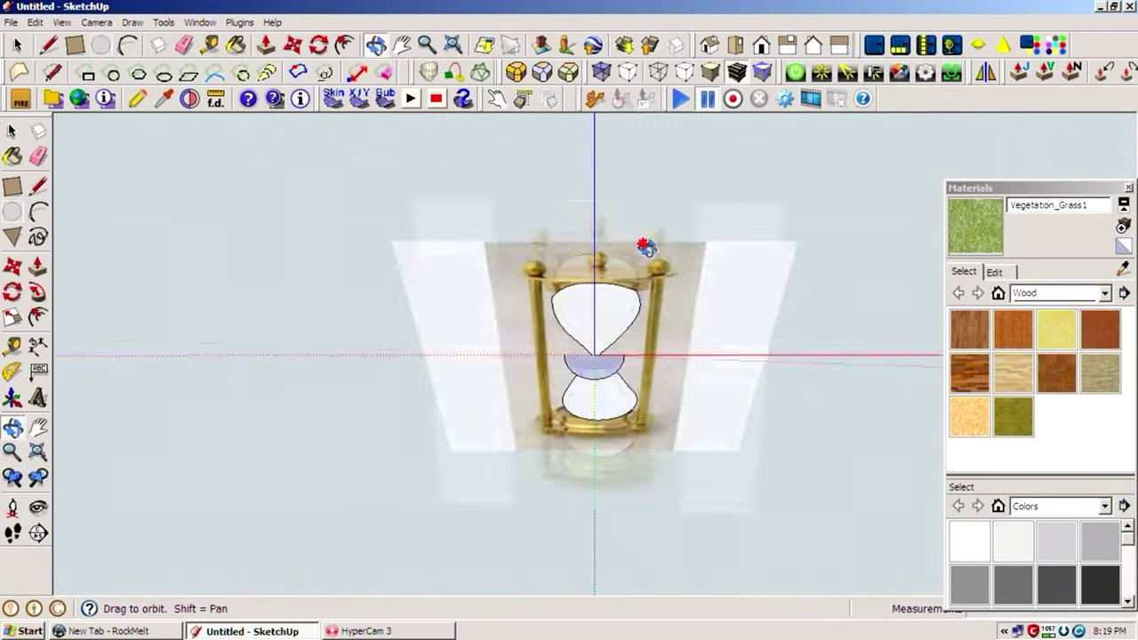
scroll(581, 330, up, 3)
scroll(582, 330, up, 2)
key(space)
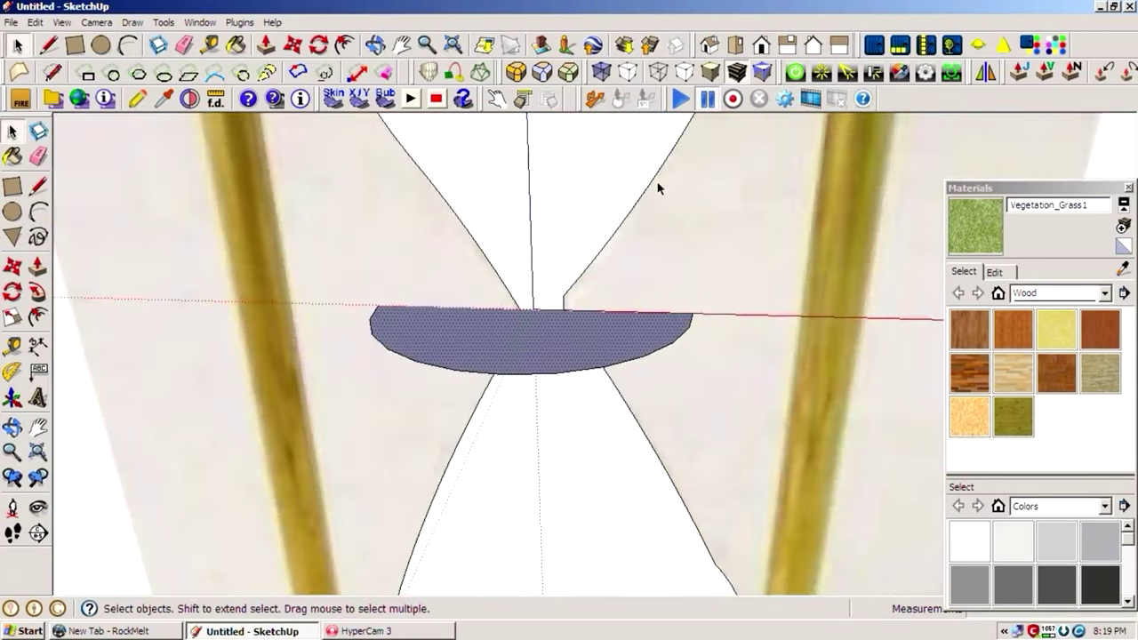
click(762, 45)
Step: Revolve the profile along the circular path with Follow Me into a 3D hourglass
click(10, 268)
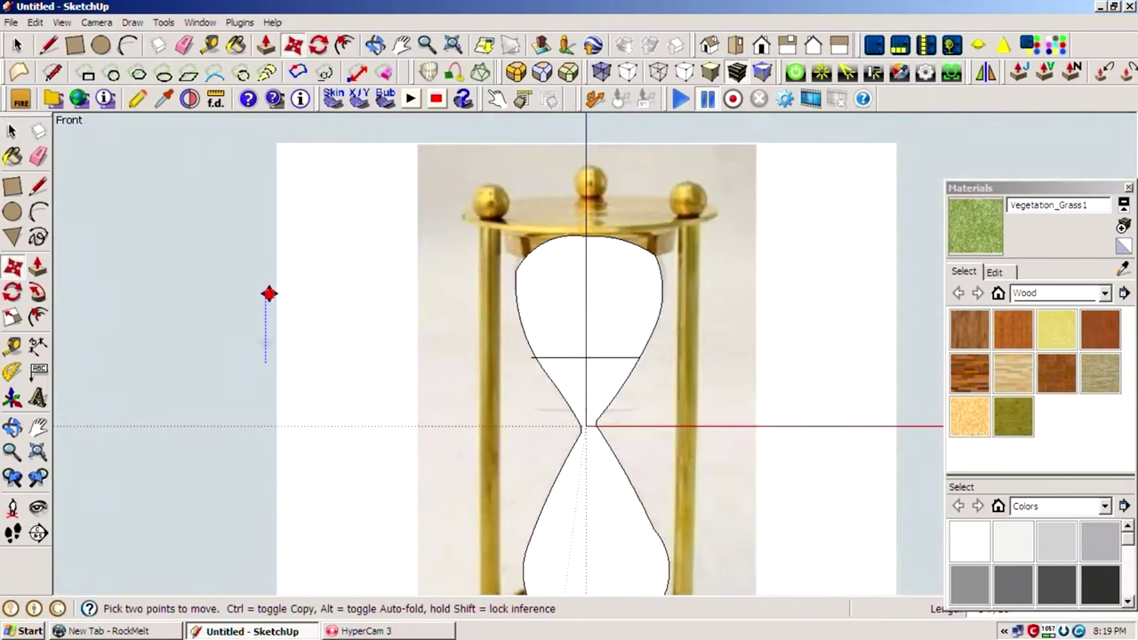
click(38, 291)
click(574, 356)
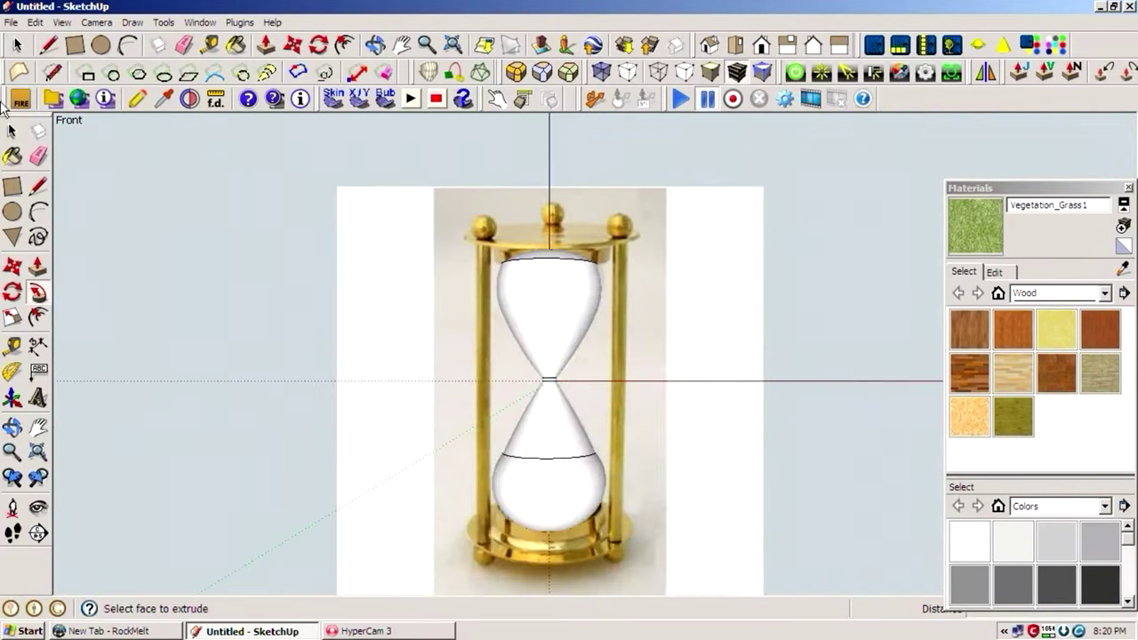
scroll(498, 303, down, 2)
key(space)
Step: Make the hourglass a component and move it left of the reference photo
triple_click(553, 345)
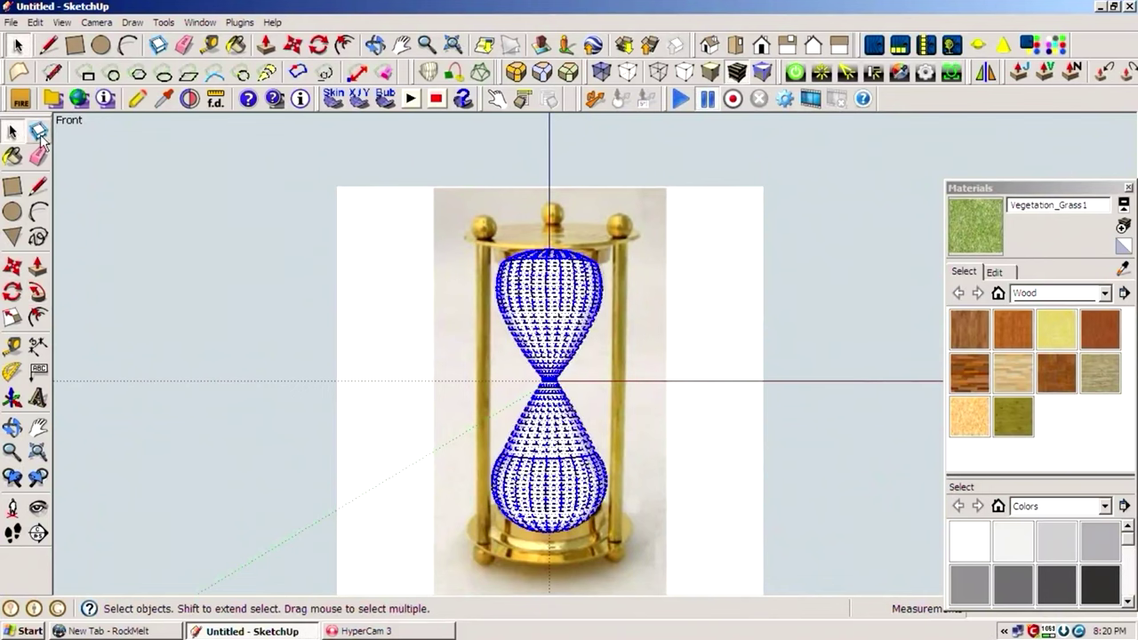
click(39, 134)
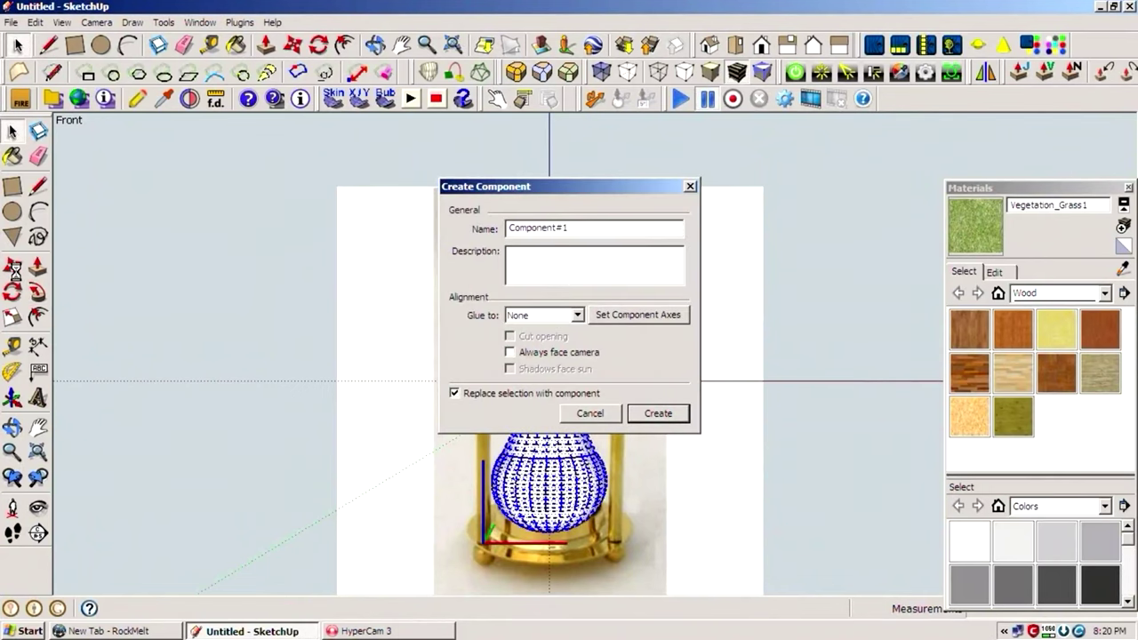
click(658, 412)
scroll(765, 418, down, 3)
key(m)
click(764, 412)
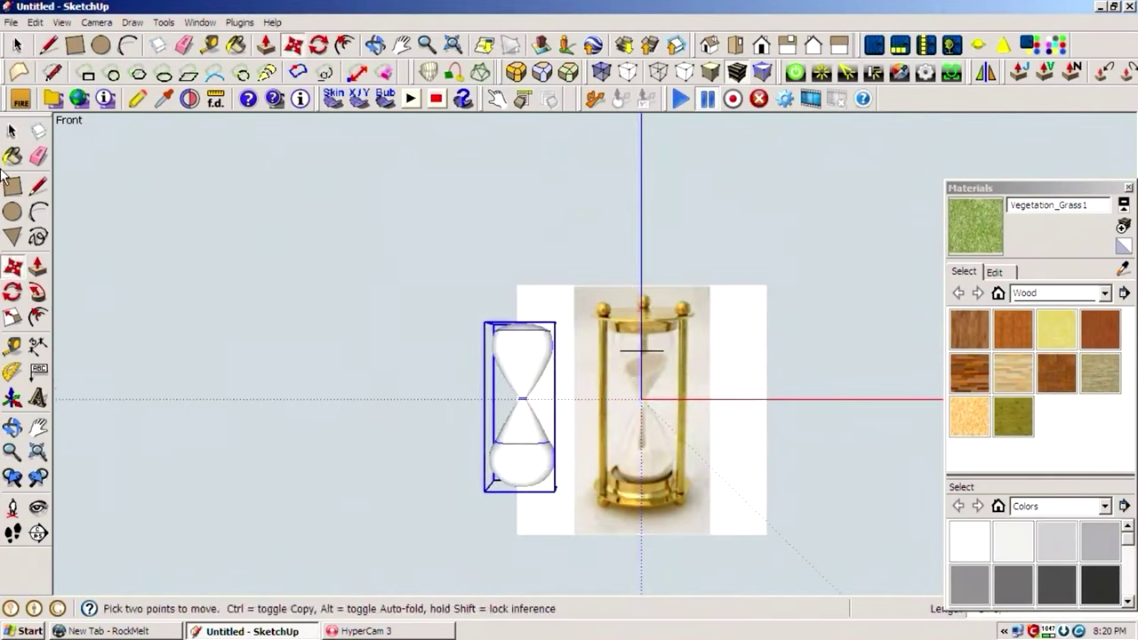
click(13, 131)
click(73, 206)
Step: Draw a circle over the photo's top-left brass knob
click(12, 212)
scroll(576, 358, up, 3)
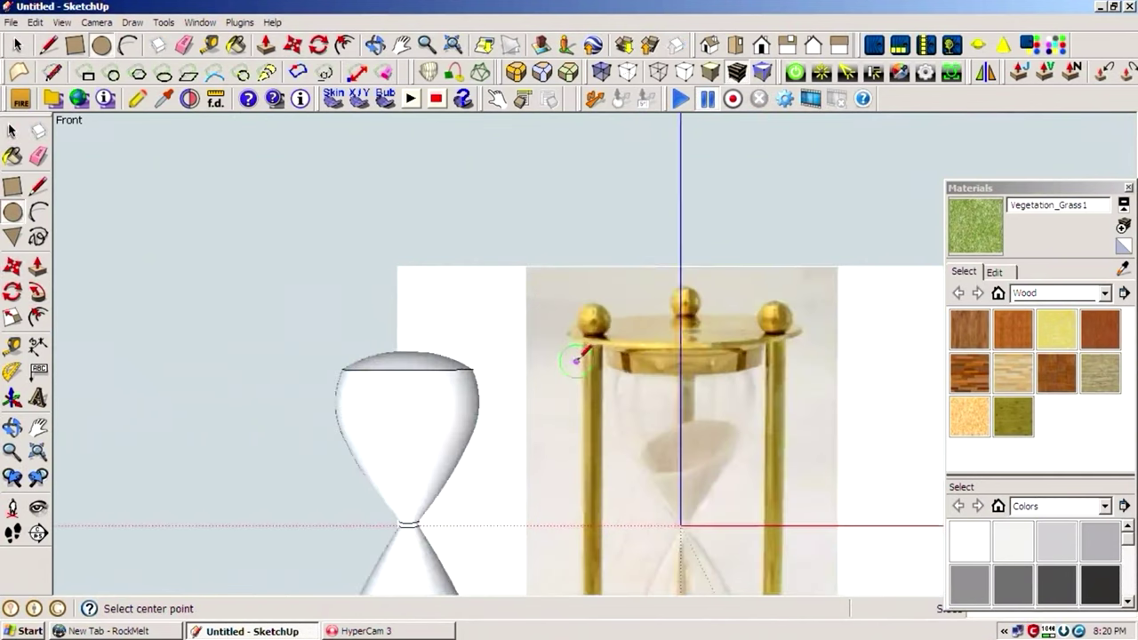
scroll(593, 313, up, 3)
click(628, 321)
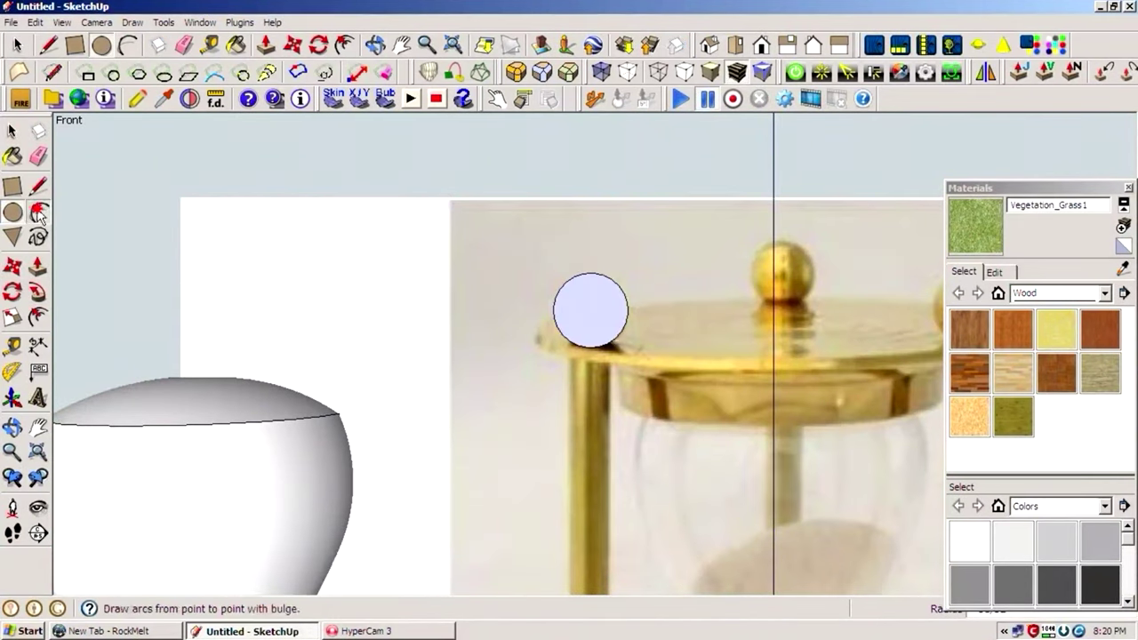
scroll(583, 329, down, 1)
Step: Trace the post's rectangular outline down to its foot, closing it into a face
click(37, 185)
scroll(574, 266, down, 4)
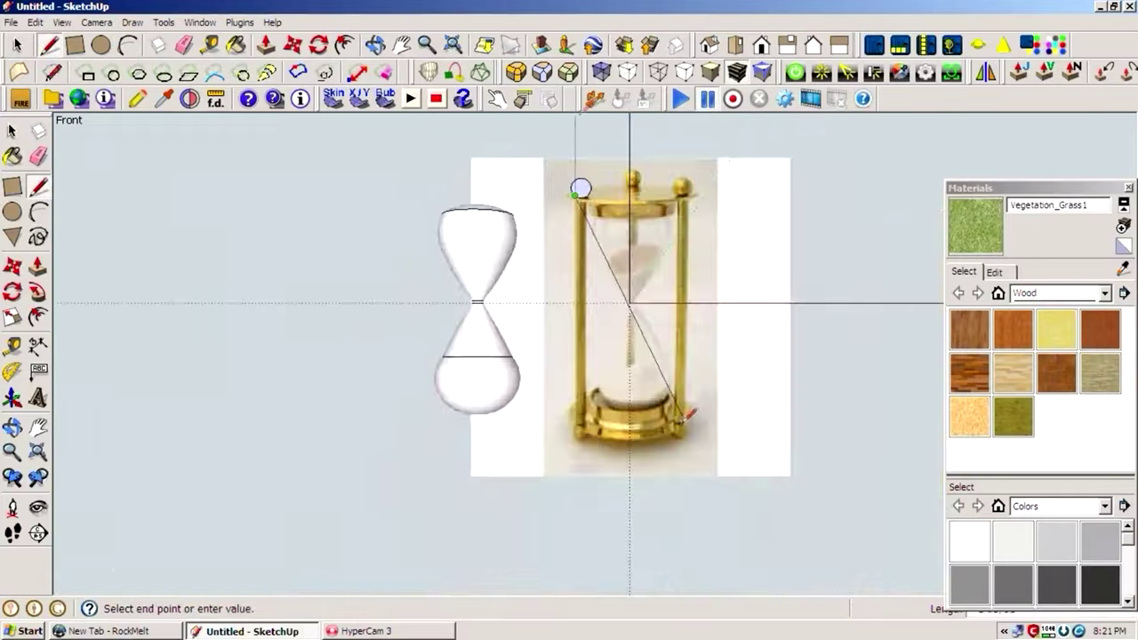
scroll(578, 413, up, 3)
scroll(574, 420, up, 2)
scroll(593, 427, down, 2)
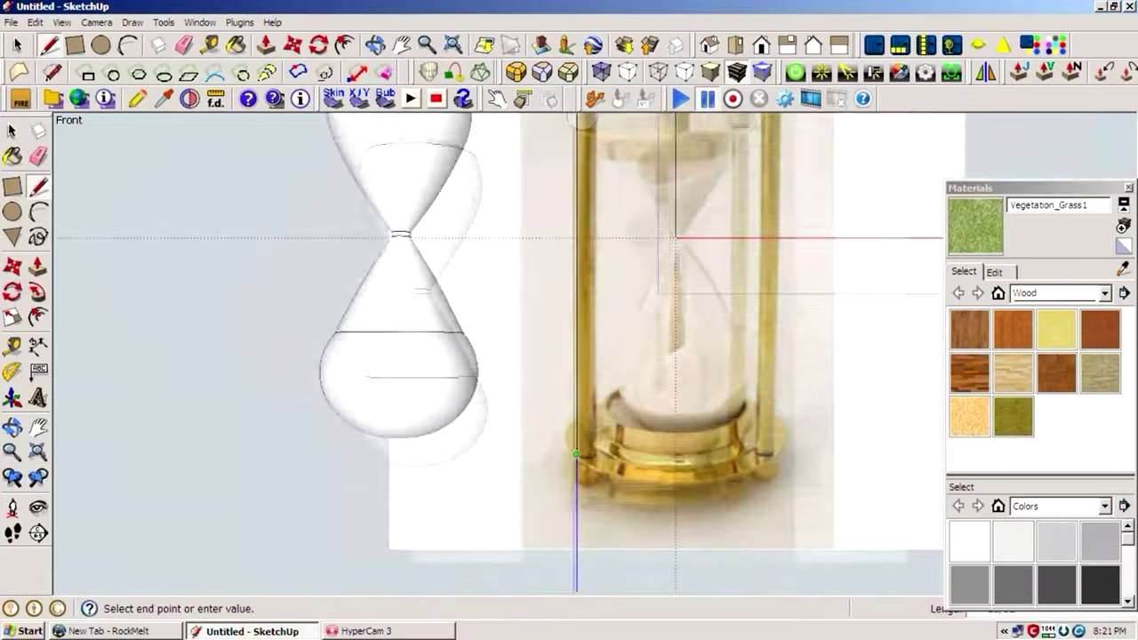
scroll(600, 498, down, 2)
scroll(605, 552, up, 2)
scroll(590, 490, up, 3)
click(582, 495)
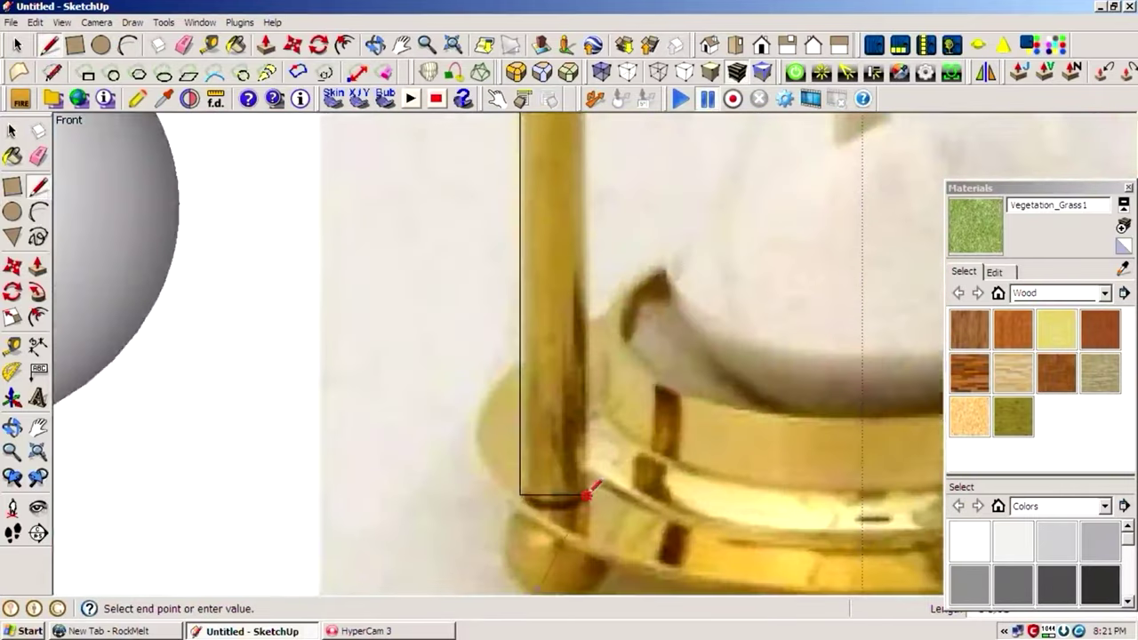
scroll(582, 494, down, 3)
scroll(607, 284, up, 3)
scroll(498, 303, up, 1)
click(484, 304)
scroll(484, 304, down, 2)
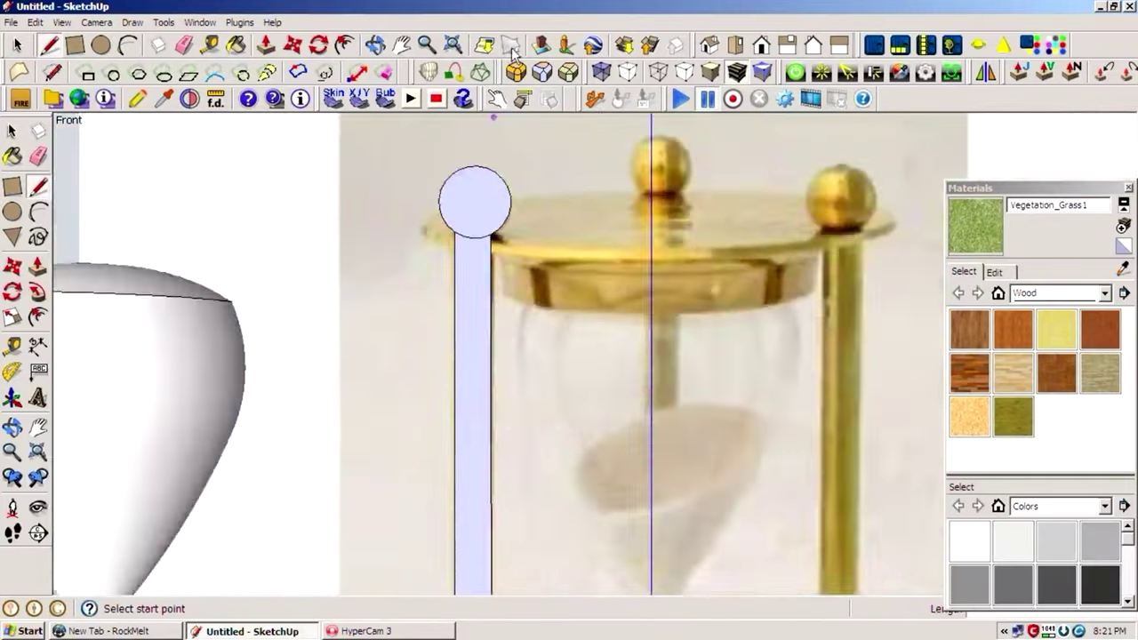
scroll(498, 356, down, 2)
scroll(563, 438, up, 3)
Step: Draw a trial circle at the post's foot, then delete it
key(c)
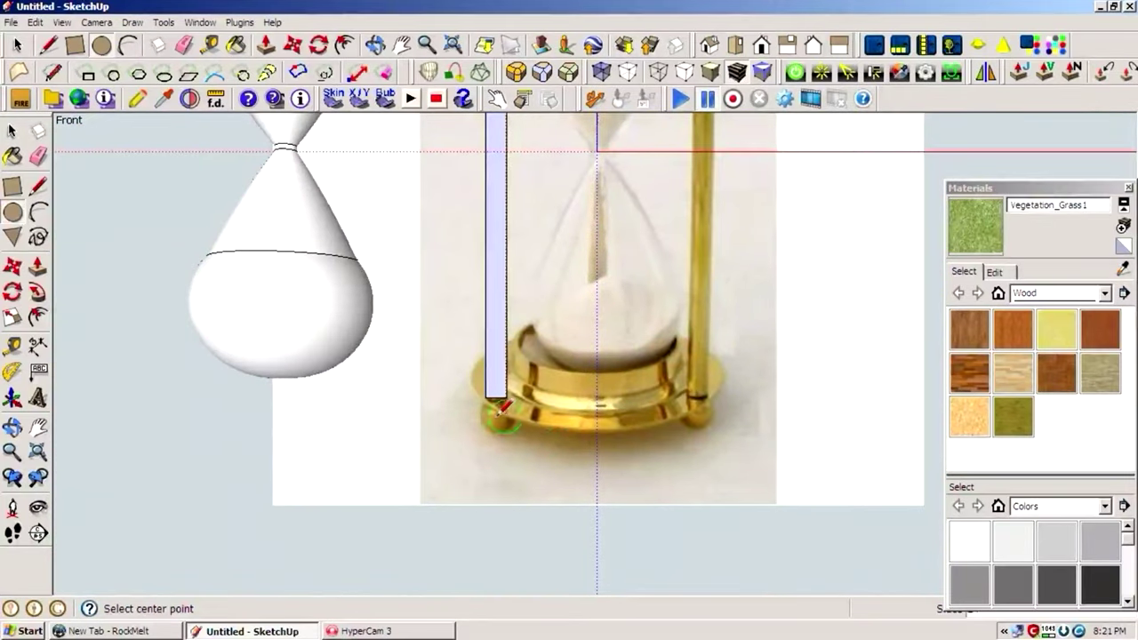
scroll(501, 410, up, 3)
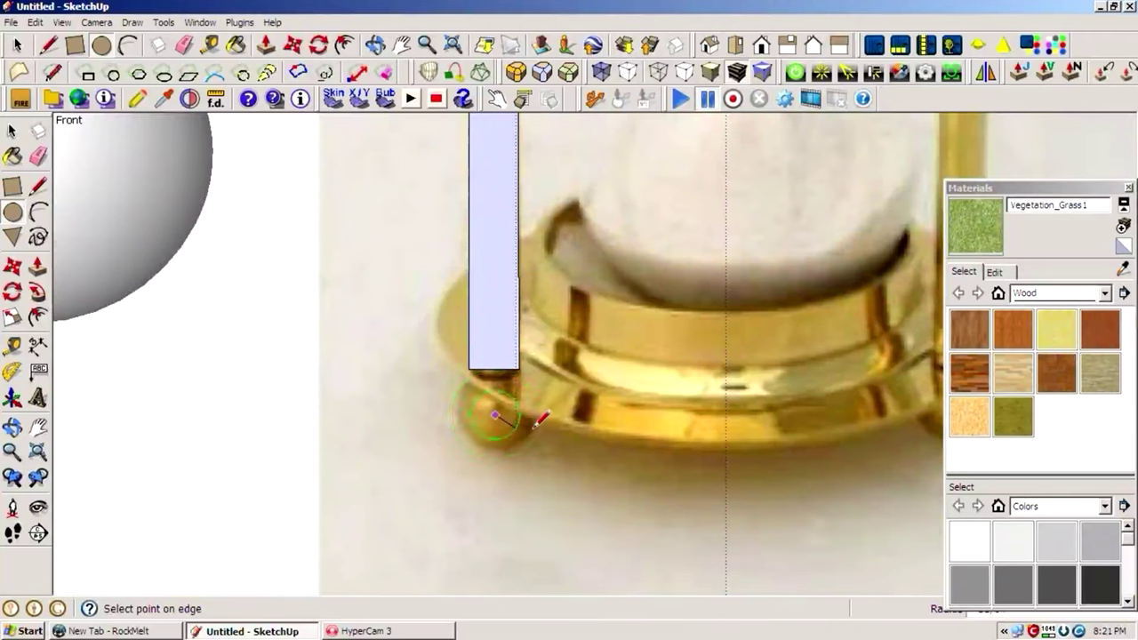
click(538, 430)
scroll(544, 444, down, 1)
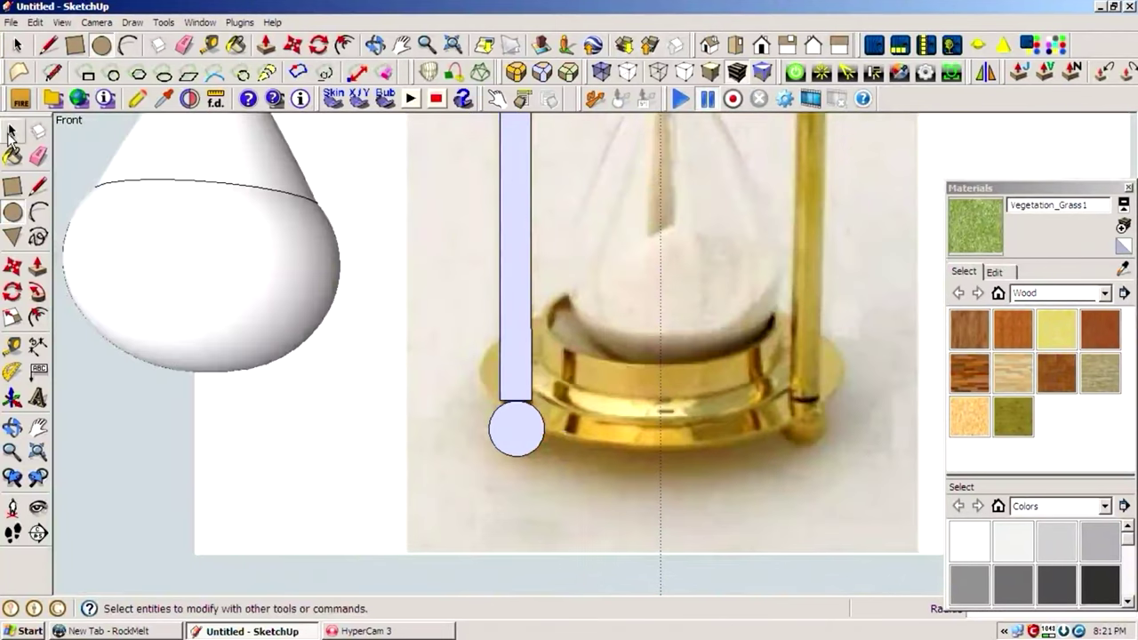
click(11, 134)
click(527, 434)
key(Delete)
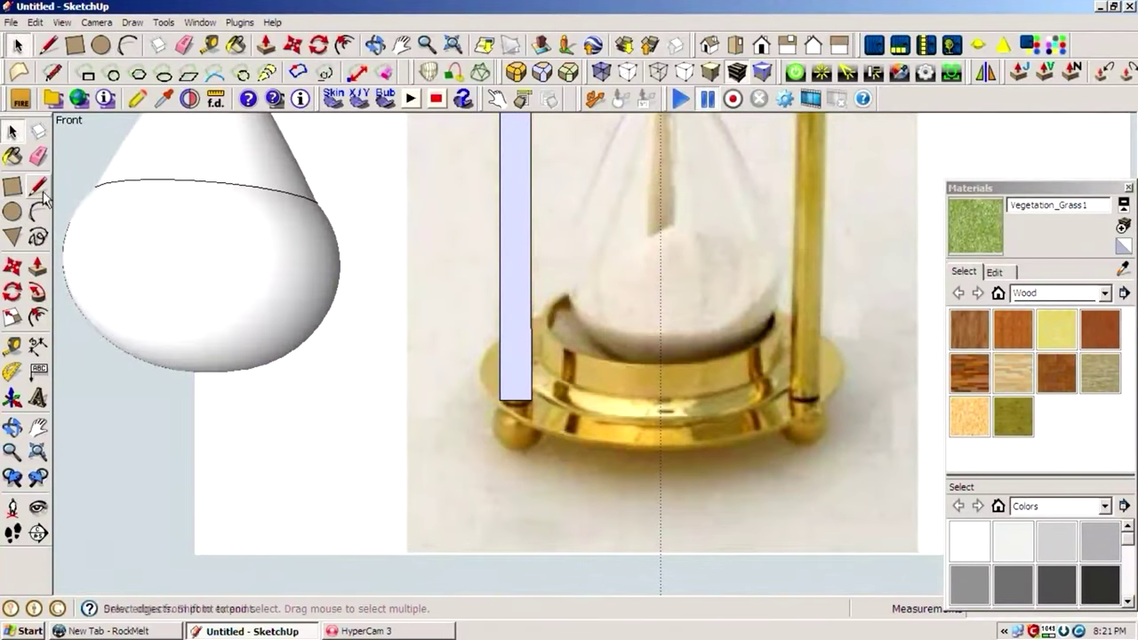
Step: Copy the top knob circle down to the post's base with Move
click(13, 210)
scroll(427, 587, down, 5)
click(12, 131)
scroll(447, 231, up, 4)
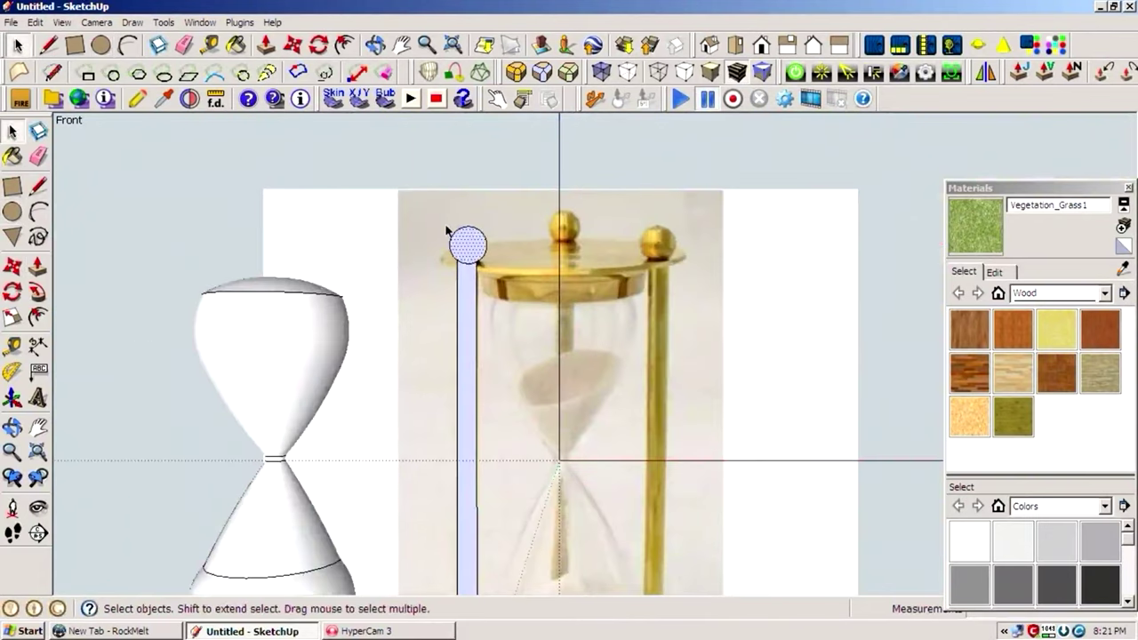
scroll(447, 231, down, 3)
key(m)
scroll(447, 214, up, 1)
ctrl+click(448, 208)
scroll(444, 432, up, 3)
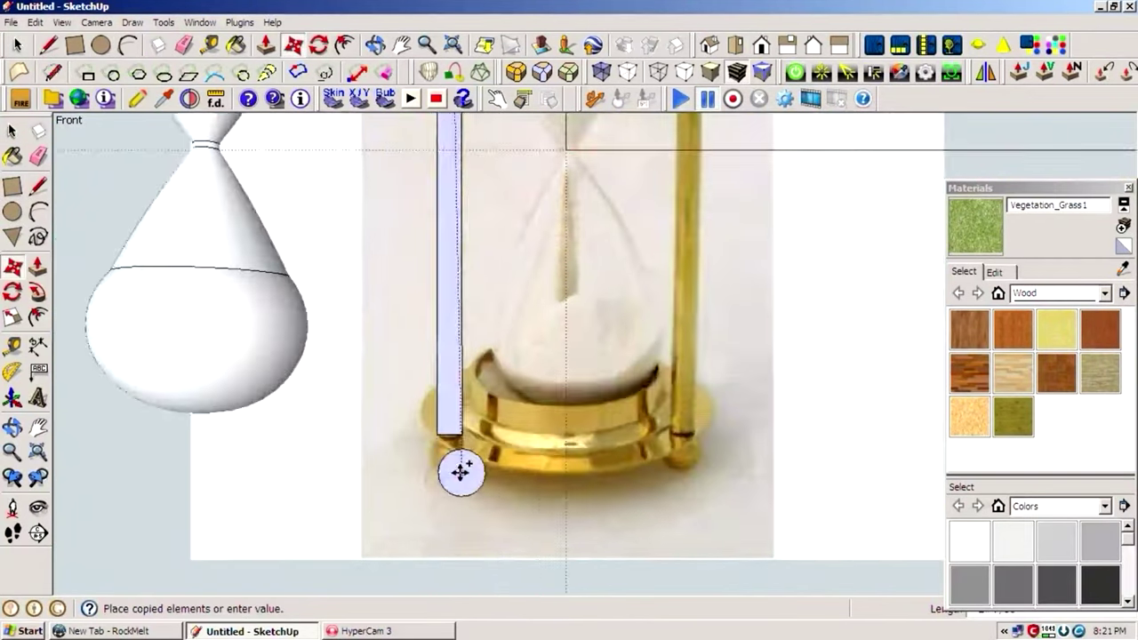
scroll(460, 472, up, 3)
scroll(448, 449, up, 1)
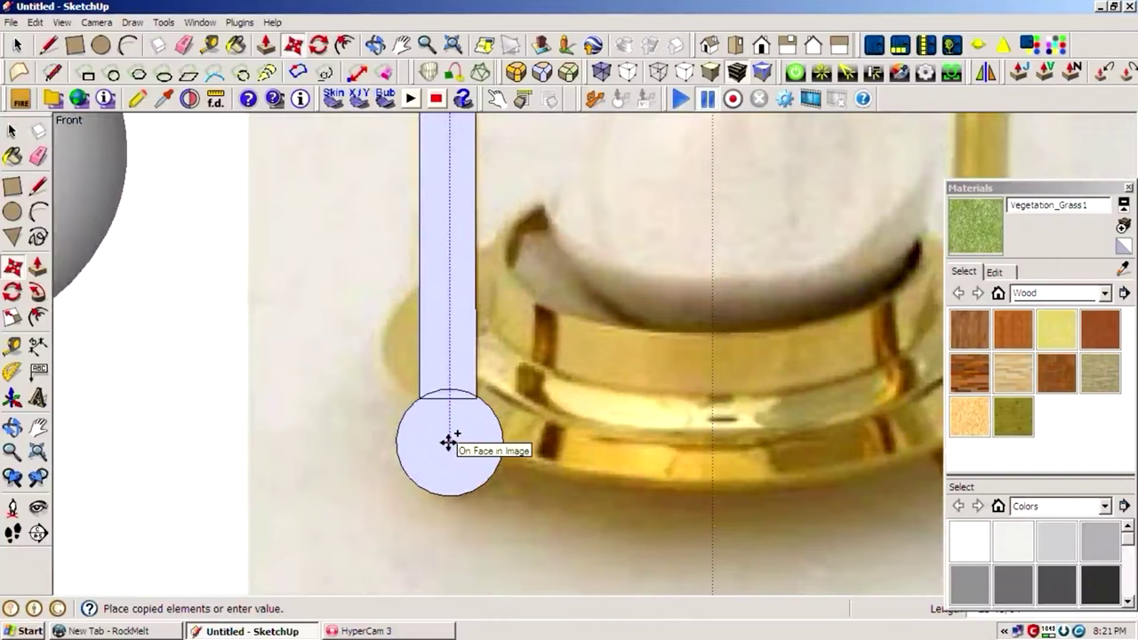
click(447, 442)
scroll(451, 418, up, 3)
scroll(480, 387, up, 3)
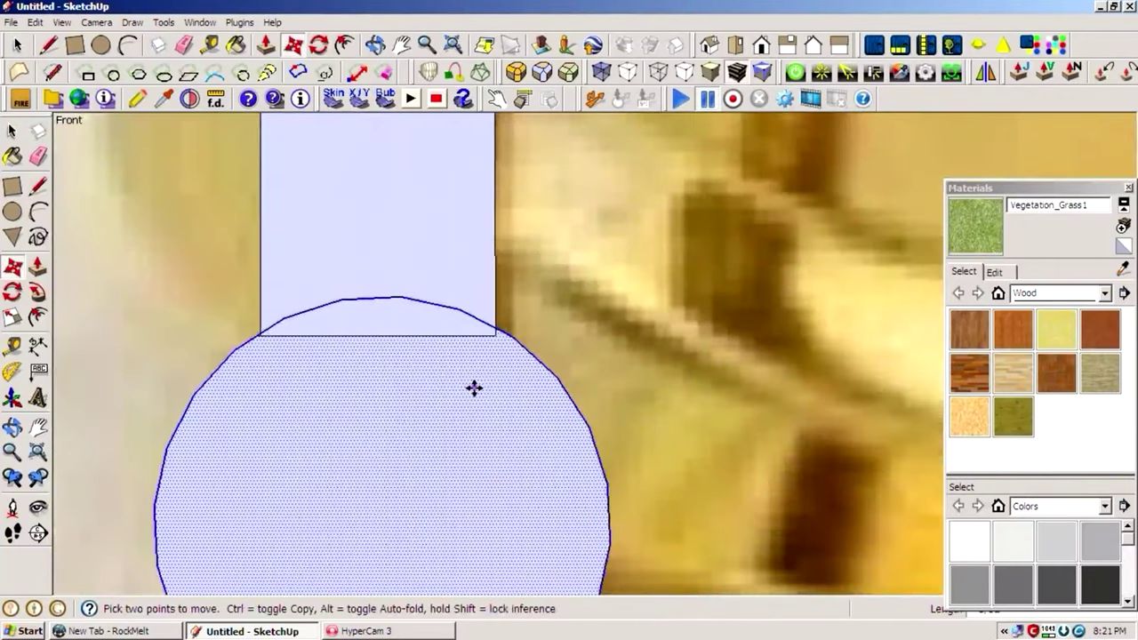
key(space)
scroll(497, 392, down, 3)
click(498, 343)
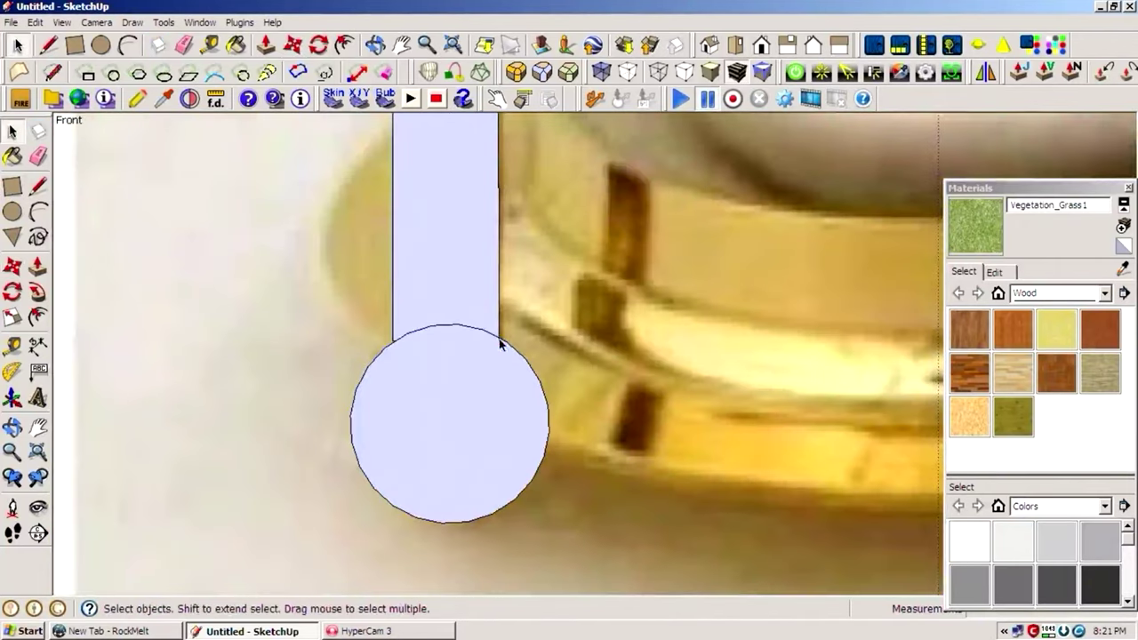
scroll(499, 344, up, 1)
scroll(503, 345, up, 1)
scroll(337, 349, up, 5)
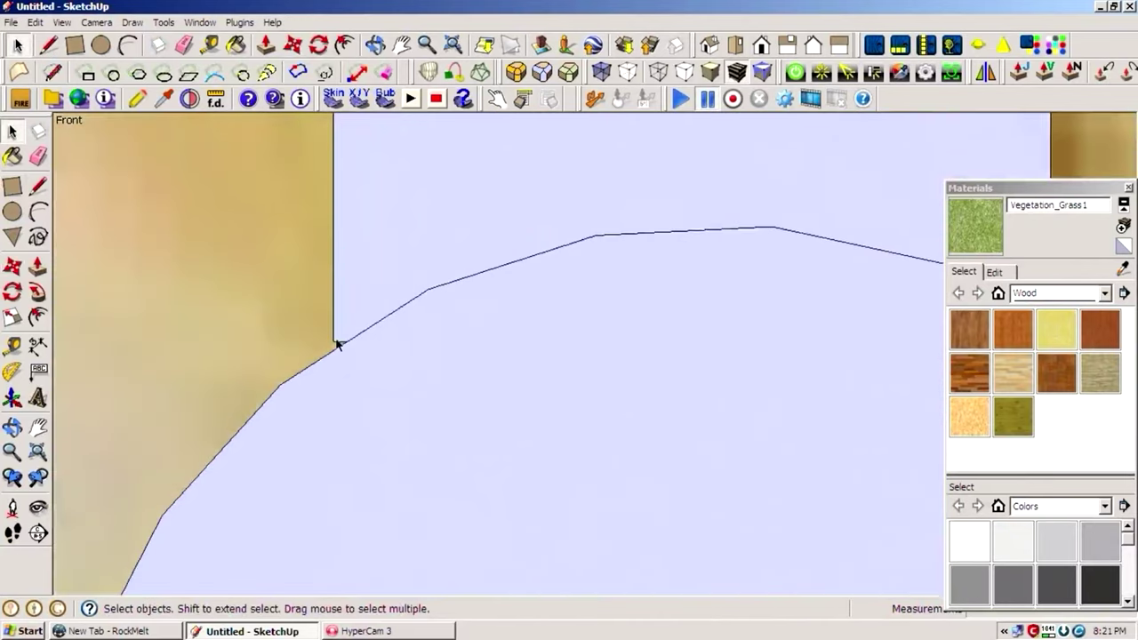
scroll(334, 392, down, 1)
scroll(335, 424, down, 1)
scroll(342, 389, down, 2)
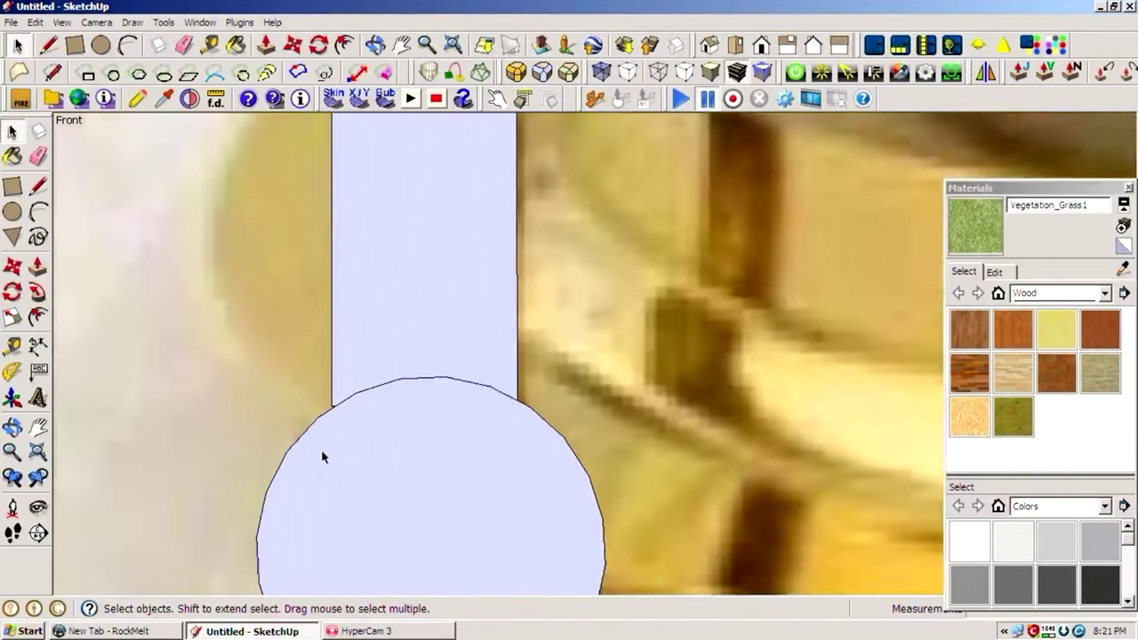
scroll(323, 457, down, 1)
scroll(381, 470, down, 1)
scroll(366, 472, down, 2)
scroll(410, 275, down, 1)
scroll(418, 231, up, 1)
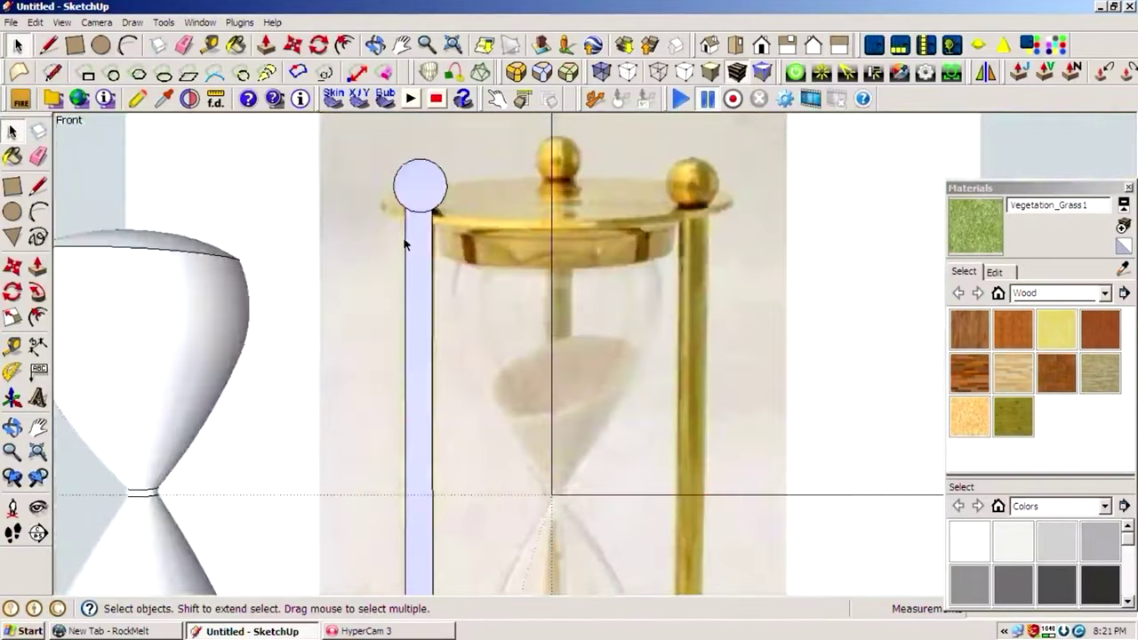
scroll(421, 228, up, 1)
scroll(463, 233, down, 3)
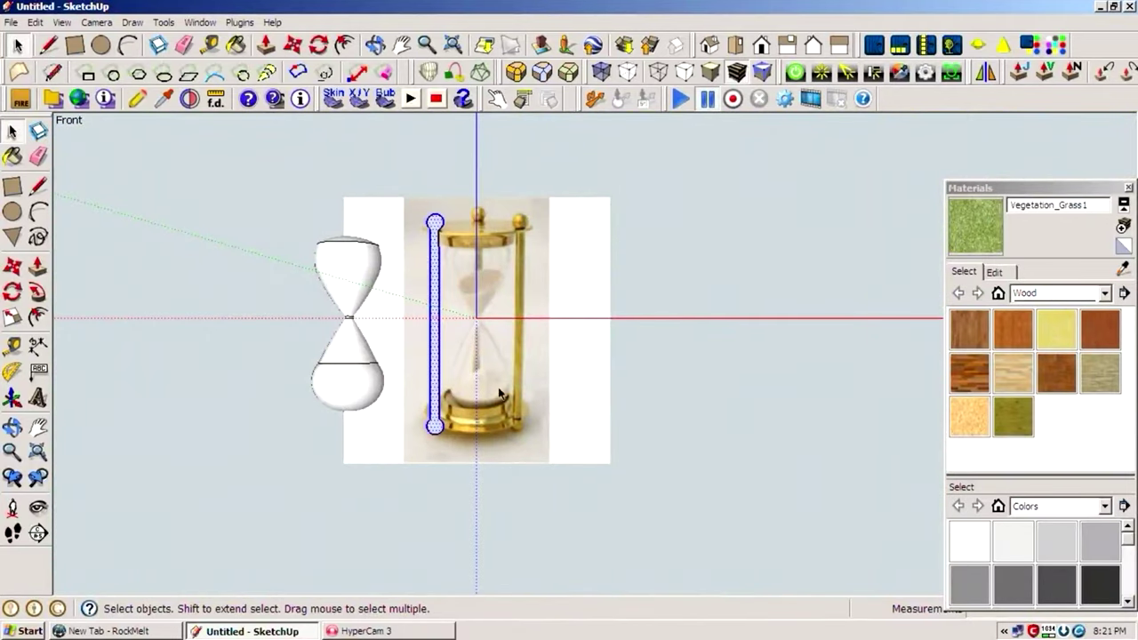
Step: Orbit to a 3D view of the post top and select its top face
click(704, 49)
key(c)
scroll(569, 353, up, 1)
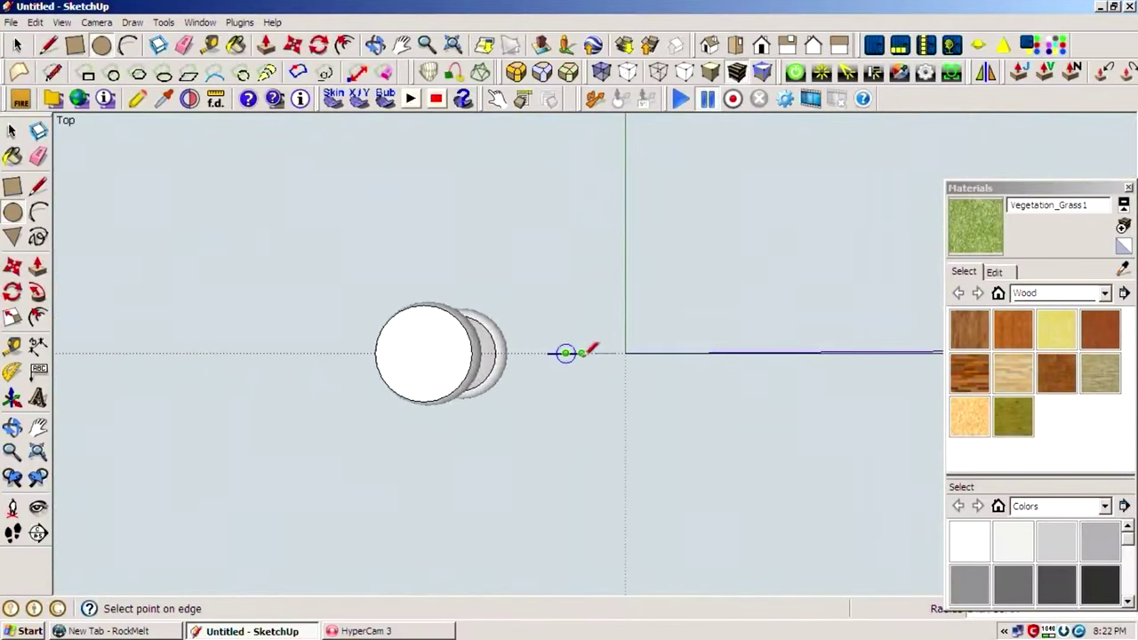
middle_drag(583, 353, 590, 145)
scroll(560, 240, up, 3)
key(space)
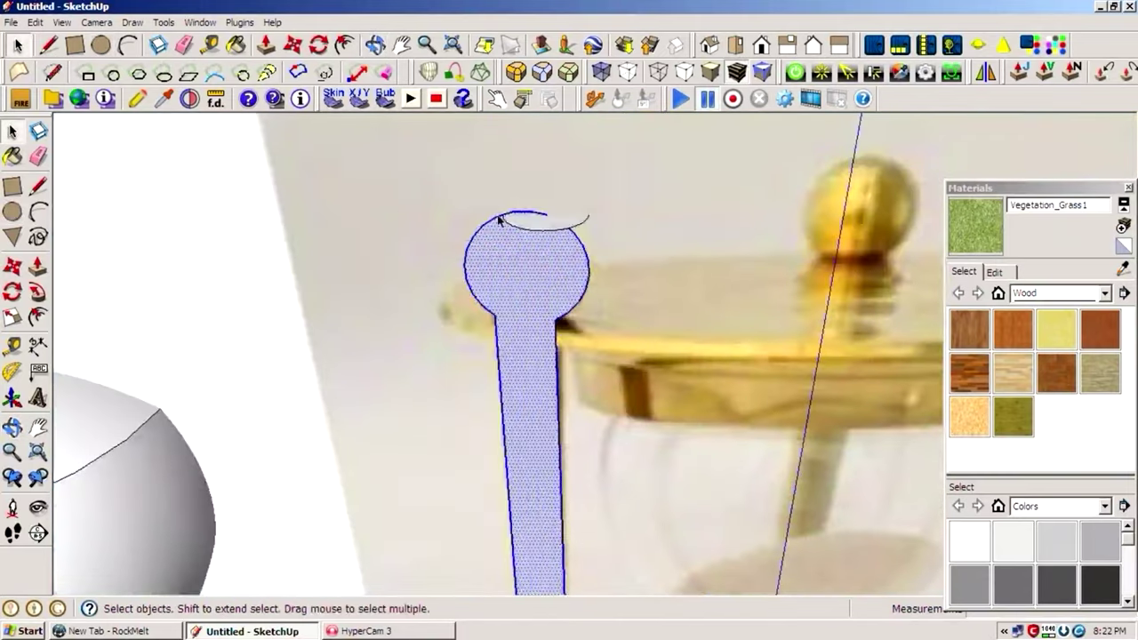
click(565, 224)
Step: Return to Front view, extrude the post with Push/Pull, and select the whole post
click(770, 46)
click(12, 266)
shift+middle_drag(71, 285, 173, 285)
mouse_move(625, 325)
middle_down()
mouse_move(867, 428)
mouse_move(655, 204)
middle_up()
key(p)
scroll(653, 191, down, 3)
mouse_move(934, 129)
mouse_down()
mouse_move(958, 172)
mouse_move(921, 159)
mouse_up()
key(space)
click(625, 294)
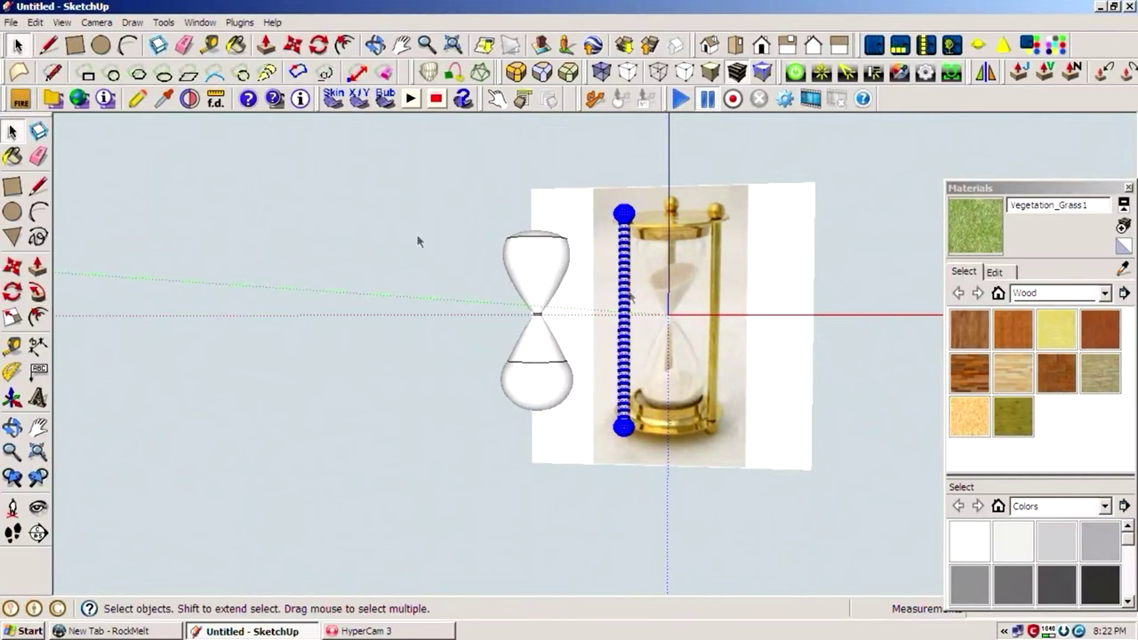
Step: Make the post a component and copy it over the right brass post
click(38, 131)
key(Return)
key(m)
click(361, 350)
key(ctrl)
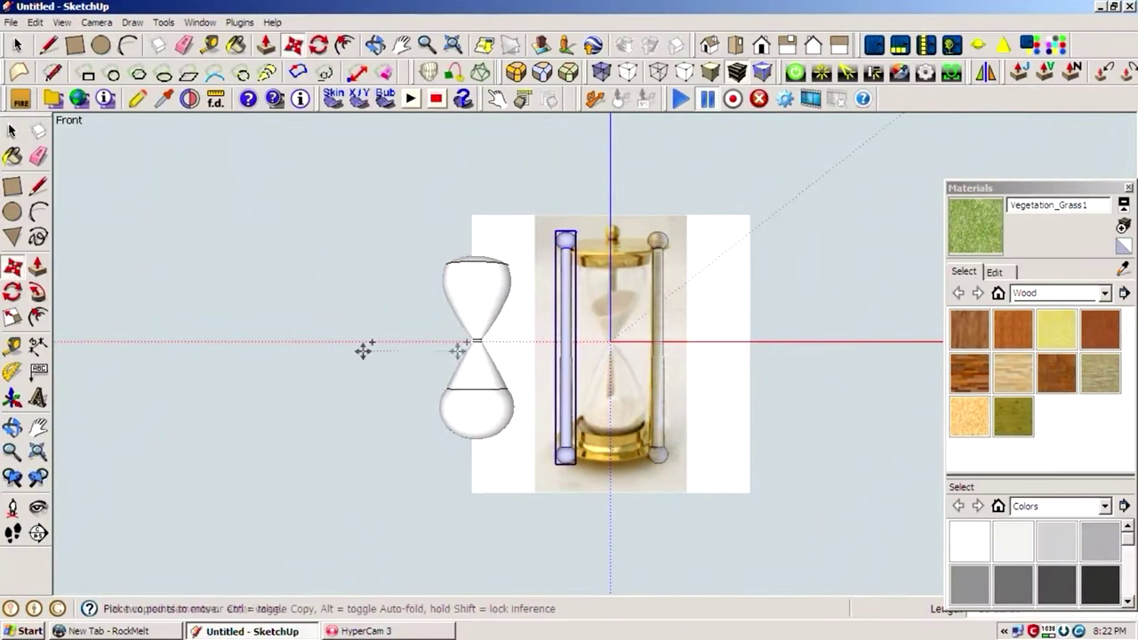
click(451, 348)
Step: Select both posts and combine them into one component
key(space)
click(325, 292)
click(574, 330)
shift+click(658, 332)
key(g)
key(Return)
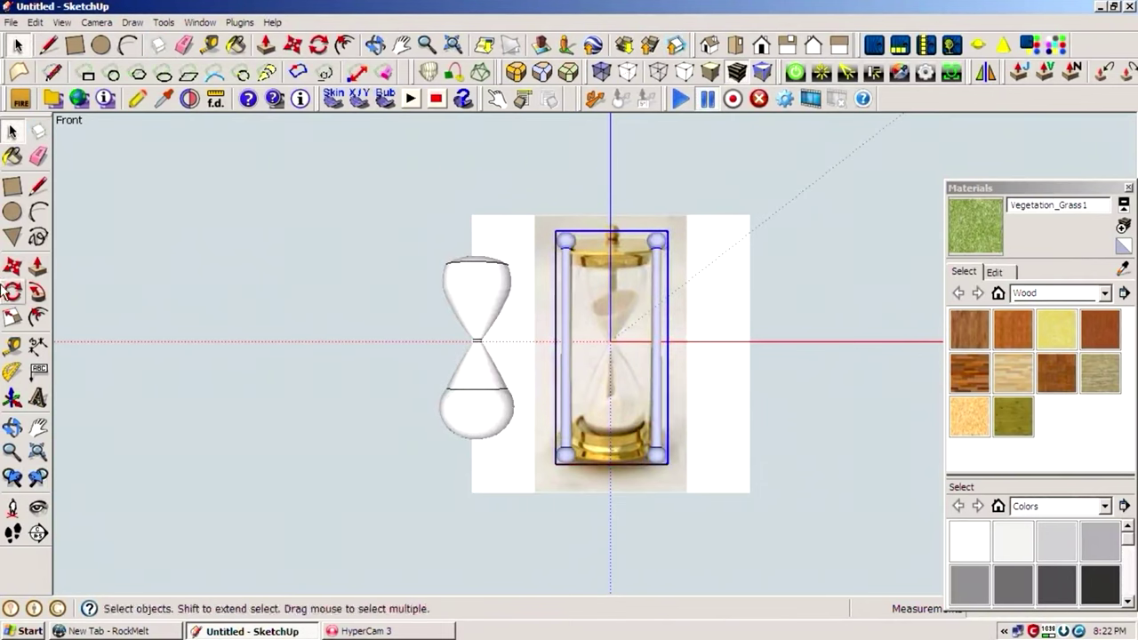
Step: Move the posts component aside so it clears the photo
key(m)
click(599, 326)
click(289, 322)
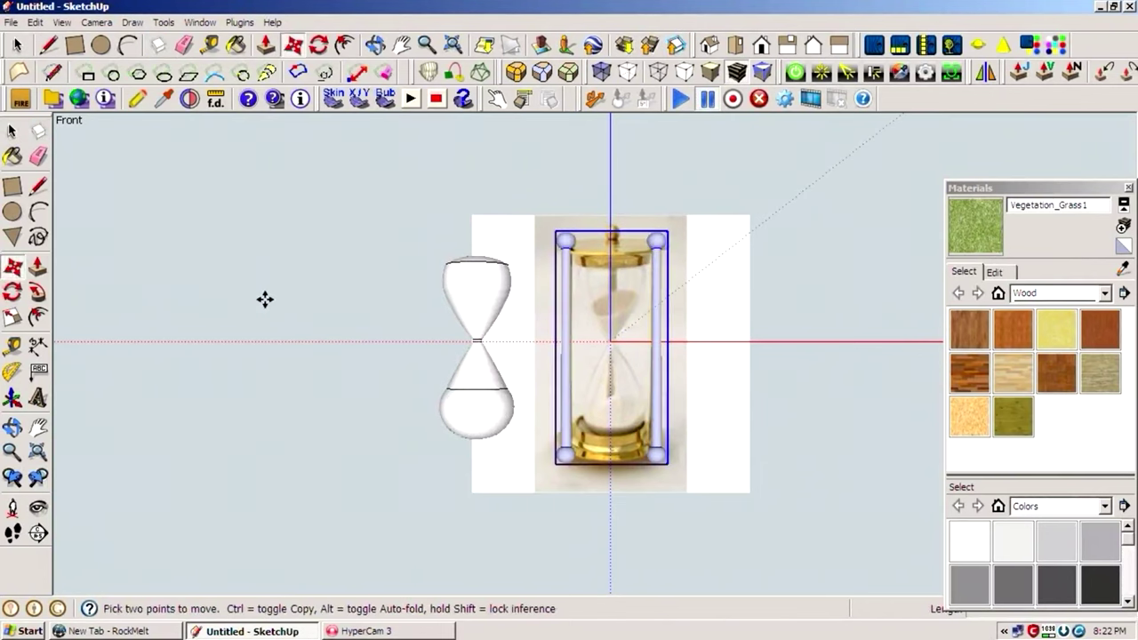
click(14, 315)
click(12, 265)
click(599, 299)
Step: Zoom in on the hourglass's top plate in the photo
click(12, 130)
scroll(704, 287, up, 3)
scroll(675, 276, up, 3)
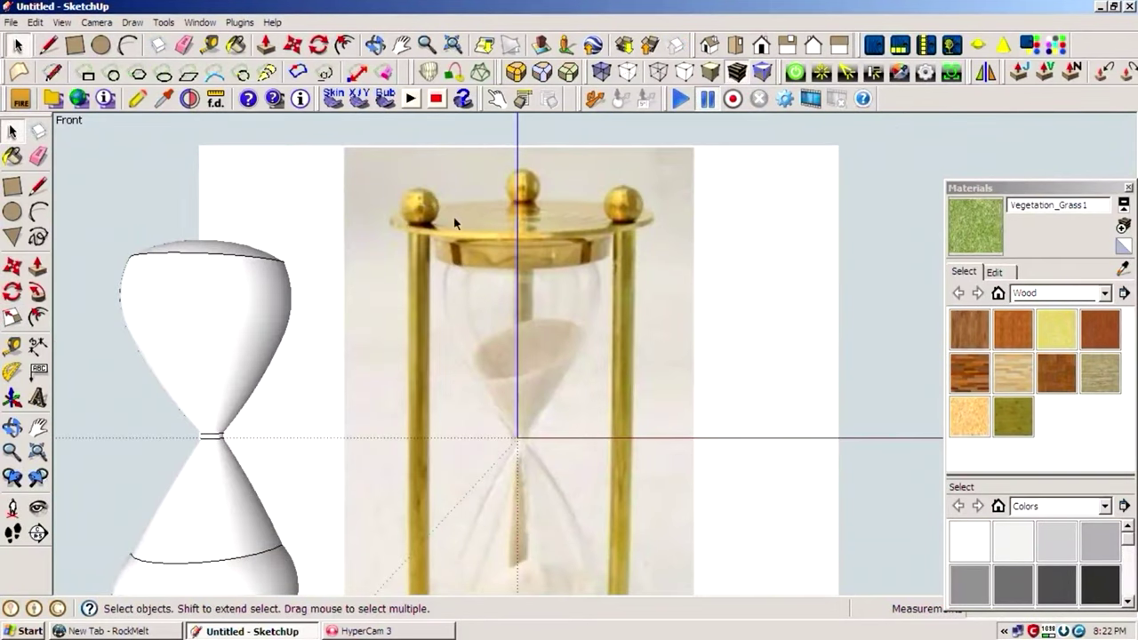
click(35, 188)
scroll(495, 228, up, 2)
scroll(495, 228, down, 1)
click(13, 186)
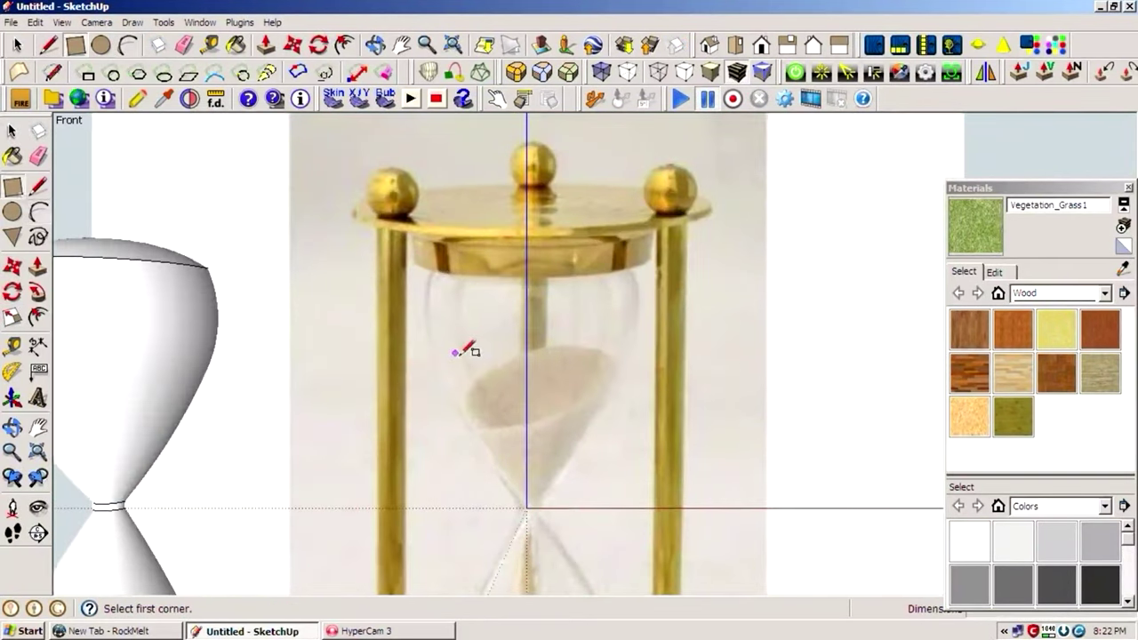
scroll(431, 255, down, 2)
scroll(500, 296, up, 3)
Step: Draw a small arc at the left knob's edge of the plate
key(a)
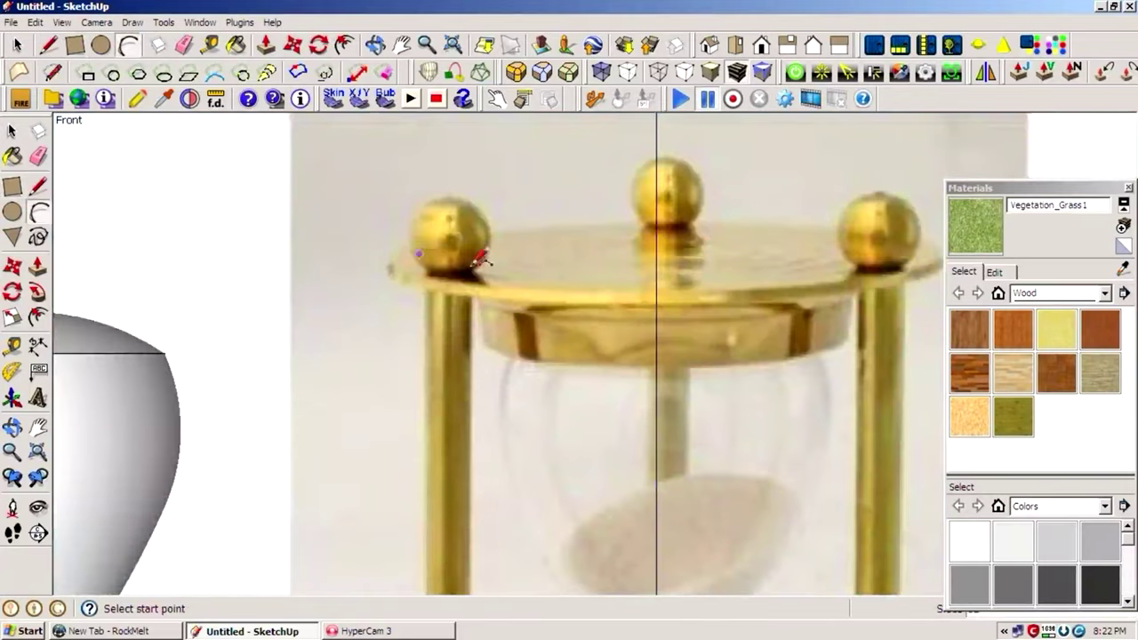
scroll(397, 251, up, 2)
scroll(406, 254, up, 2)
click(394, 254)
click(394, 267)
click(394, 246)
Step: Draw the plate's straight edge from the arc to the right knob
click(37, 185)
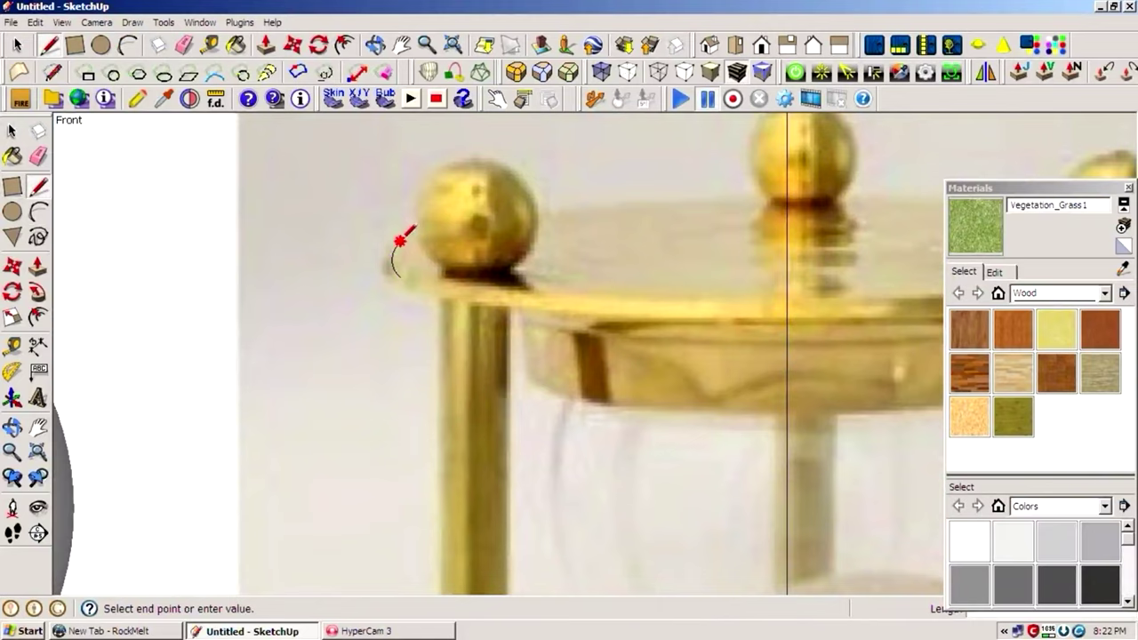
scroll(395, 246, down, 3)
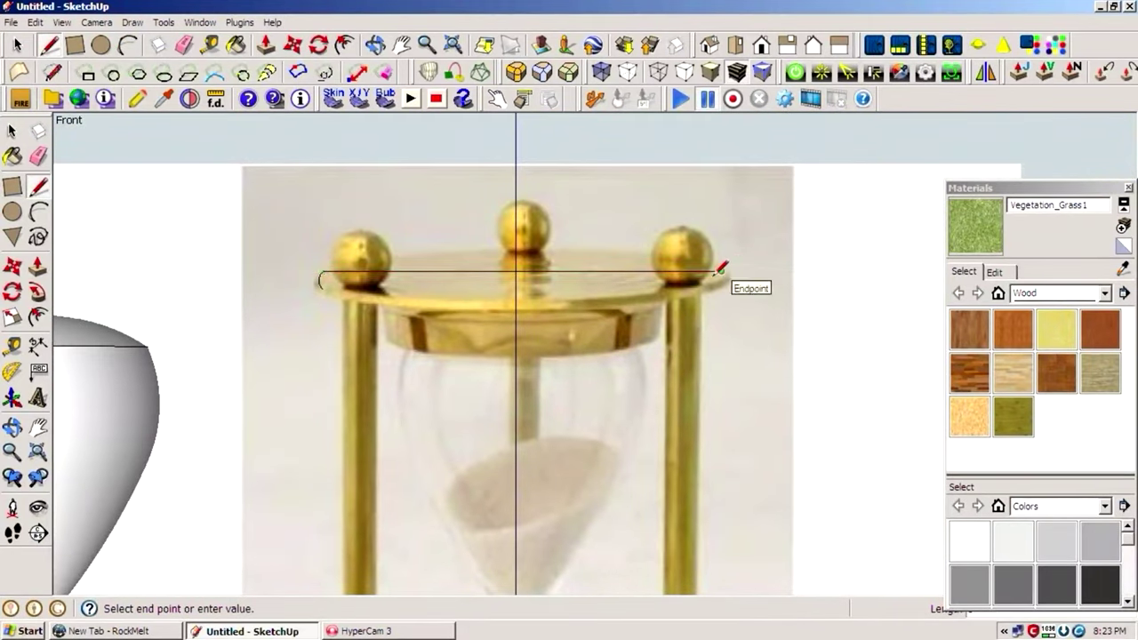
click(720, 269)
scroll(722, 271, up, 2)
key(a)
scroll(772, 294, up, 2)
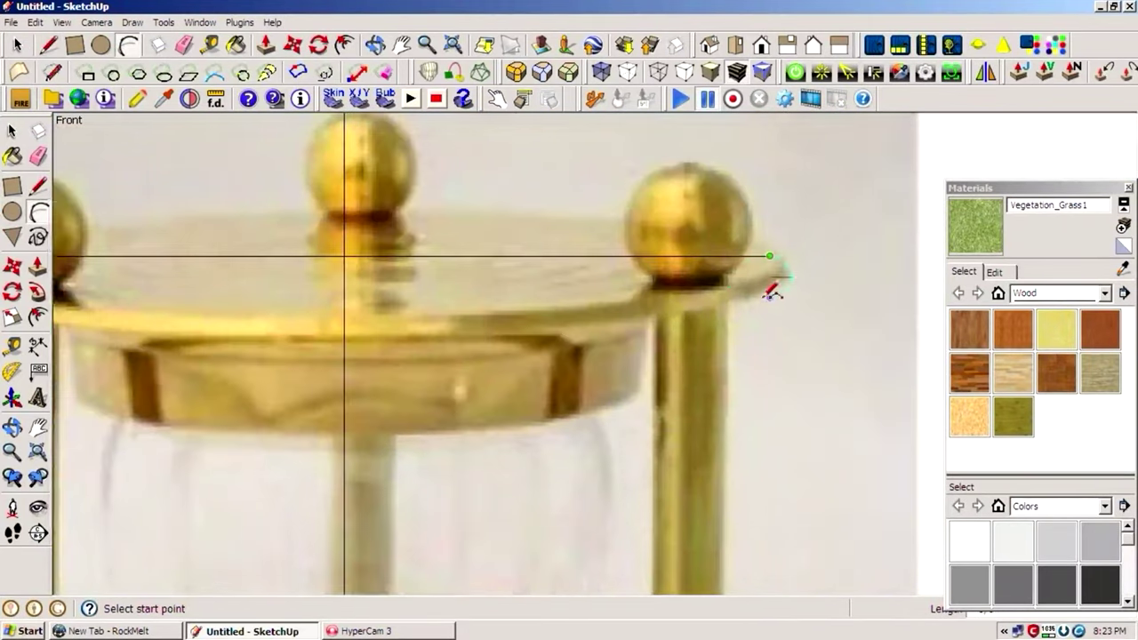
scroll(772, 285, down, 3)
Step: Finish the right end so the plate outline closes into a face
key(l)
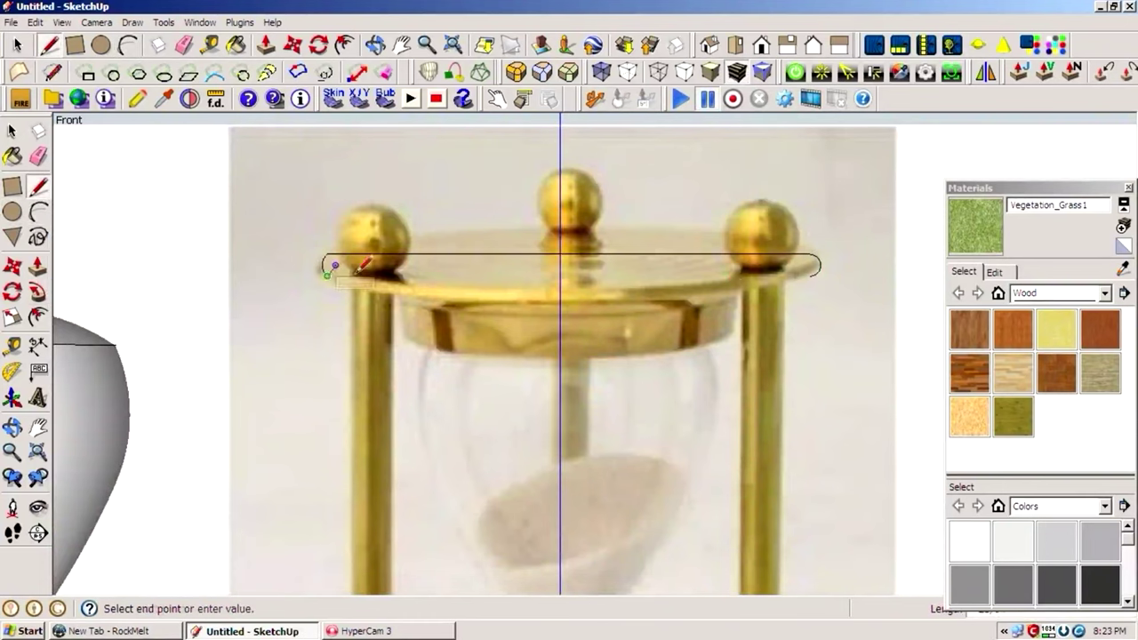
scroll(823, 262, up, 1)
scroll(821, 256, up, 2)
scroll(818, 259, up, 2)
scroll(807, 262, up, 1)
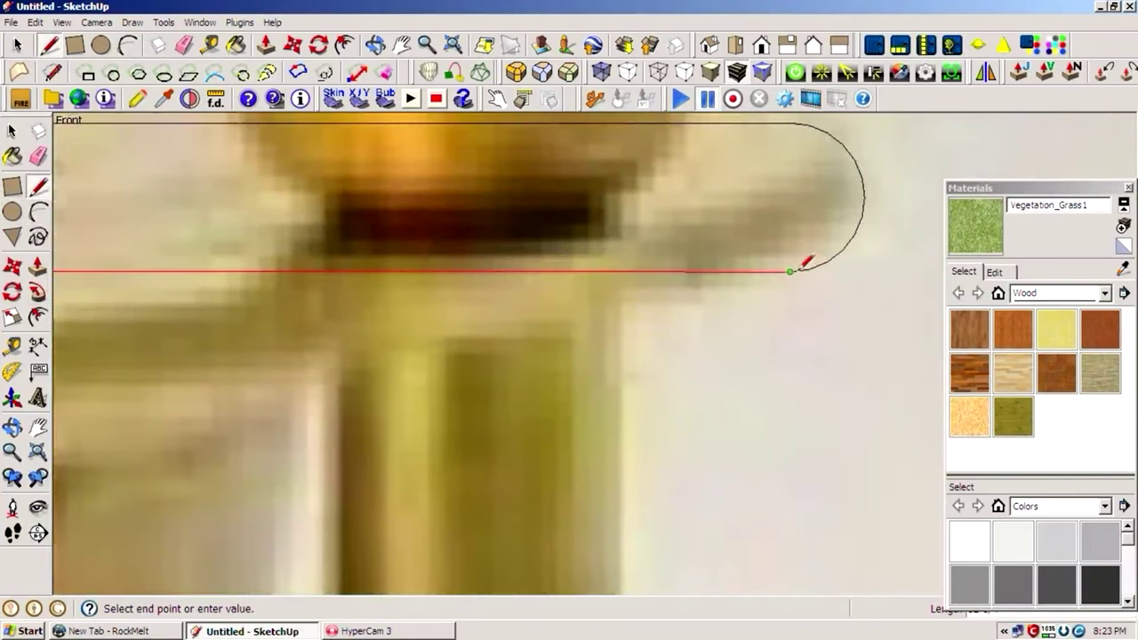
click(791, 271)
scroll(889, 393, down, 3)
scroll(643, 330, down, 2)
scroll(643, 330, down, 2)
Step: In Top view, draw a circle path centred under the plate profile
click(660, 73)
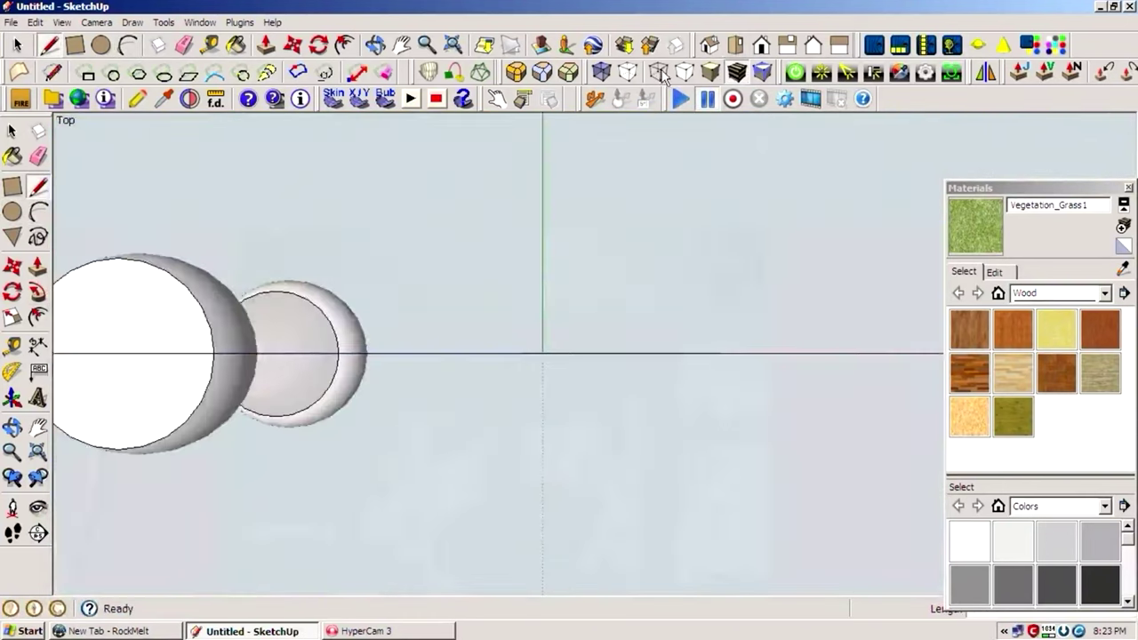
key(c)
click(586, 354)
click(623, 354)
key(space)
middle_drag(622, 356, 655, 318)
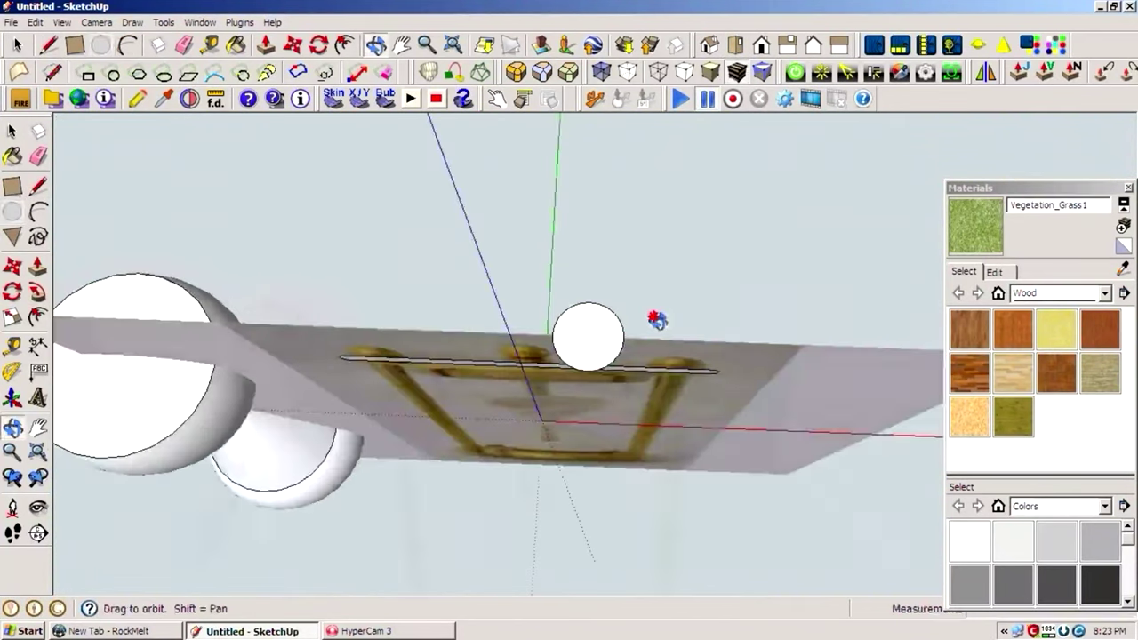
scroll(656, 317, up, 3)
Step: Return to Front view and orbit to see the circle path at an angle
click(762, 43)
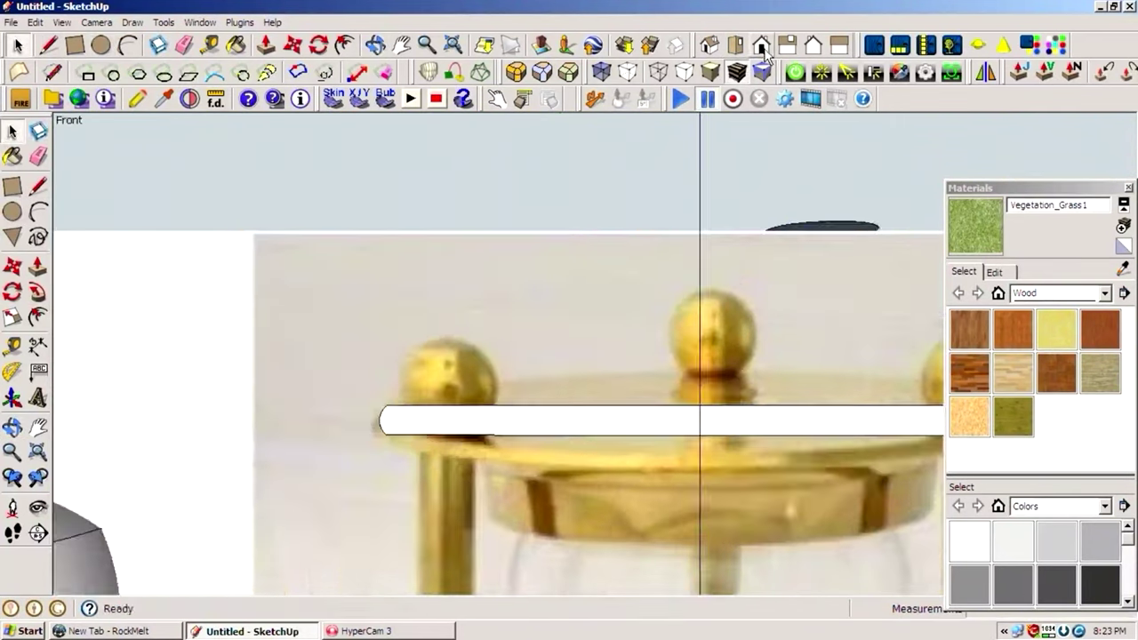
scroll(699, 359, up, 2)
key(m)
scroll(677, 429, up, 2)
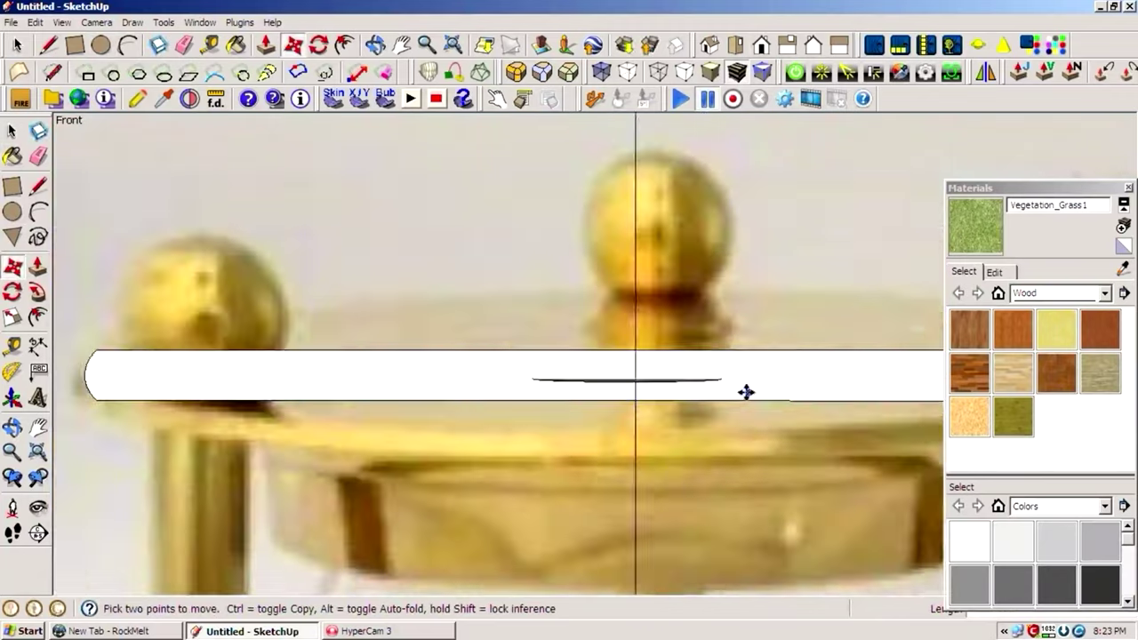
scroll(744, 388, up, 2)
middle_drag(699, 376, 158, 244)
Step: Sweep the plate profile around the circle with Follow Me, then return to Front view
click(37, 294)
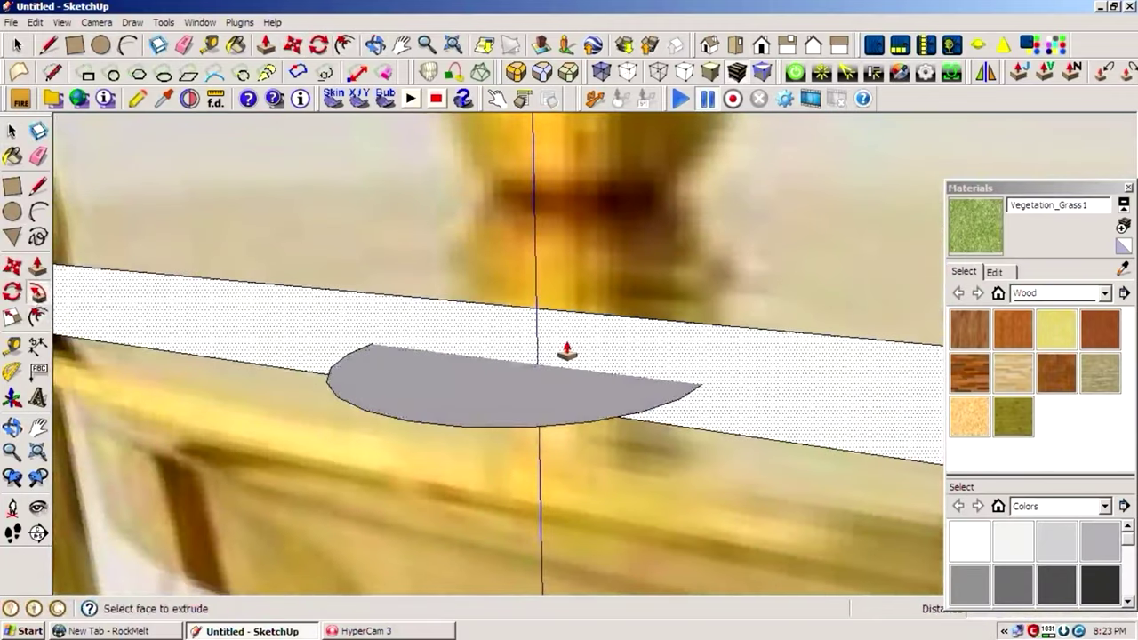
scroll(646, 248, down, 3)
scroll(670, 238, down, 3)
middle_drag(670, 239, 745, 335)
drag(744, 335, 785, 322)
click(762, 44)
click(12, 212)
click(37, 212)
scroll(584, 227, up, 4)
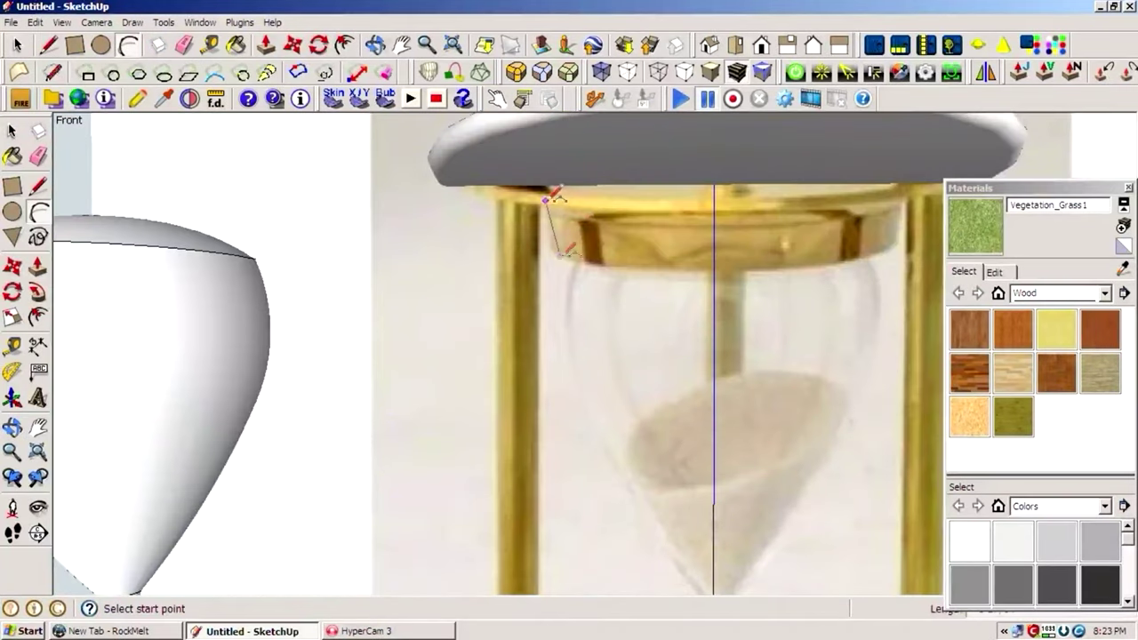
Step: Draw the collar's left-side arc and a line along its top edge
click(545, 258)
scroll(546, 236, up, 2)
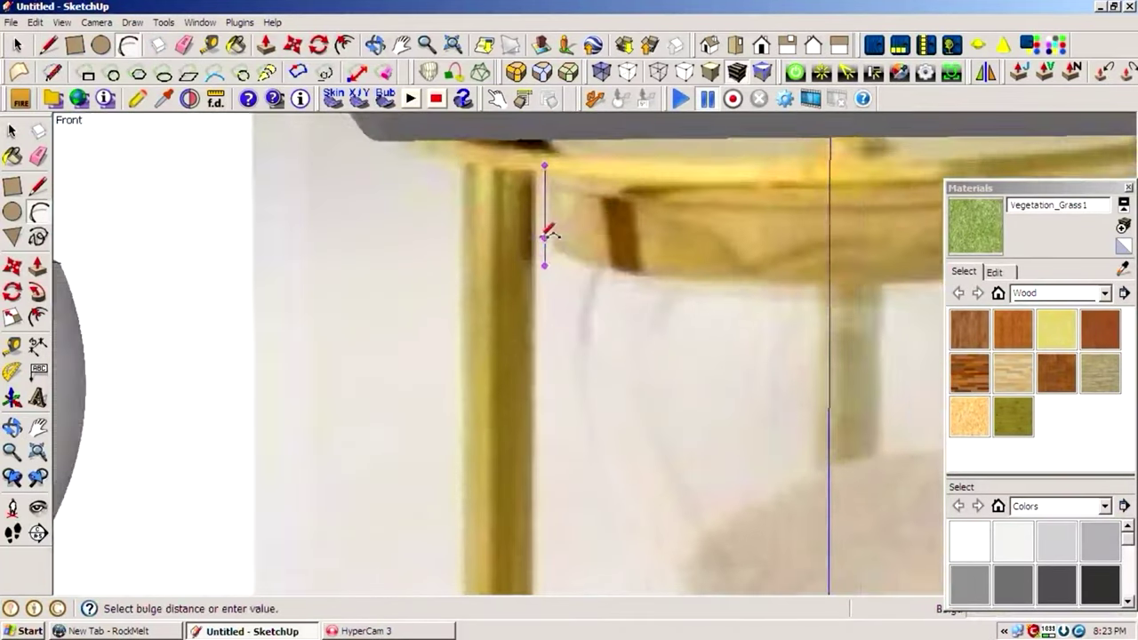
scroll(538, 231, up, 1)
click(534, 229)
scroll(498, 266, down, 2)
scroll(524, 240, down, 2)
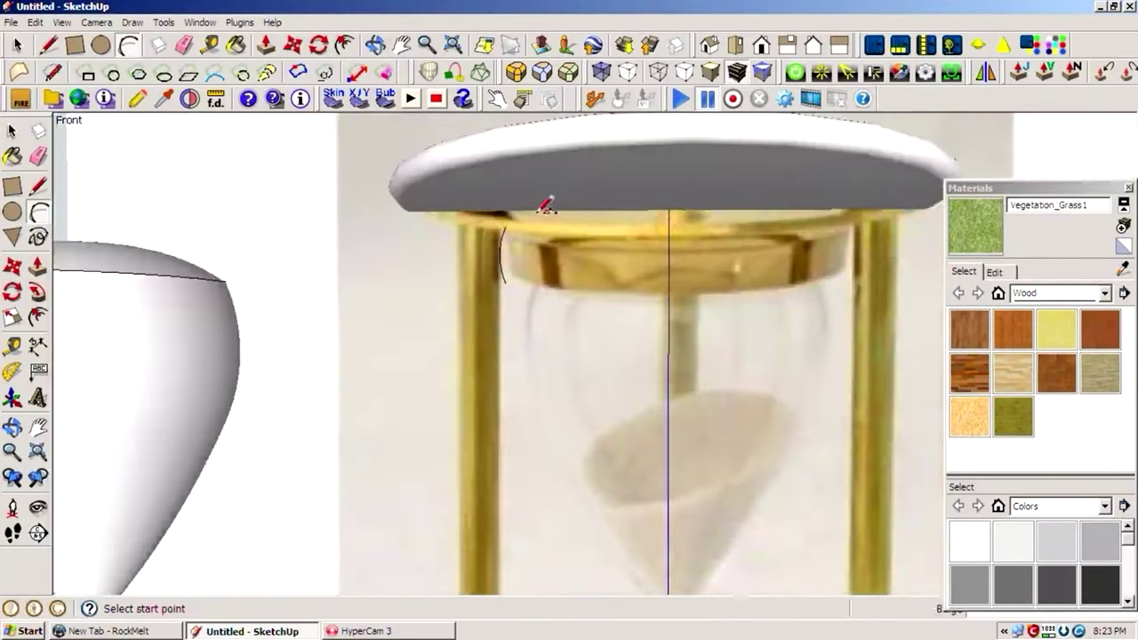
click(37, 185)
click(504, 227)
click(852, 216)
scroll(852, 216, up, 1)
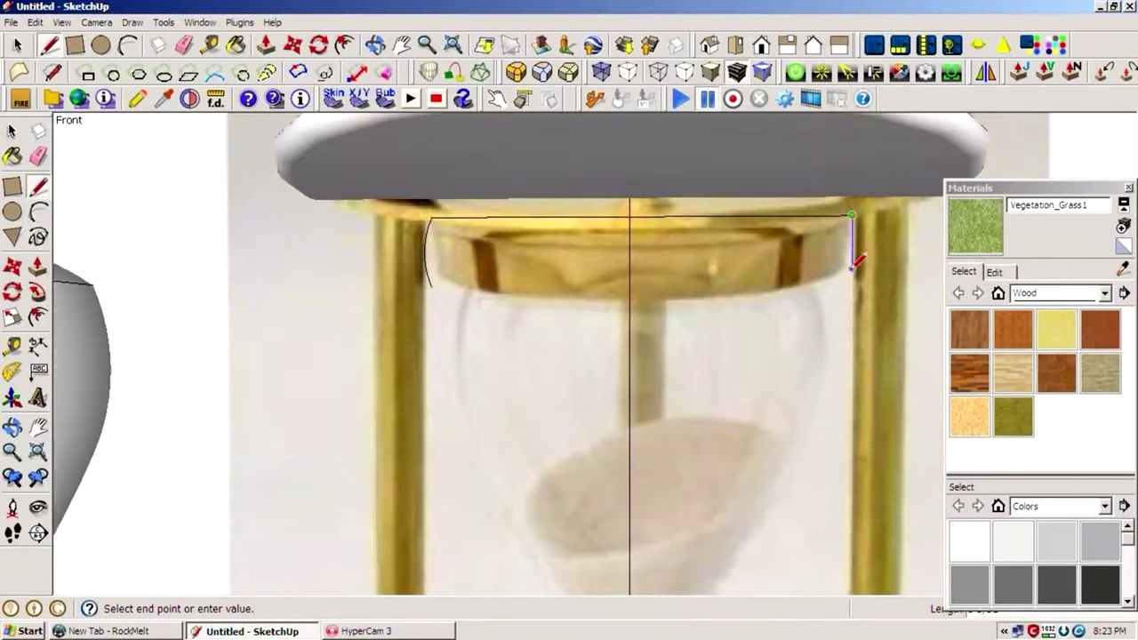
Step: Add the collar's right-side arc and a bottom arc to close the face
click(39, 212)
scroll(854, 215, up, 1)
click(856, 285)
click(854, 191)
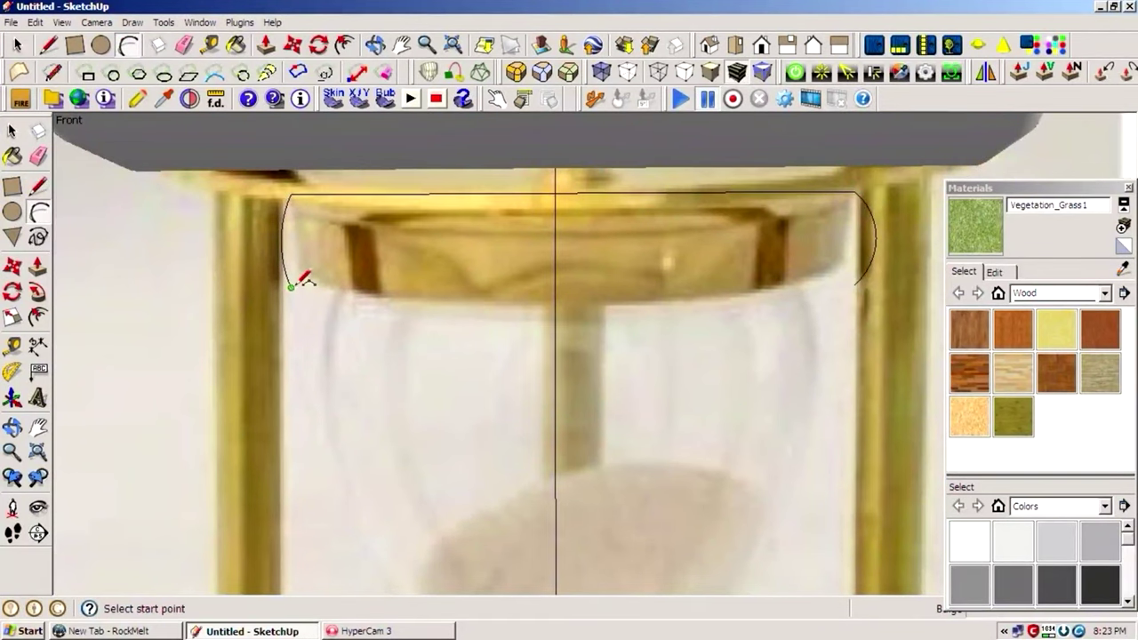
click(290, 285)
scroll(867, 285, up, 1)
click(855, 282)
Step: Arc the collar base upward and delete the lower lens-shaped face
click(770, 322)
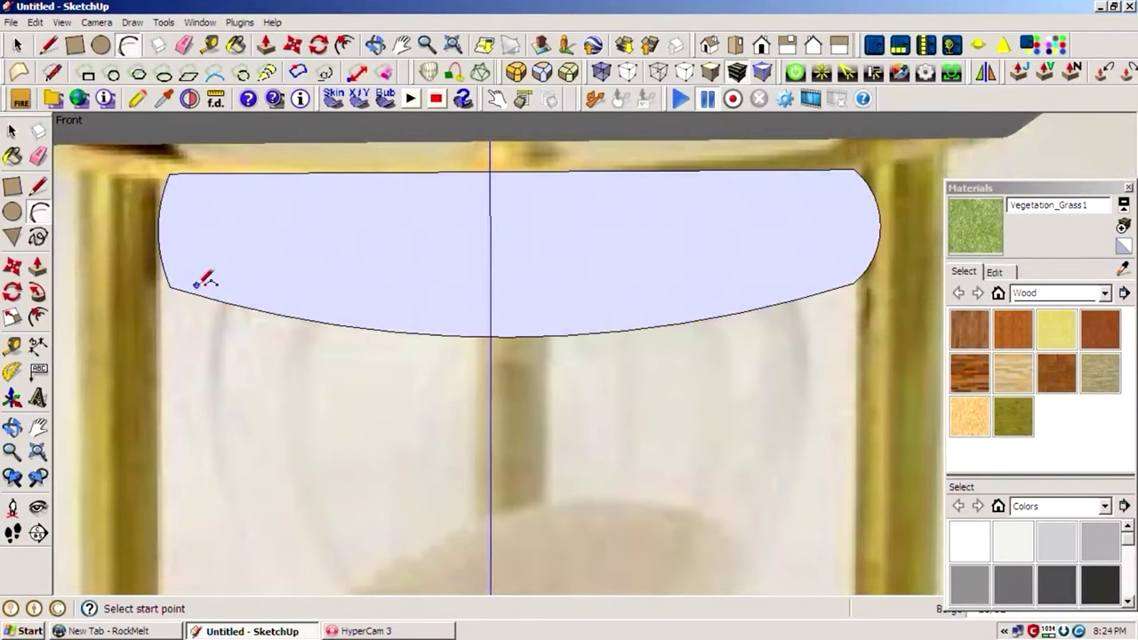
click(854, 283)
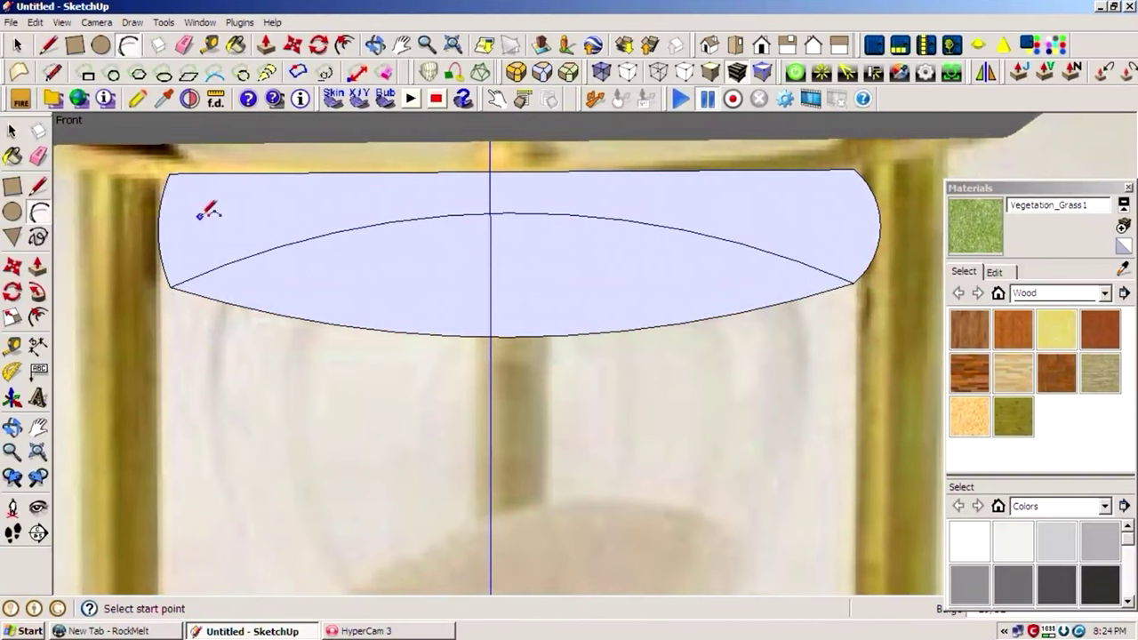
click(13, 131)
click(498, 333)
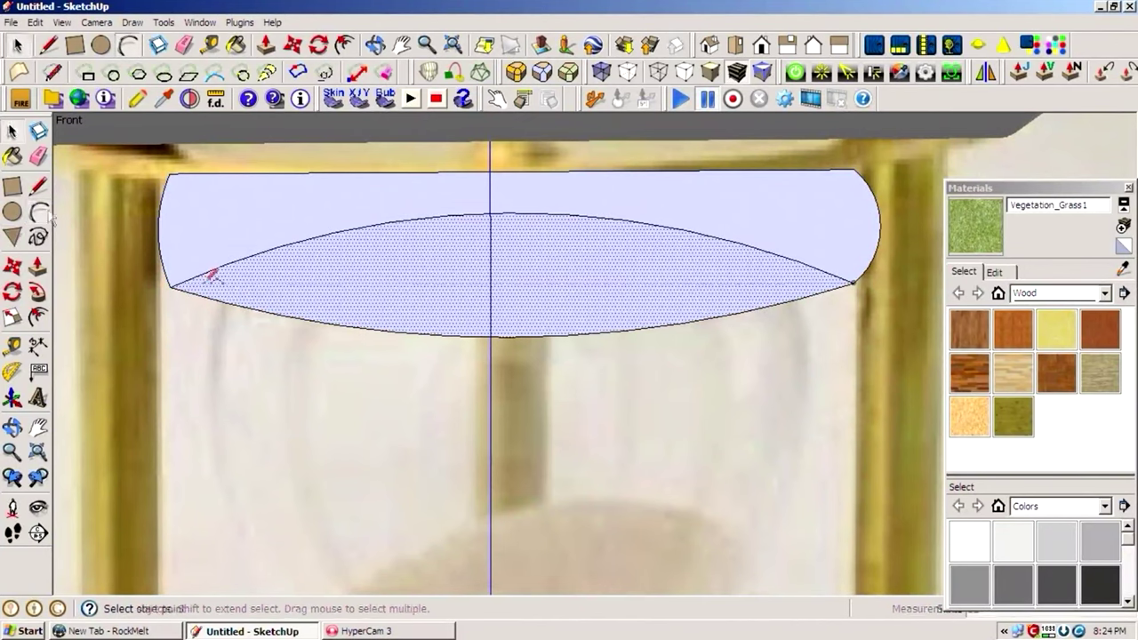
click(853, 283)
click(172, 287)
click(623, 249)
key(space)
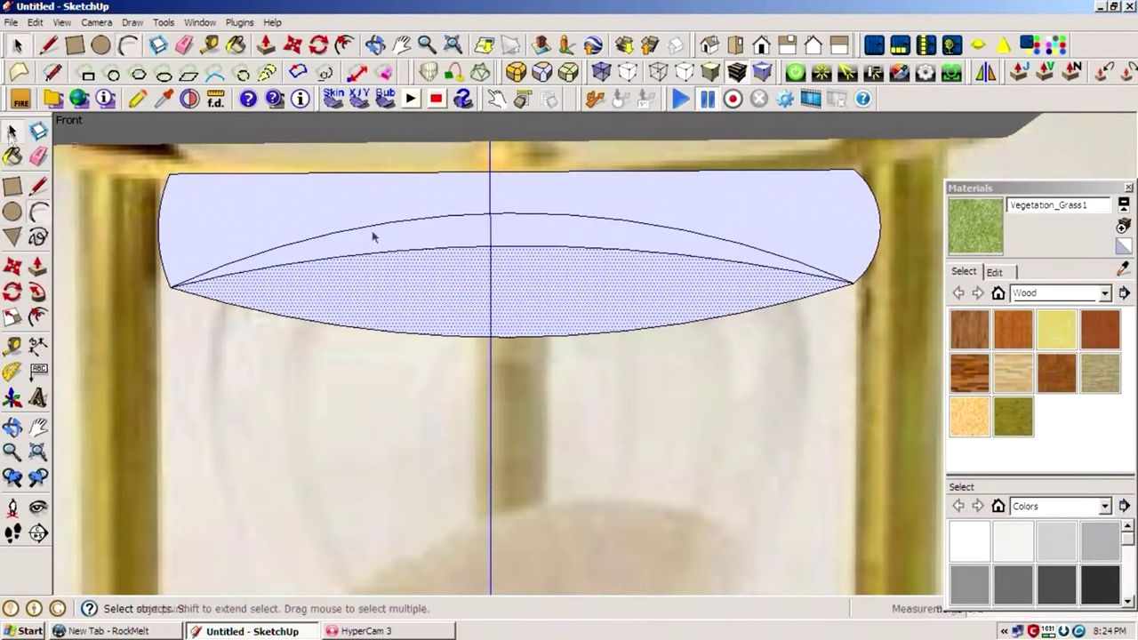
click(451, 331)
key(Delete)
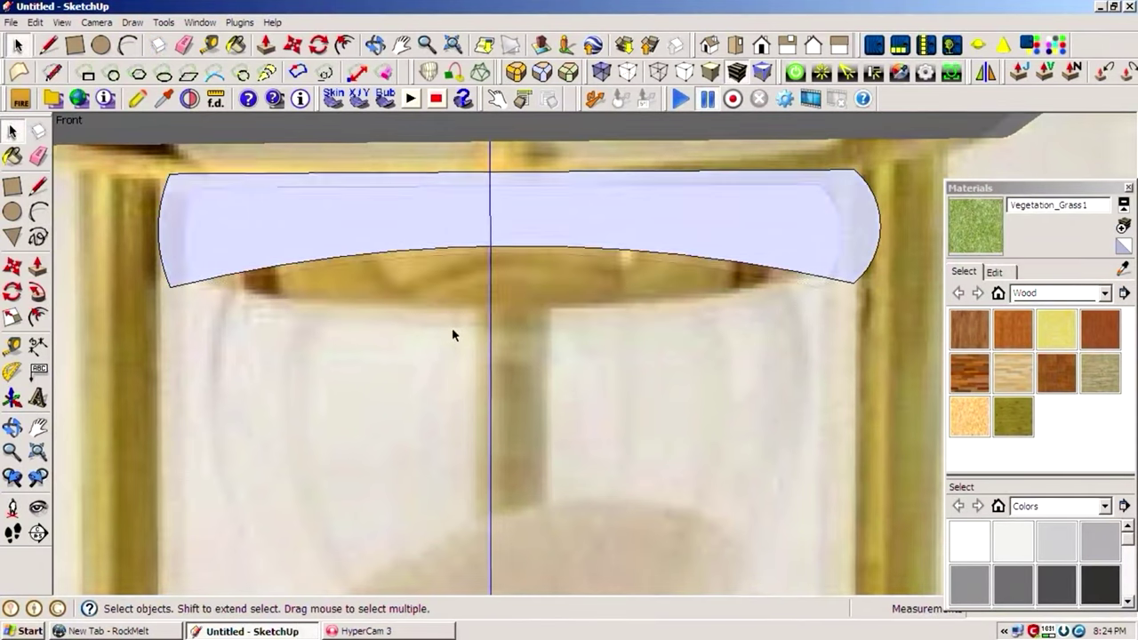
middle_drag(452, 328, 674, 142)
Step: Make the half-disc top plate a component and move it beside the model
middle_drag(289, 329, 496, 256)
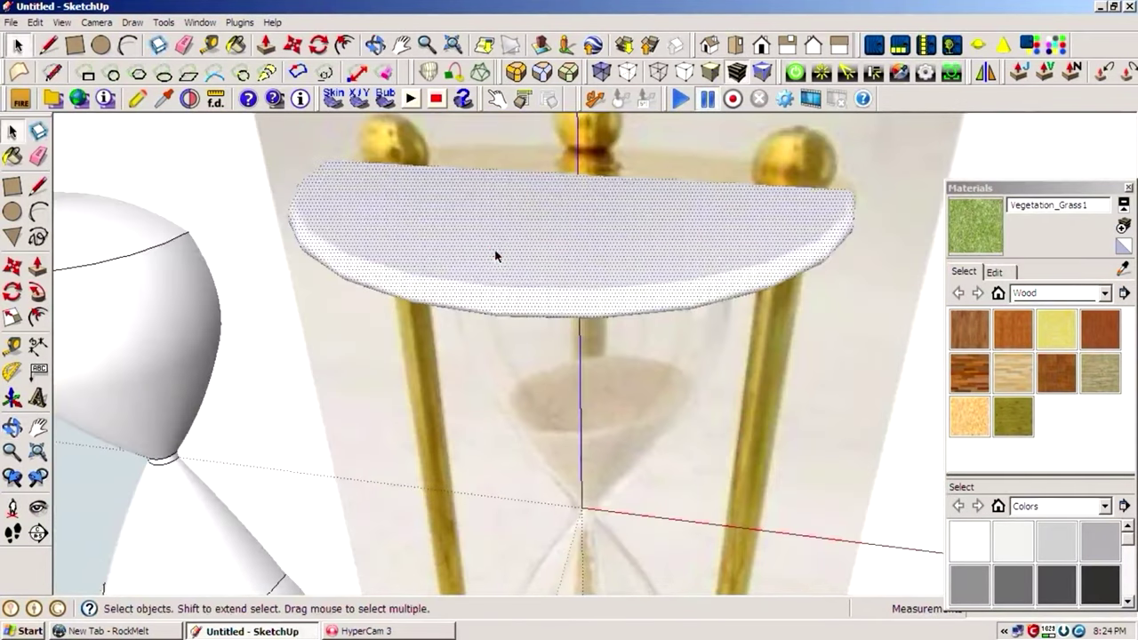
click(38, 130)
click(662, 412)
scroll(662, 411, down, 5)
key(m)
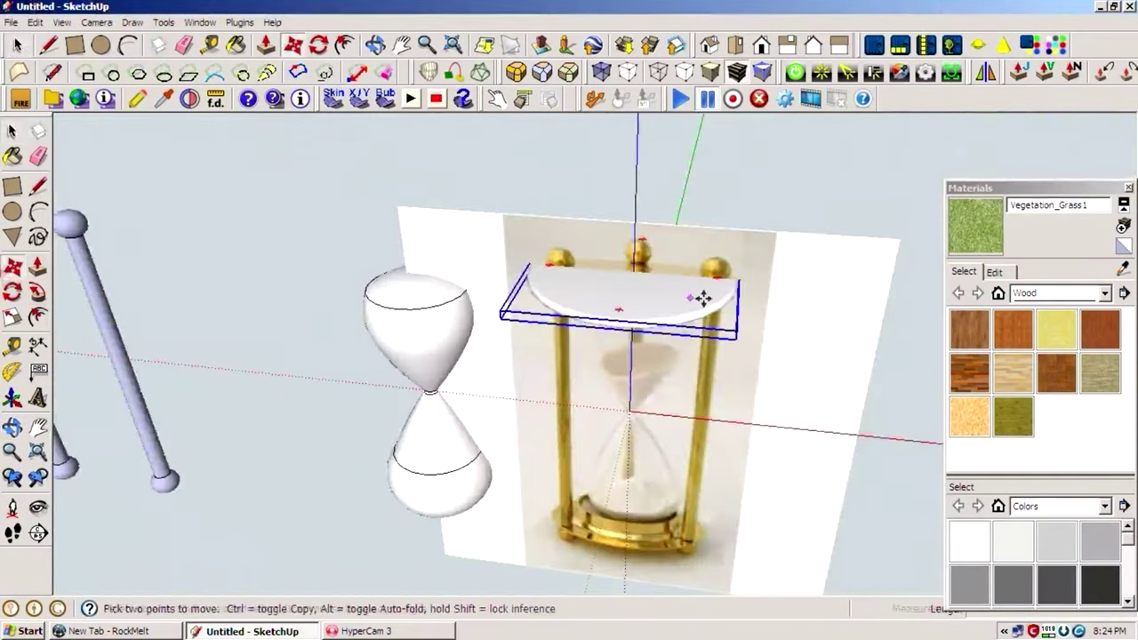
click(699, 297)
click(284, 250)
Step: Check the model from Top view, then orbit back and return to Front view
click(736, 44)
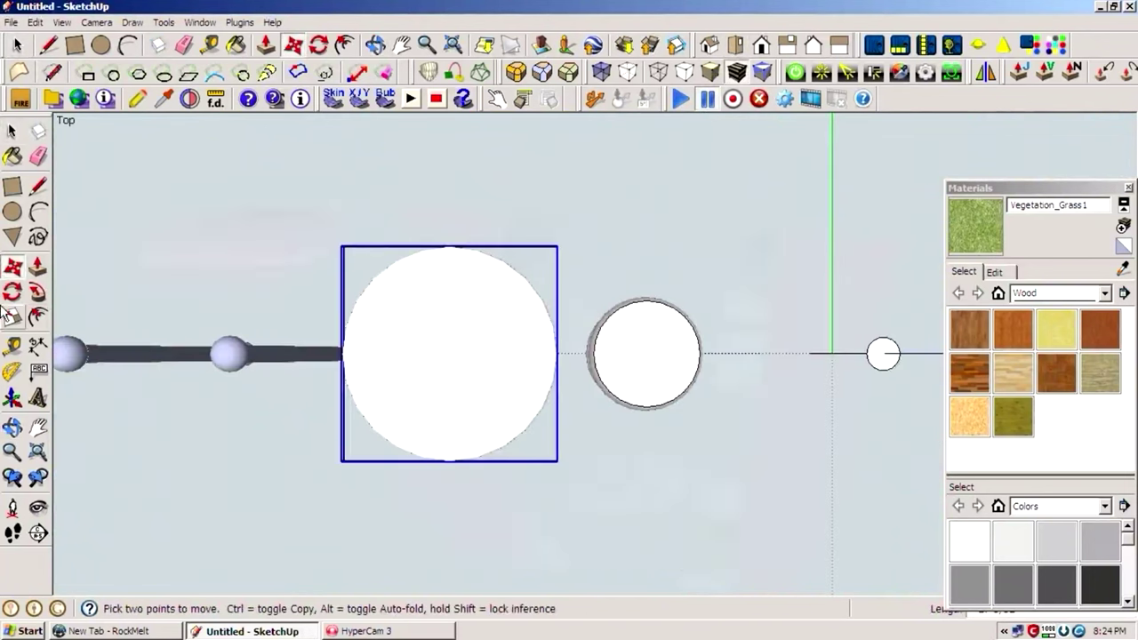
click(13, 212)
scroll(381, 355, down, 3)
scroll(591, 361, up, 3)
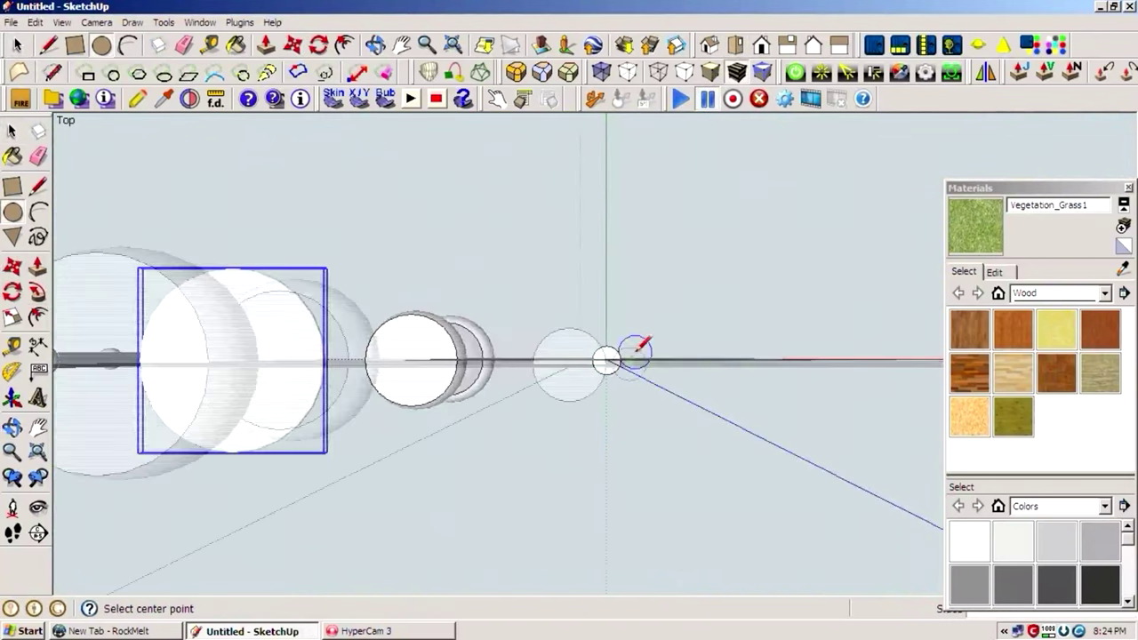
scroll(590, 361, up, 3)
mouse_move(544, 373)
mouse_down()
mouse_move(777, 457)
mouse_move(666, 266)
mouse_move(757, 261)
mouse_up()
click(13, 131)
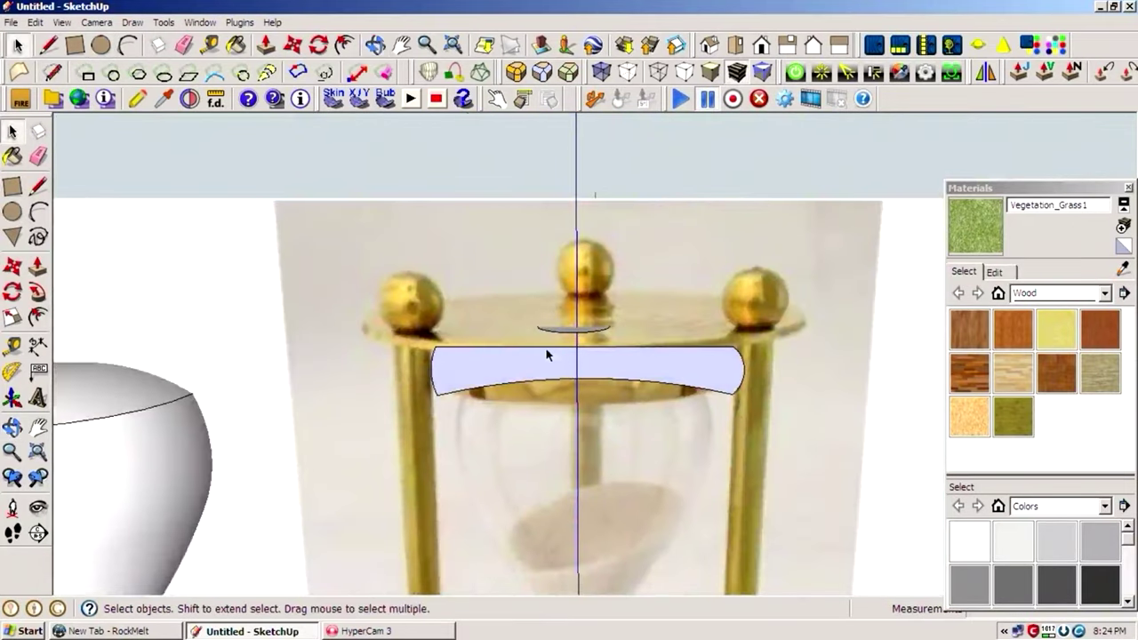
click(762, 47)
Step: Shift the light-blue band into place, push/pull it thick, and begin making it a component
click(12, 267)
drag(508, 380, 516, 419)
scroll(516, 419, up, 5)
click(38, 267)
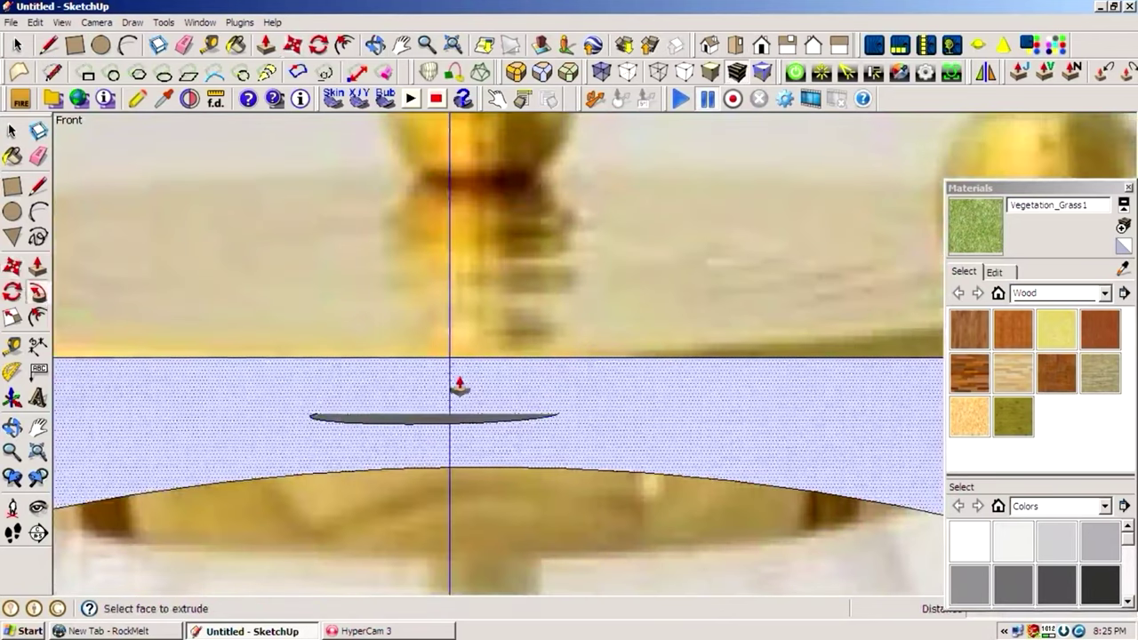
scroll(457, 386, down, 3)
scroll(497, 350, down, 5)
scroll(526, 338, down, 2)
scroll(617, 221, down, 2)
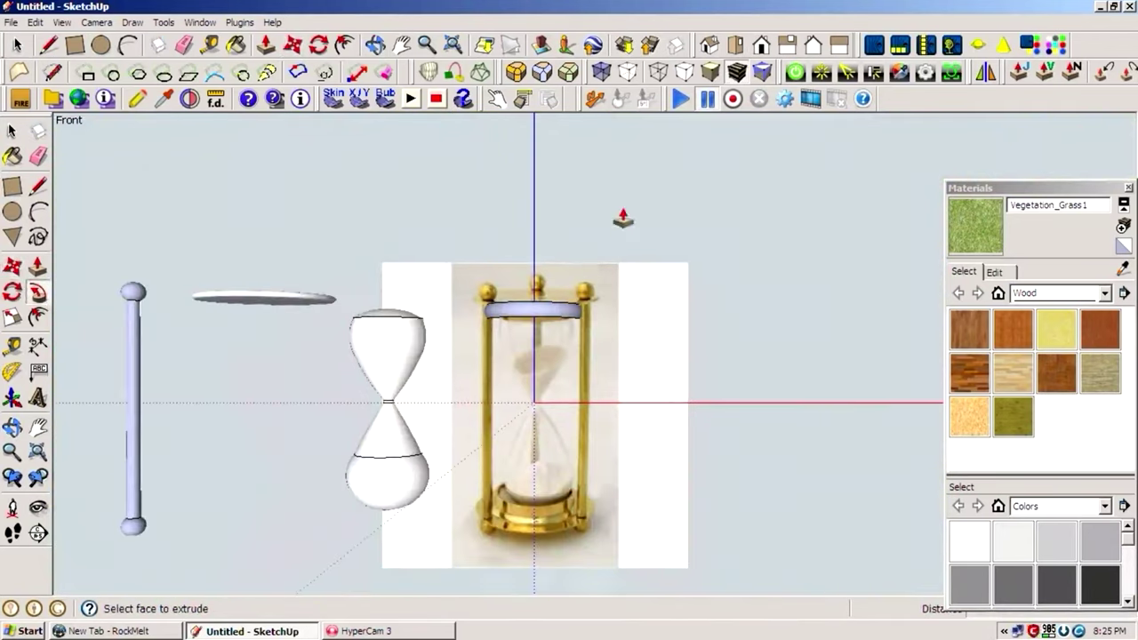
key(space)
key(g)
key(Return)
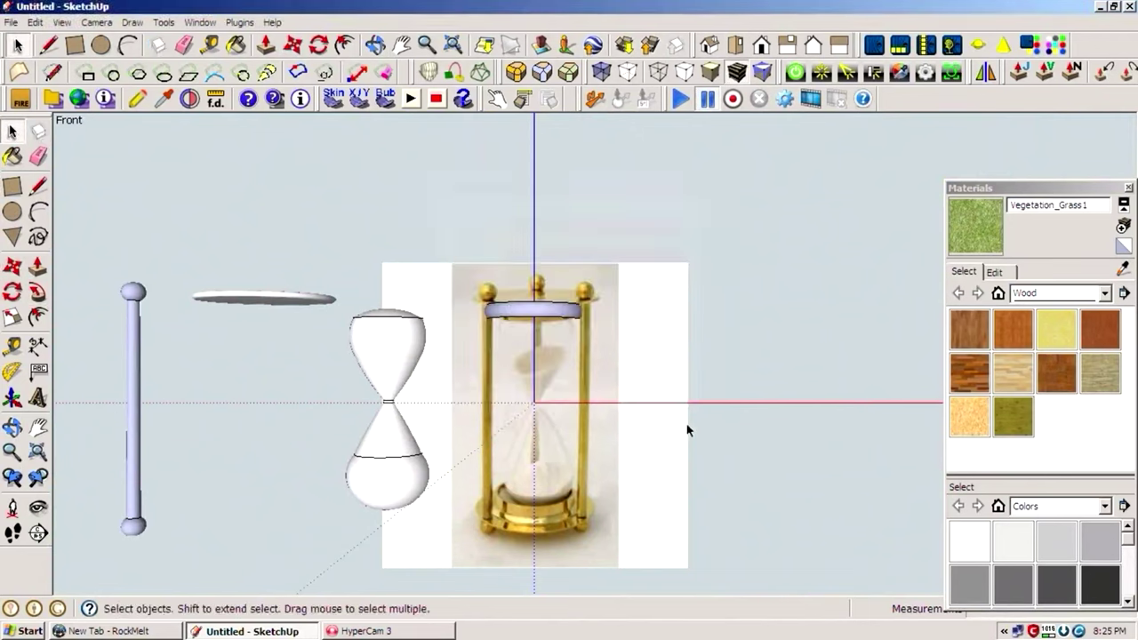
Step: Create the band component and copy it down to the hourglass base
click(38, 131)
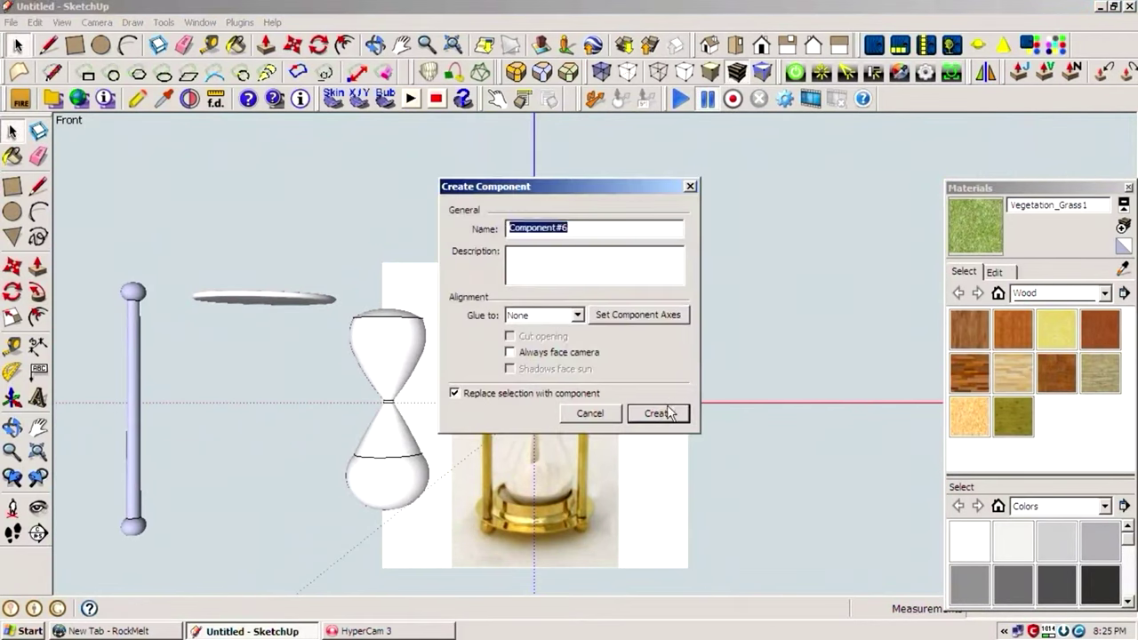
click(662, 411)
scroll(688, 238, down, 2)
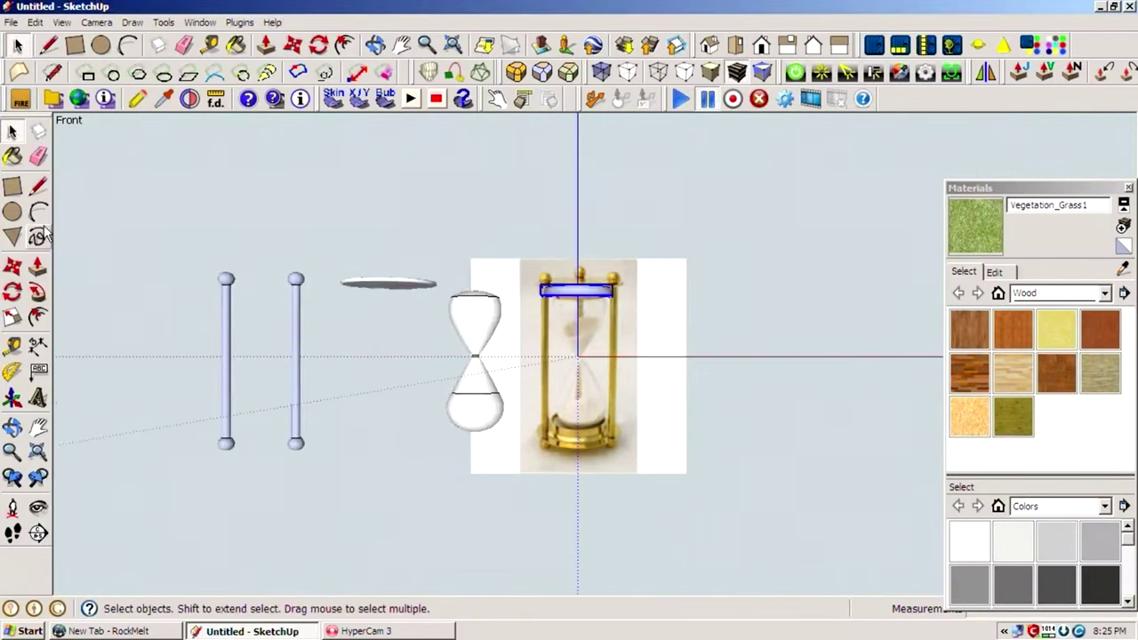
click(12, 266)
scroll(569, 297, up, 1)
scroll(551, 301, up, 2)
click(552, 301)
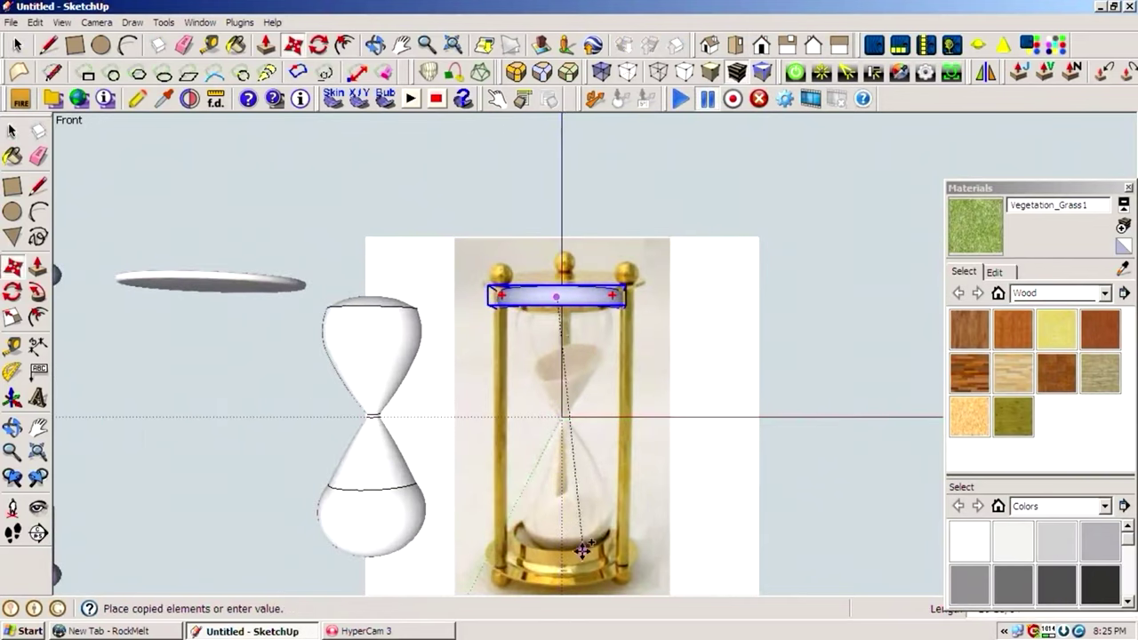
scroll(666, 450, down, 2)
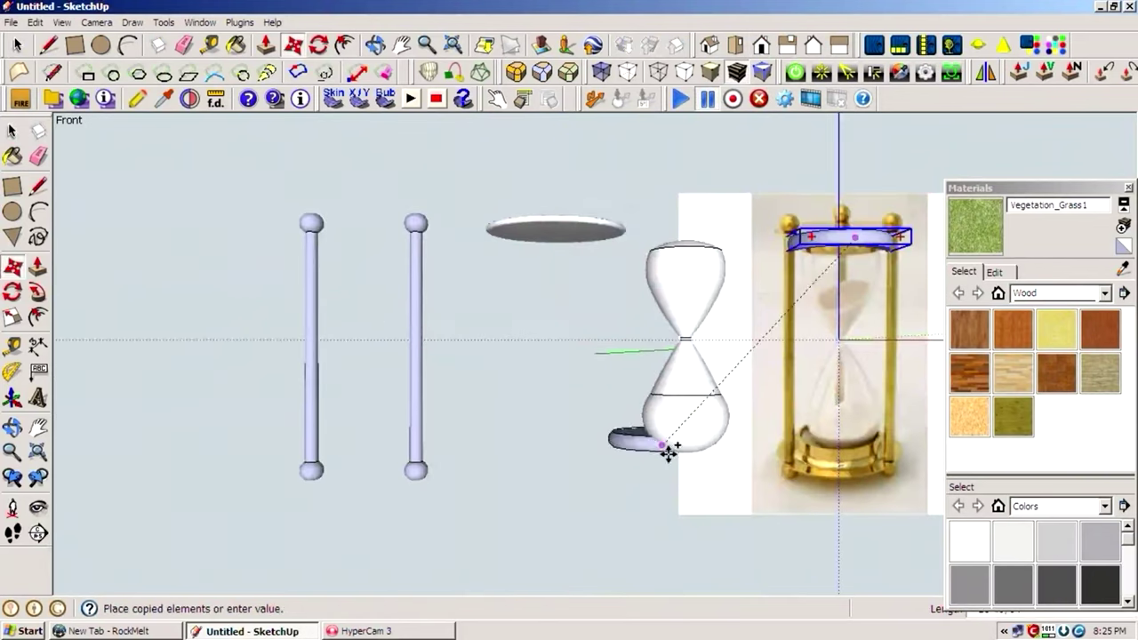
click(855, 458)
Step: Scale both bands to fit the frame
scroll(638, 376, up, 2)
key(space)
scroll(671, 257, down, 2)
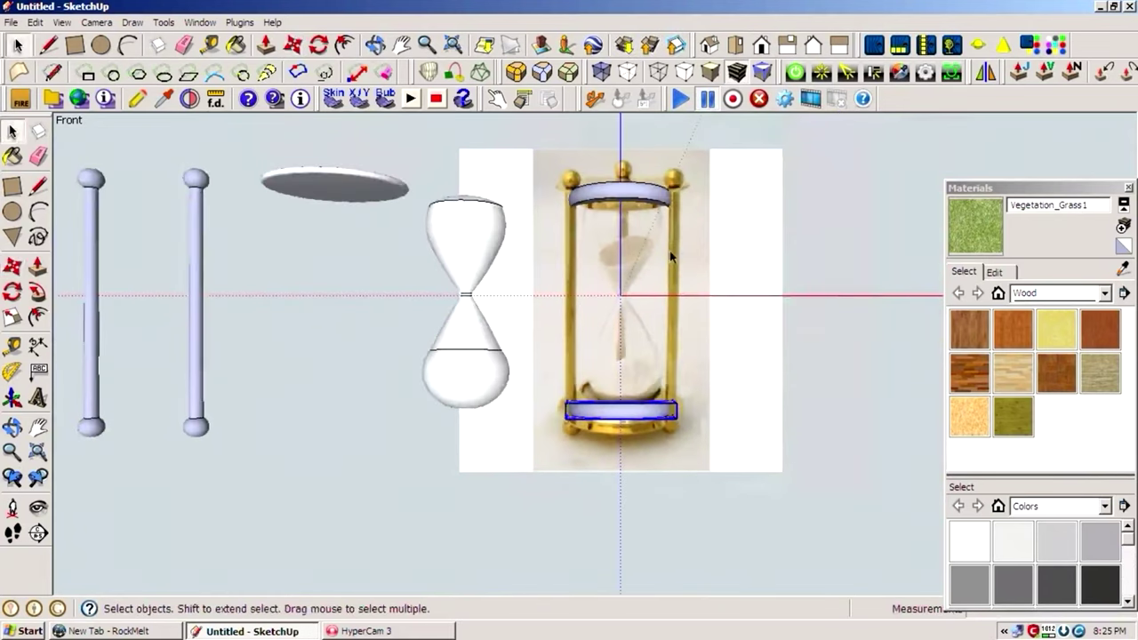
key(s)
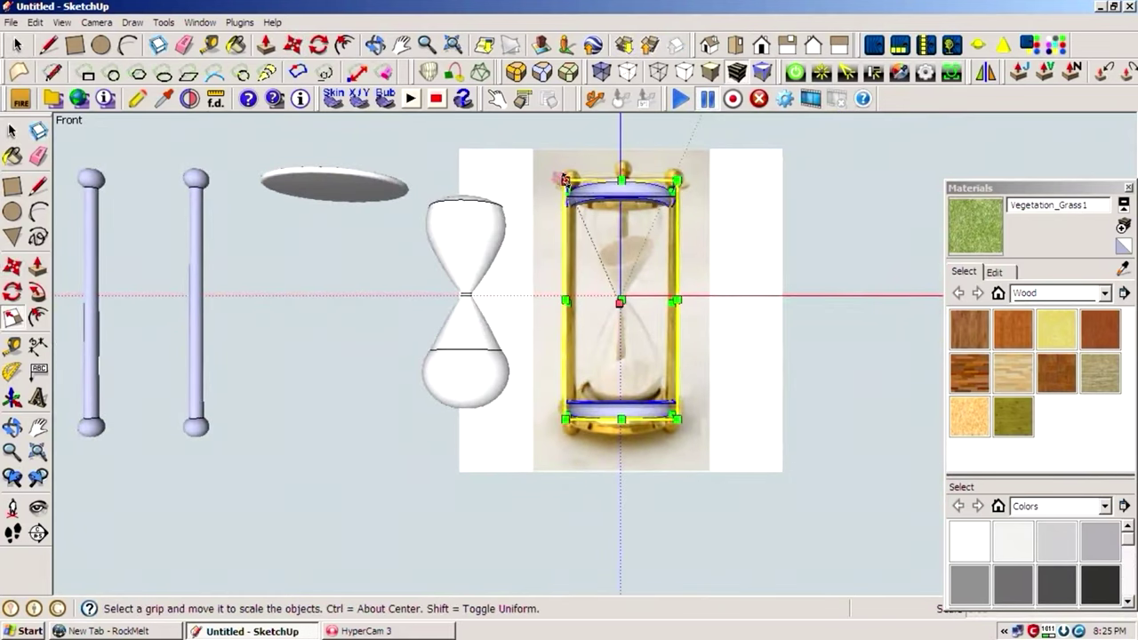
key(space)
click(371, 488)
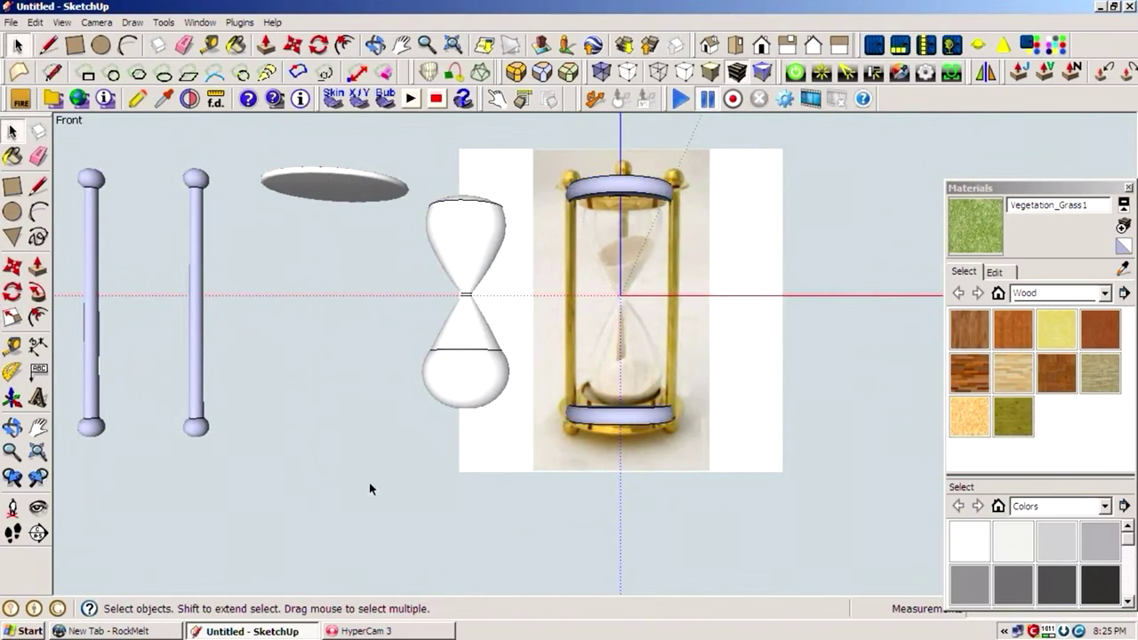
click(469, 355)
Step: Move the white glass shape inside the frame and scale it to fit
key(m)
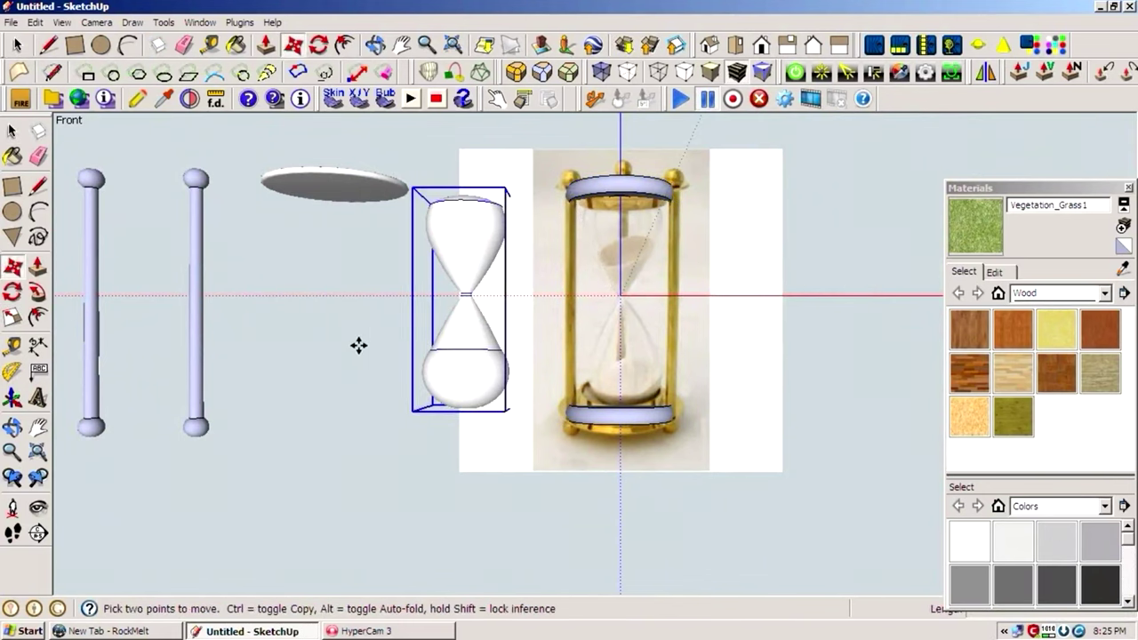
click(371, 334)
click(527, 331)
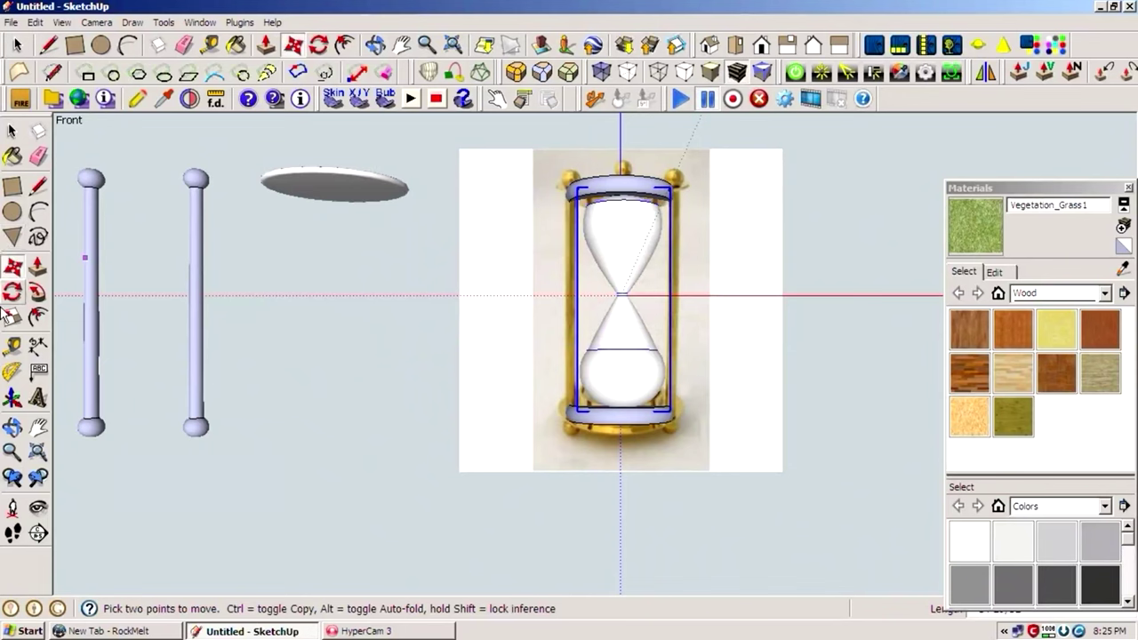
key(s)
click(570, 182)
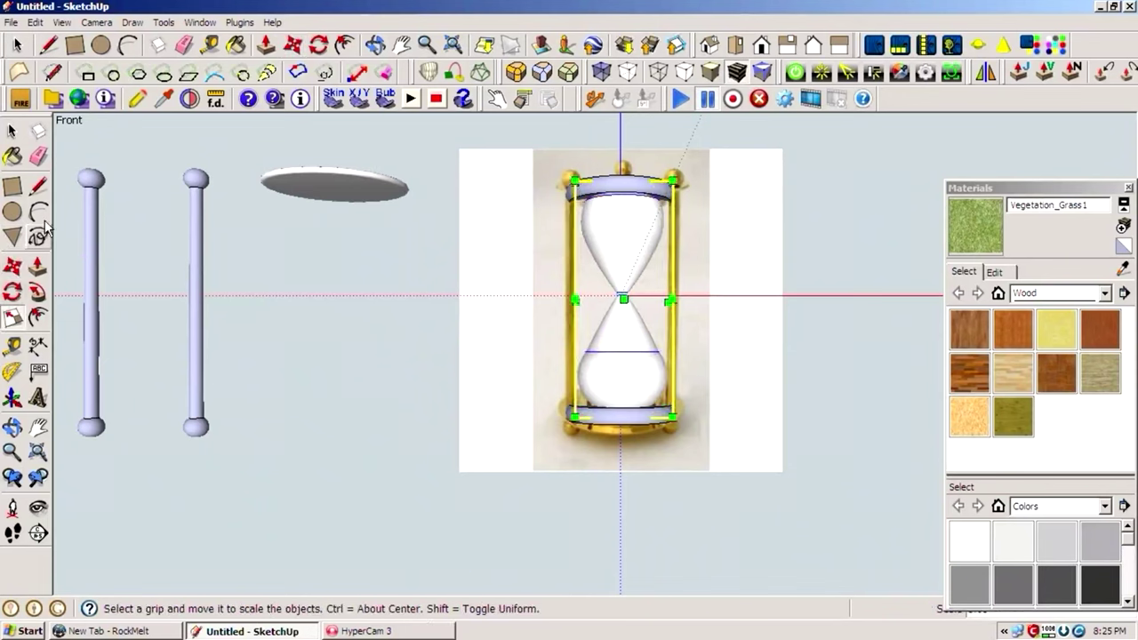
click(12, 130)
click(429, 408)
Step: Move the flat top plate disk onto the hourglass top
click(341, 197)
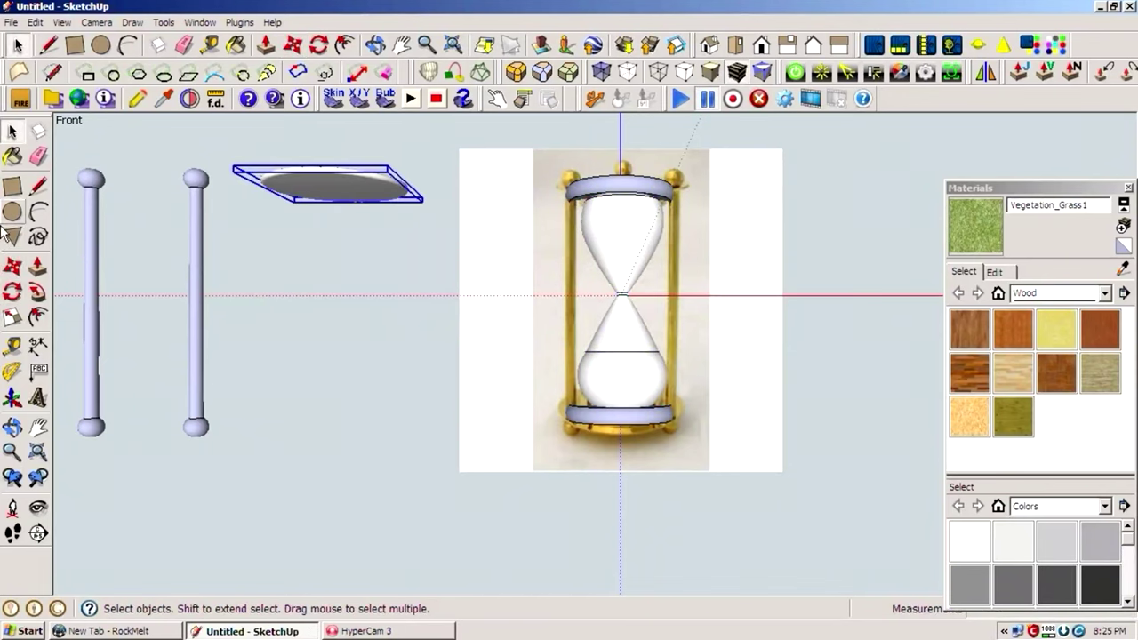
click(13, 265)
click(284, 260)
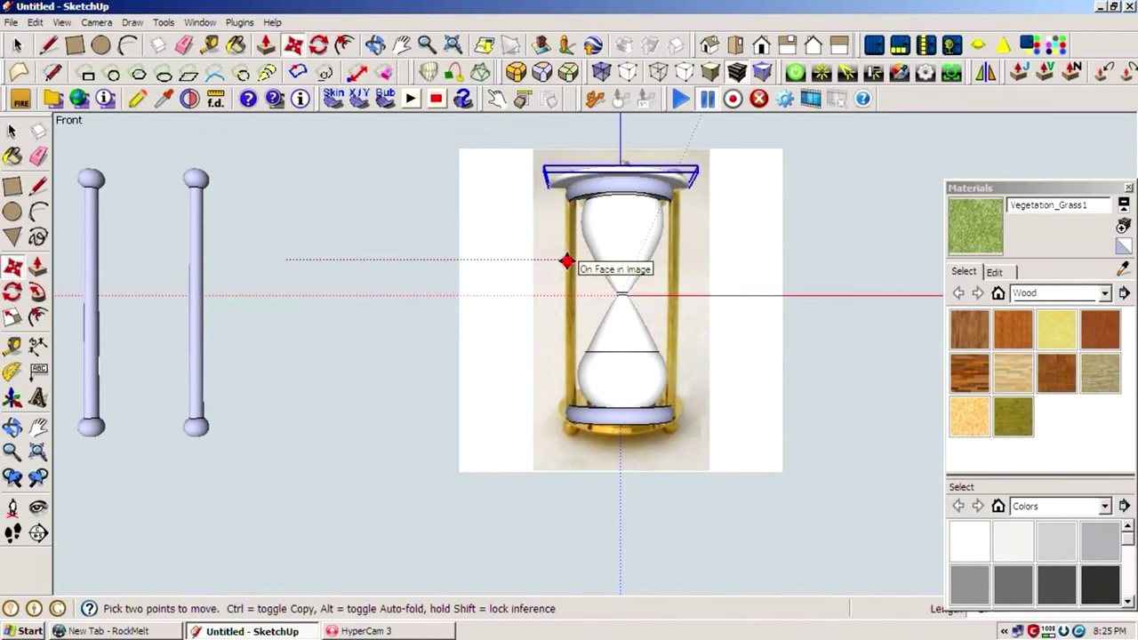
click(566, 260)
key(o)
scroll(671, 145, up, 3)
scroll(623, 236, up, 3)
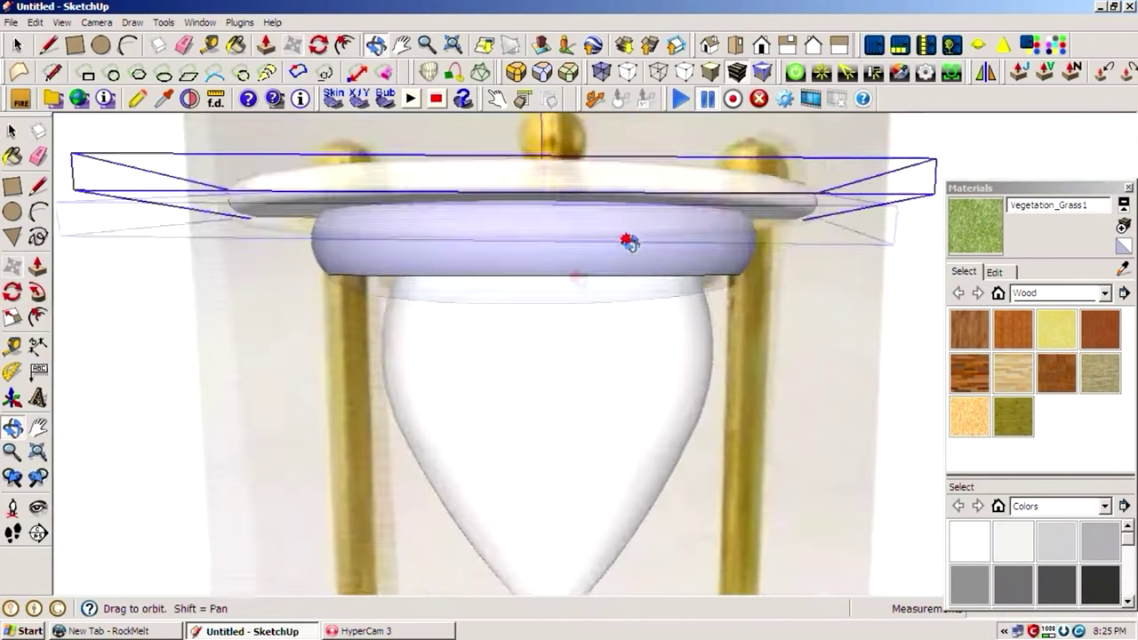
Step: Settle the top plate onto the upper band and orbit to check it
click(13, 265)
click(268, 338)
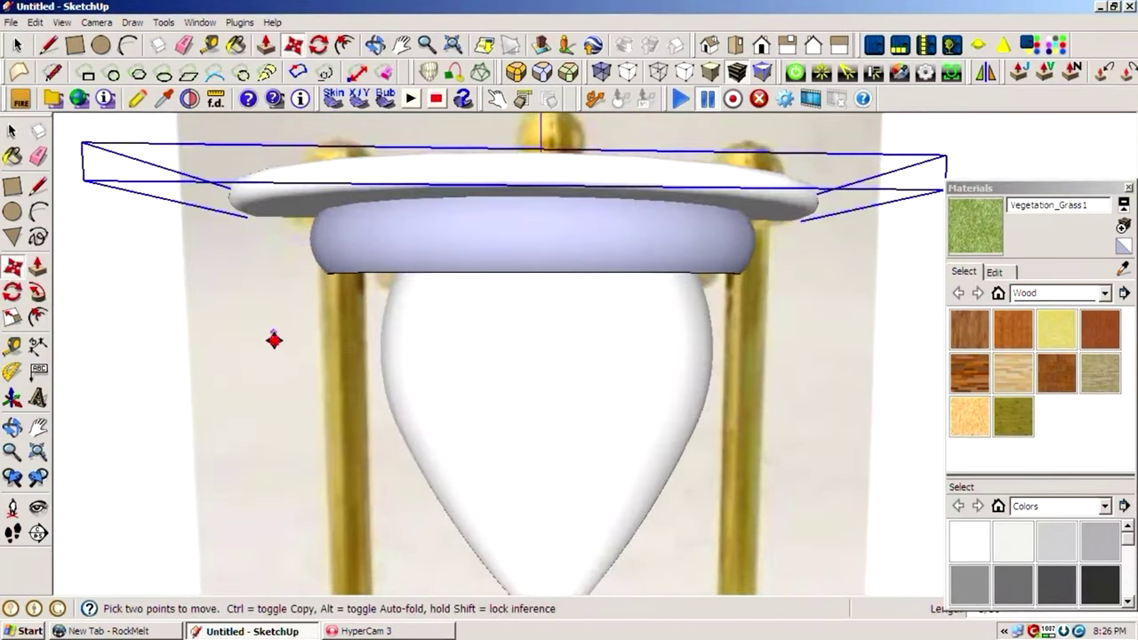
key(o)
scroll(681, 297, down, 2)
scroll(739, 222, down, 5)
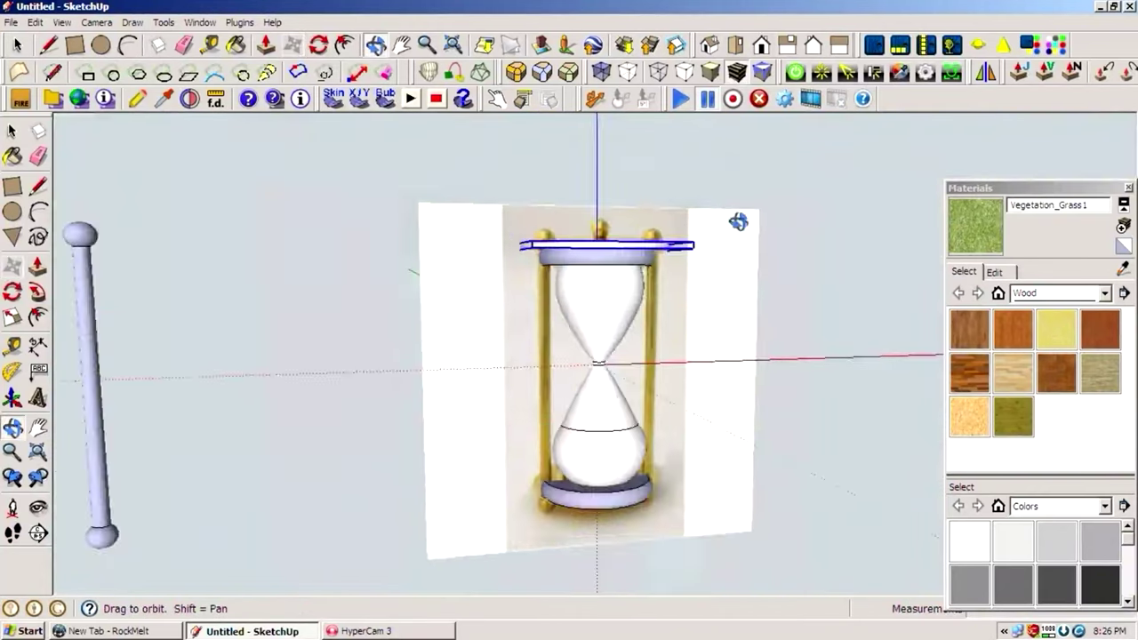
click(271, 307)
Step: In Front view, move the two rods onto the hourglass frame
click(761, 45)
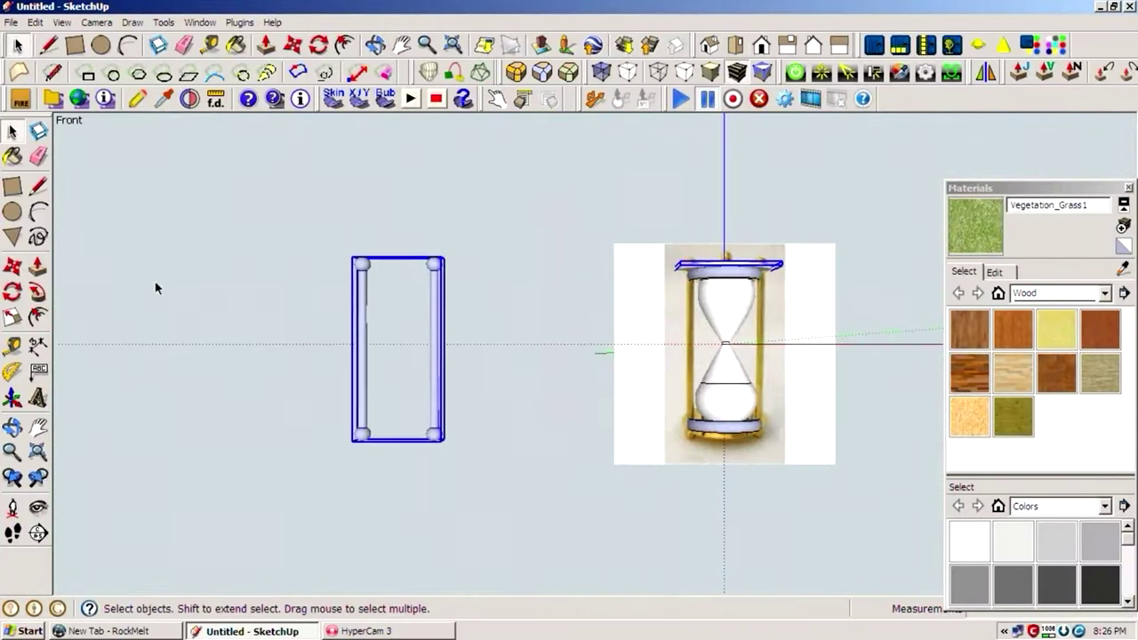
click(12, 265)
click(213, 338)
key(Escape)
key(space)
click(451, 264)
click(435, 299)
click(12, 265)
click(186, 343)
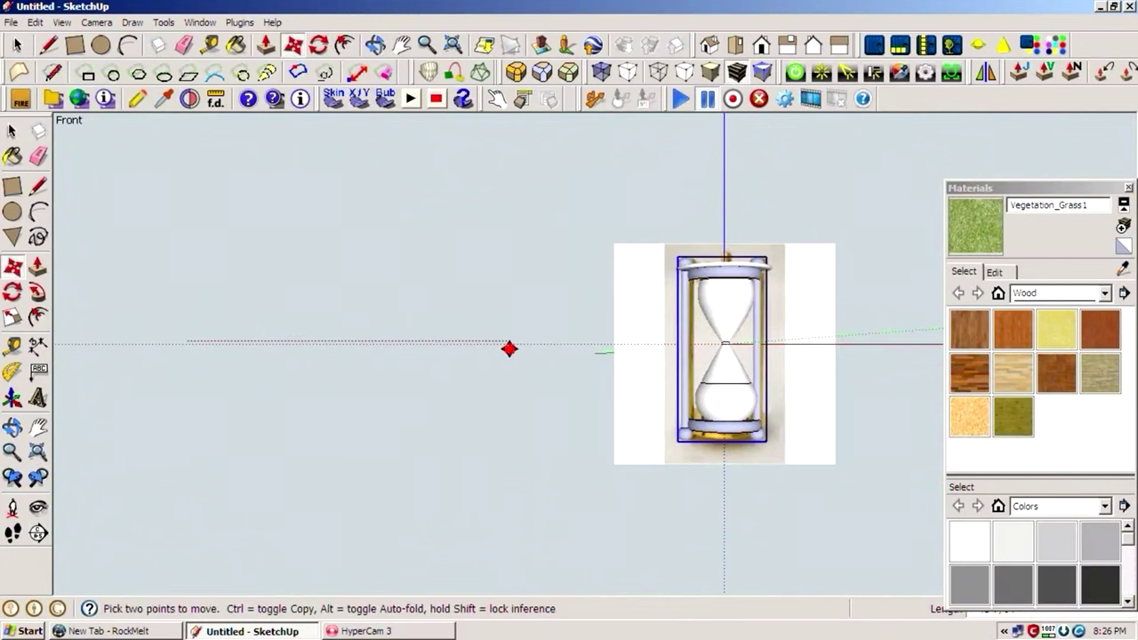
click(515, 347)
Step: Orbit to inspect the assembled hourglass and explode the rods component into separate parts
scroll(666, 424, up, 3)
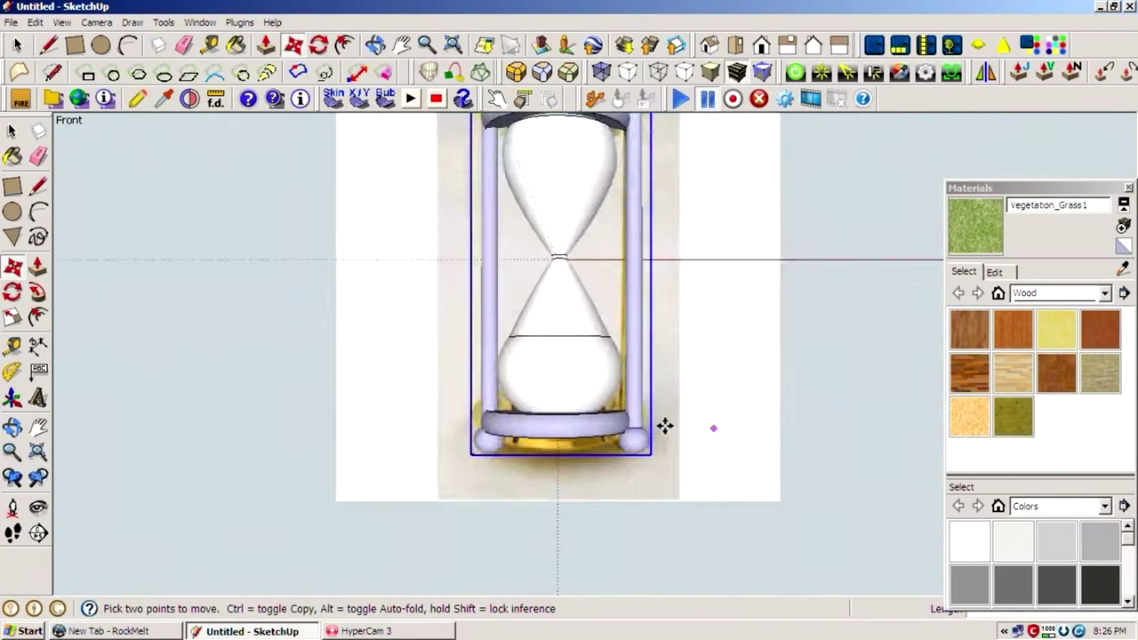
scroll(666, 429, up, 3)
middle_drag(666, 430, 637, 583)
drag(636, 582, 678, 590)
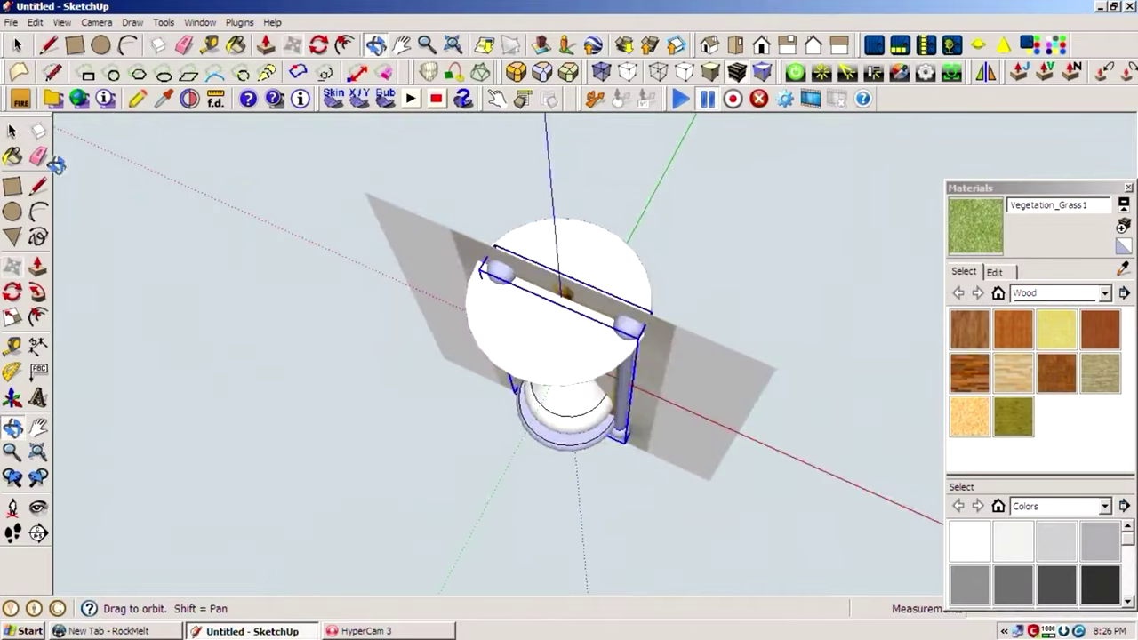
key(space)
right_click(505, 282)
right_click(508, 281)
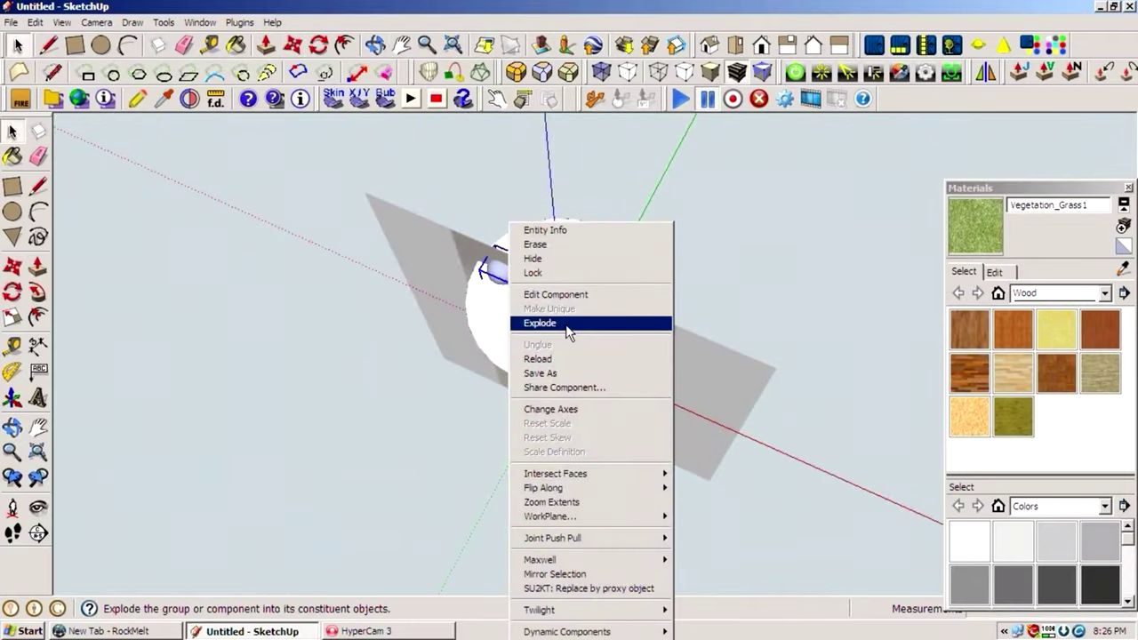
click(567, 326)
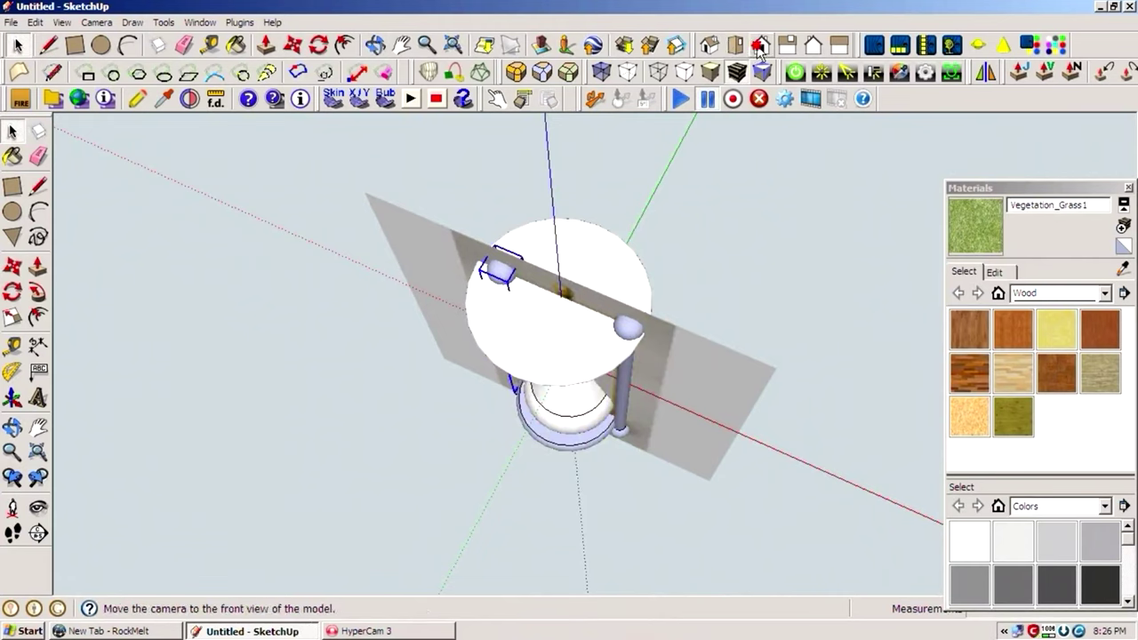
Step: In Top view, start copying the small sphere, checking against the front reference
click(734, 45)
click(708, 45)
click(12, 267)
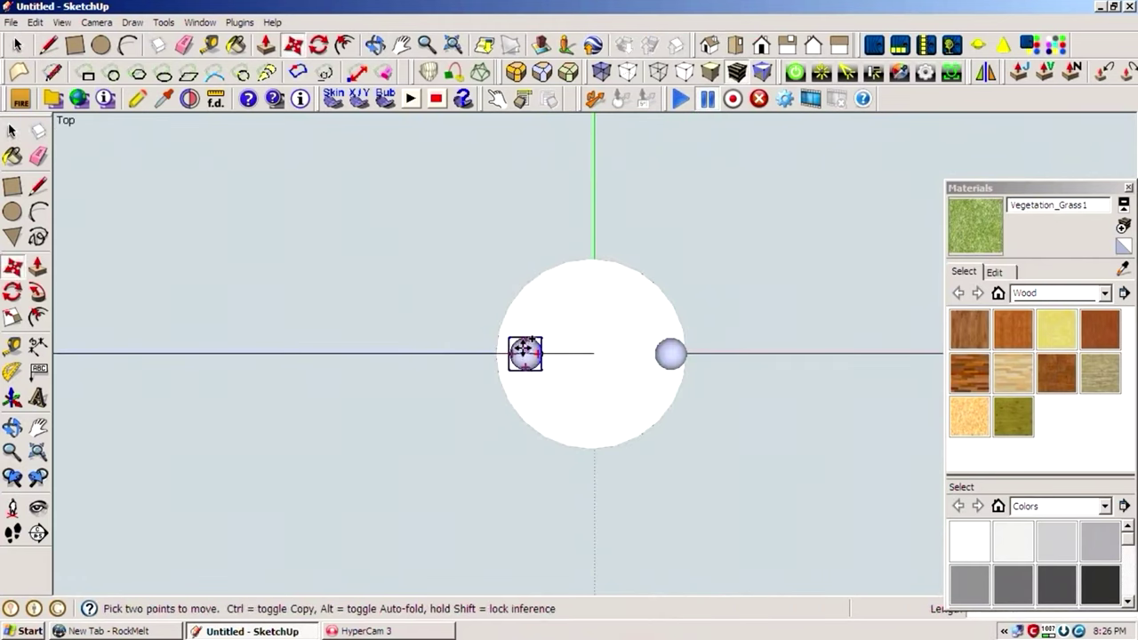
ctrl+click(525, 352)
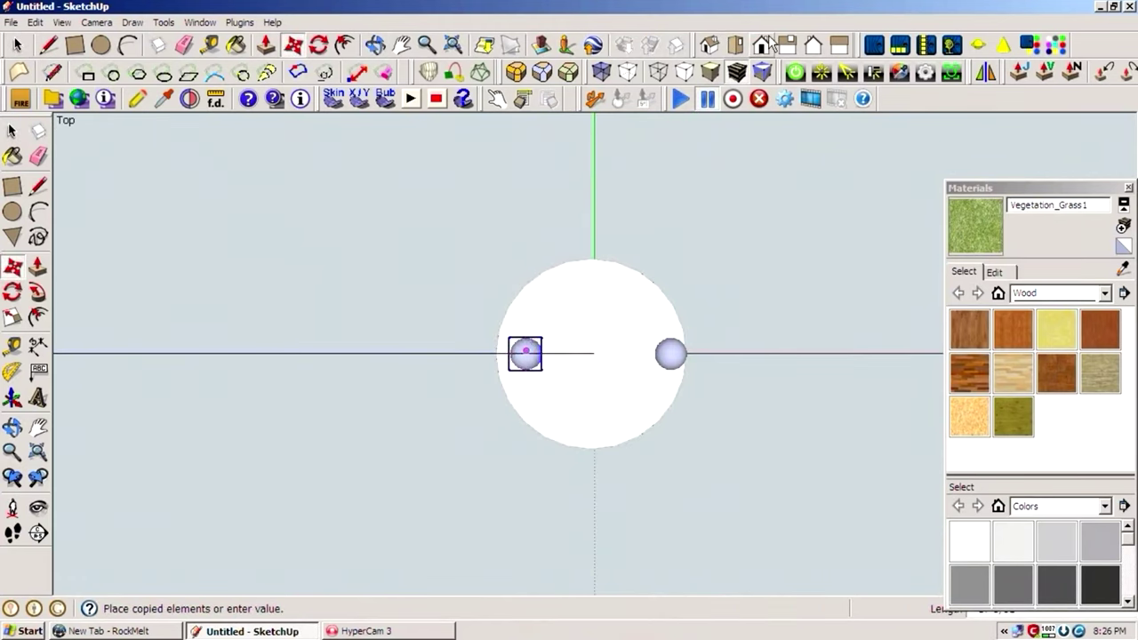
click(747, 49)
Step: Drop the copied sphere onto the top disc from the top view, then orbit to check it
click(747, 50)
click(596, 281)
key(o)
mouse_move(593, 279)
mouse_down()
mouse_move(727, 318)
mouse_move(826, 318)
mouse_up()
click(12, 267)
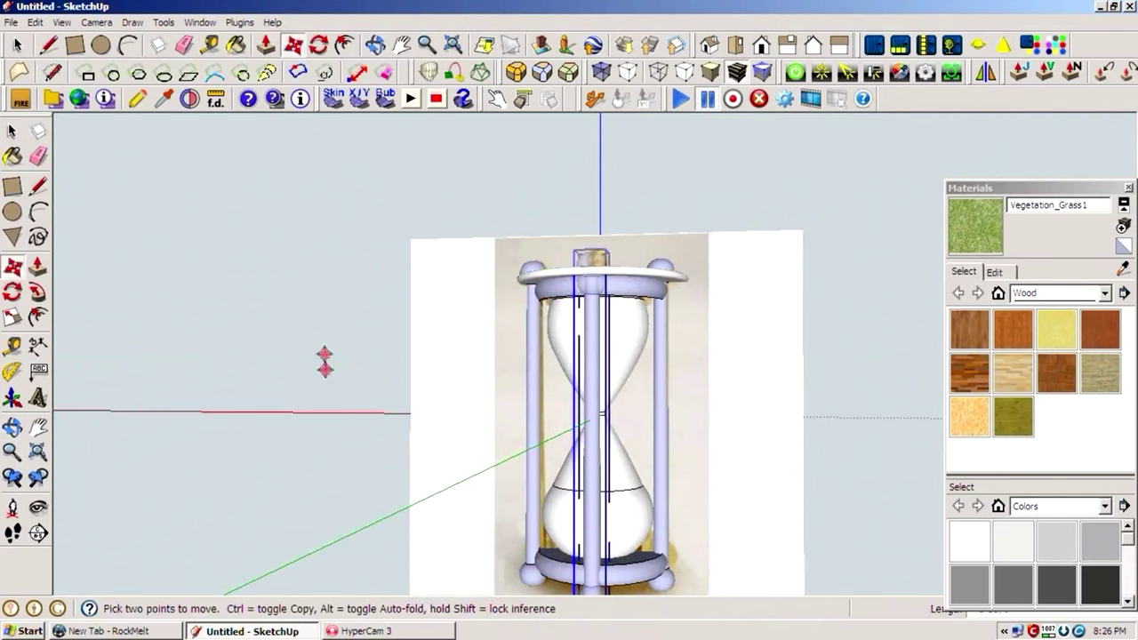
key(o)
mouse_move(541, 399)
mouse_down()
mouse_move(401, 440)
mouse_move(708, 353)
mouse_move(376, 634)
mouse_move(615, 247)
mouse_up()
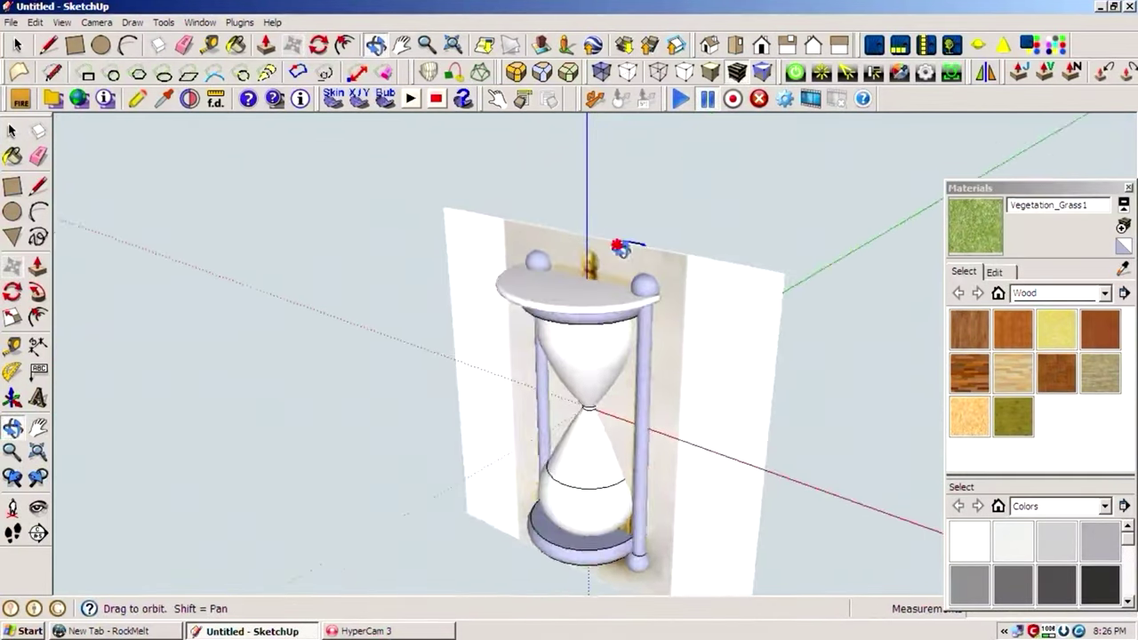
key(space)
Step: Rescale the hourglass base and the top disc with the Scale tool
key(s)
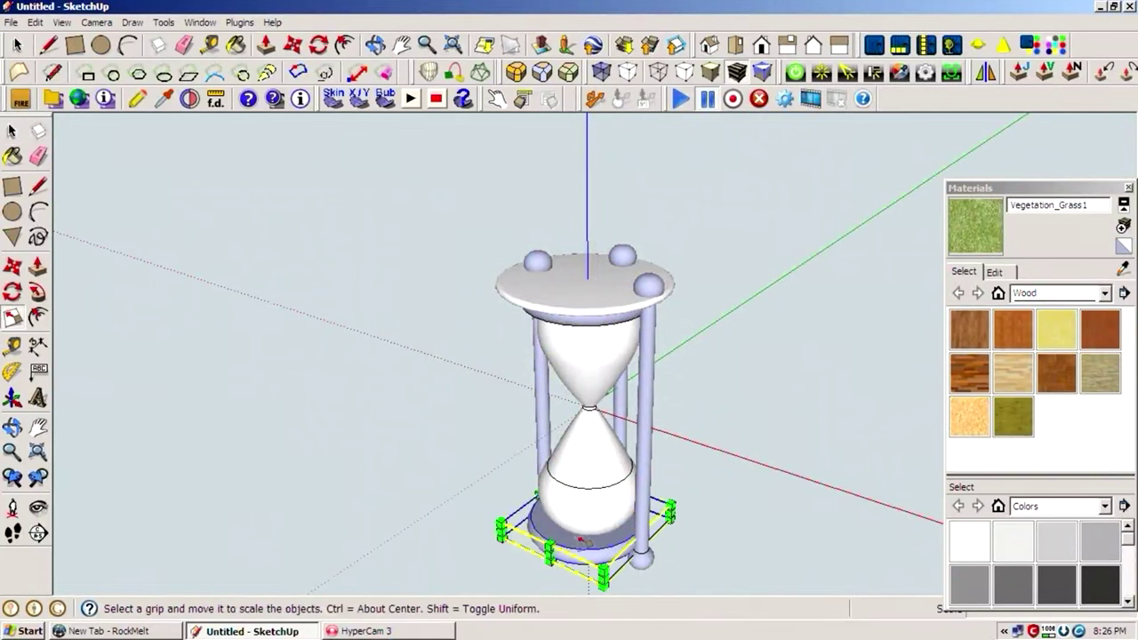
scroll(582, 533, up, 2)
key(o)
mouse_move(447, 511)
mouse_down()
mouse_move(826, 521)
mouse_move(762, 590)
mouse_move(635, 509)
mouse_move(719, 435)
mouse_move(734, 223)
mouse_move(693, 399)
mouse_move(430, 207)
mouse_move(534, 240)
mouse_up()
key(space)
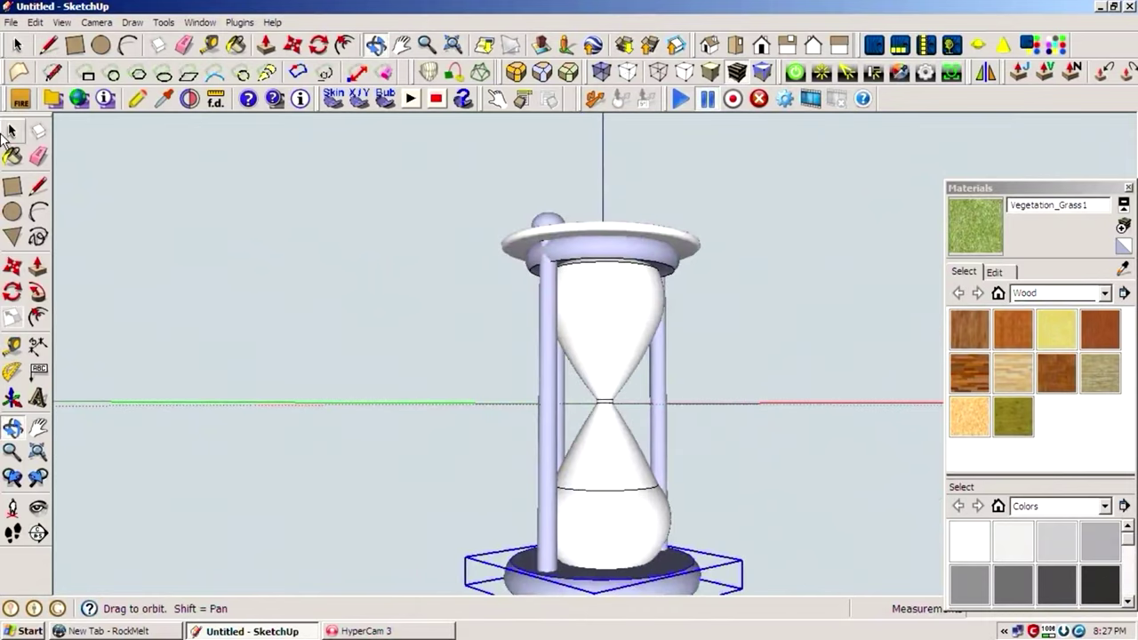
scroll(604, 258, up, 2)
key(s)
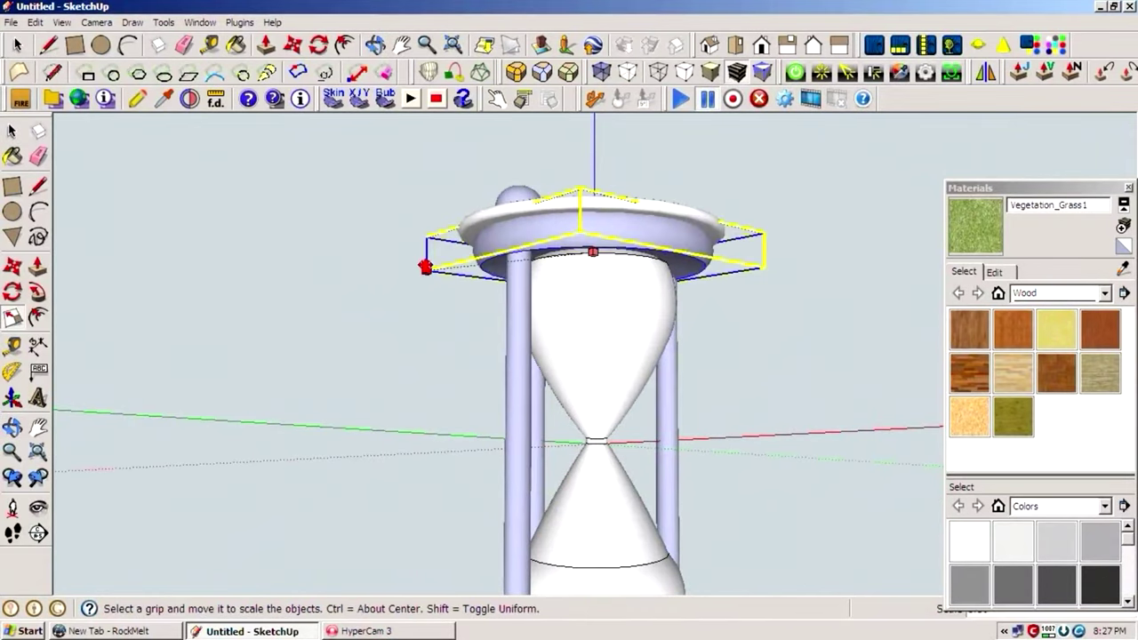
scroll(851, 292, down, 2)
mouse_move(653, 399)
middle_down()
mouse_move(473, 548)
mouse_move(610, 483)
middle_up()
Step: Move the right sphere inward so it sits just inside the top disc's rim
click(735, 44)
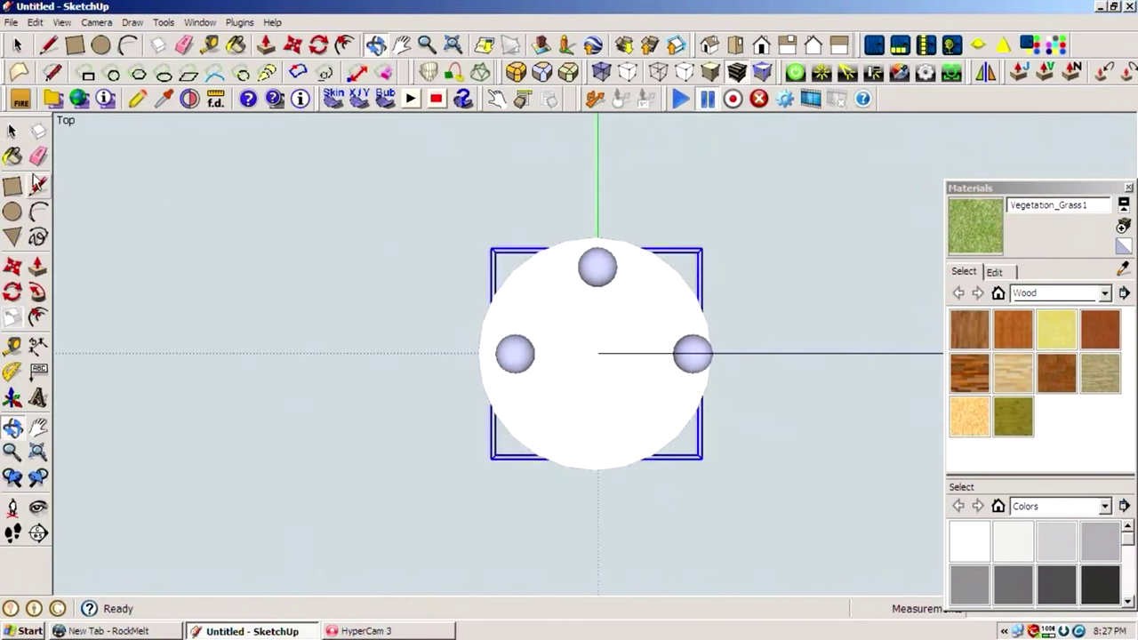
key(space)
click(681, 370)
key(m)
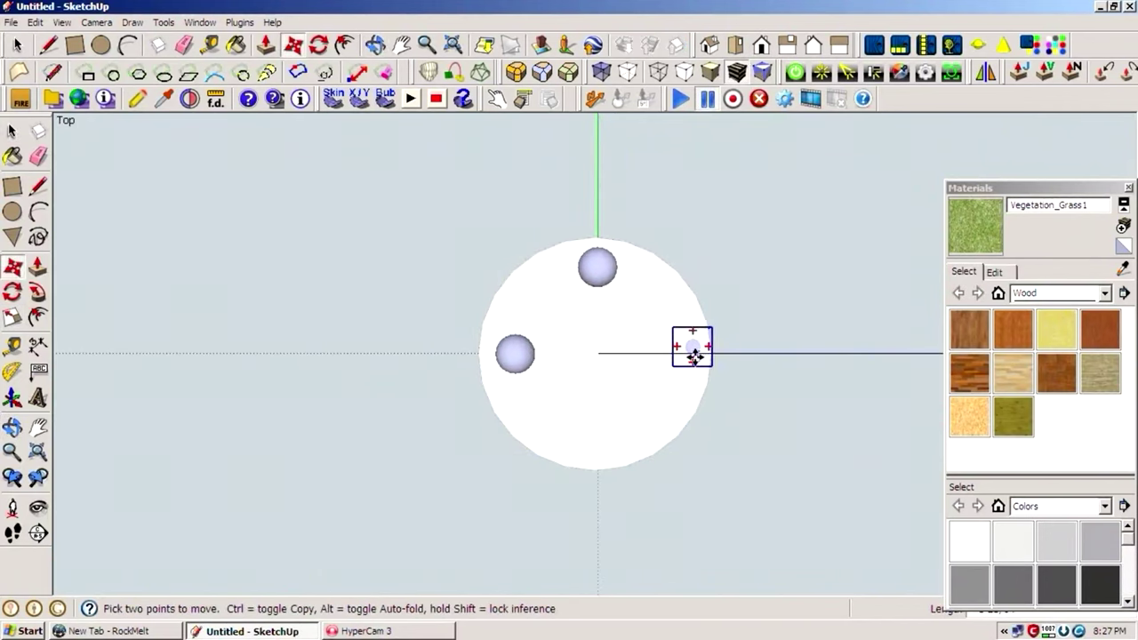
click(12, 130)
click(515, 353)
click(12, 267)
click(237, 322)
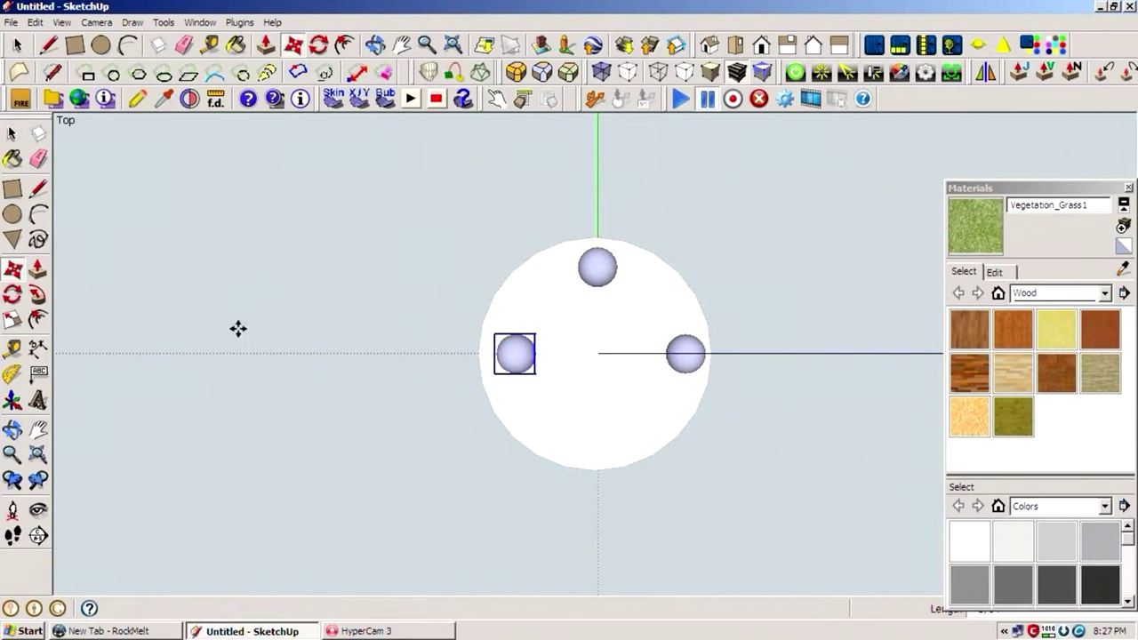
key(space)
Step: Select the whole hourglass and soften all its edges at a 180° angle
mouse_move(791, 469)
middle_down()
mouse_move(1056, 227)
mouse_move(834, 130)
mouse_move(241, 264)
mouse_move(410, 339)
middle_up()
key(ctrl+a)
click(200, 22)
click(255, 223)
drag(481, 113, 653, 118)
Step: Paint the spheres, top disc and legs with Color_001
click(635, 55)
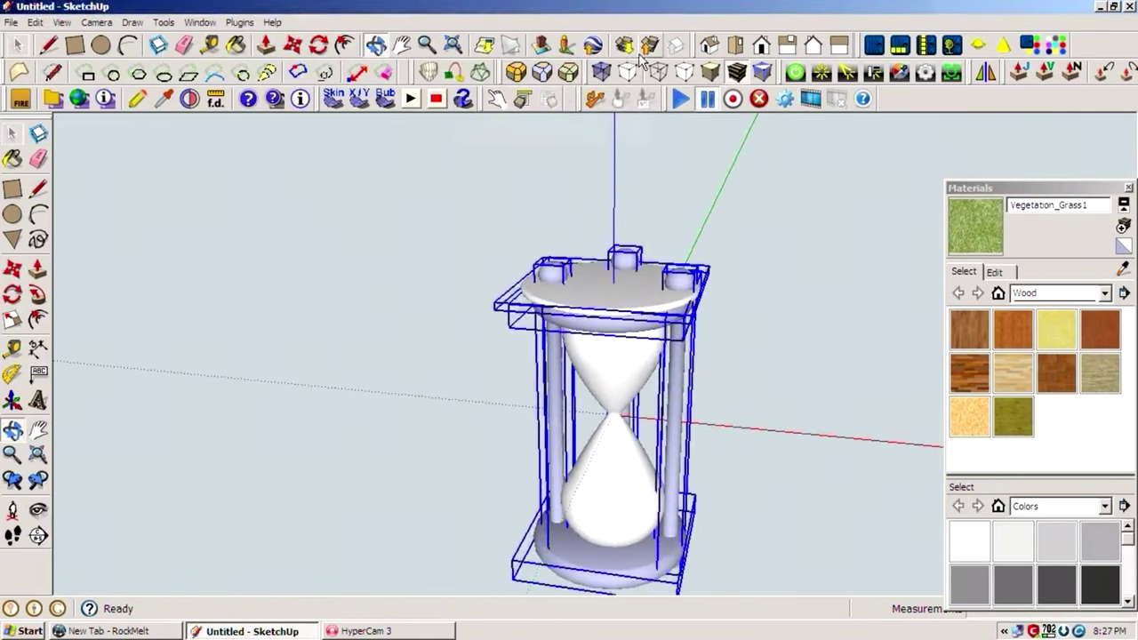
click(573, 302)
scroll(572, 302, up, 4)
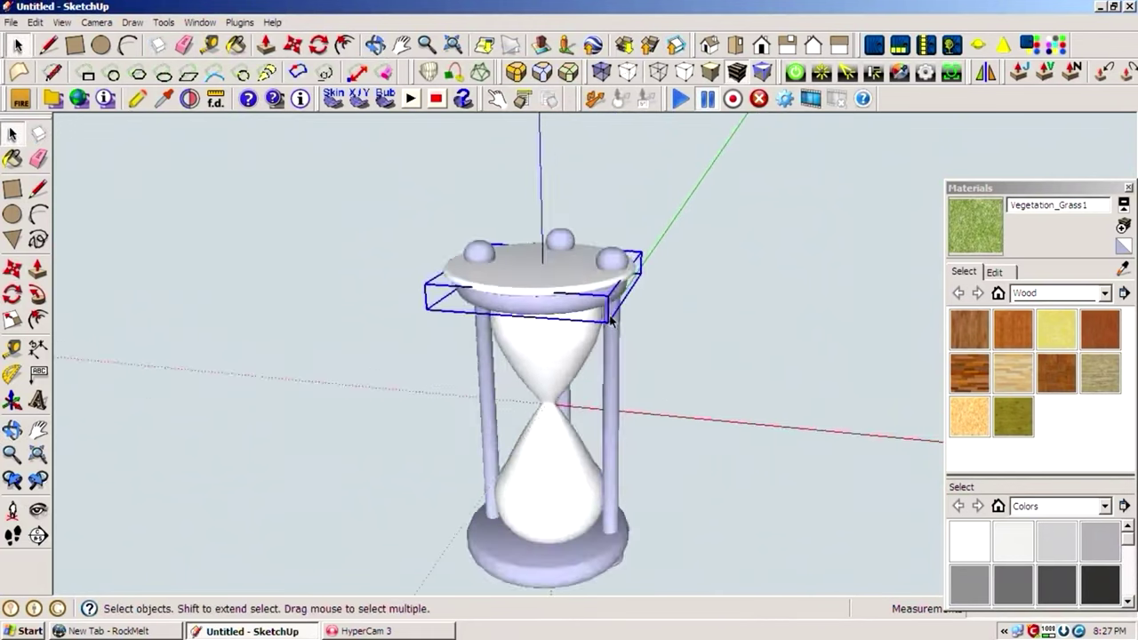
click(1013, 540)
click(597, 267)
click(676, 265)
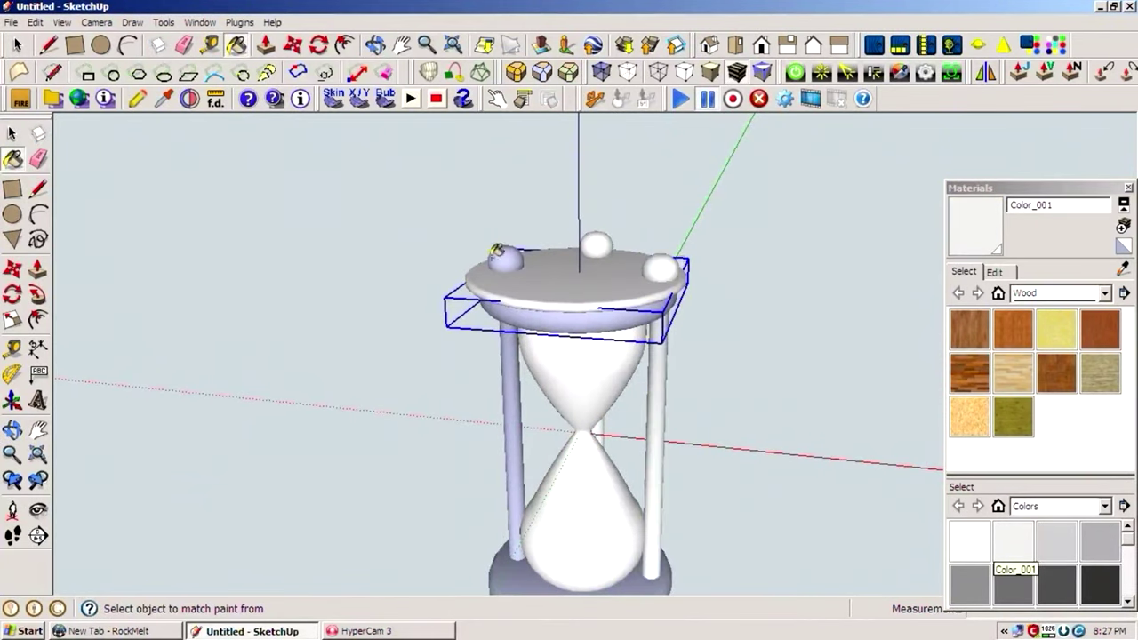
click(503, 257)
scroll(578, 551, down, 3)
Step: Paint the glass bulbs with Color_002
key(o)
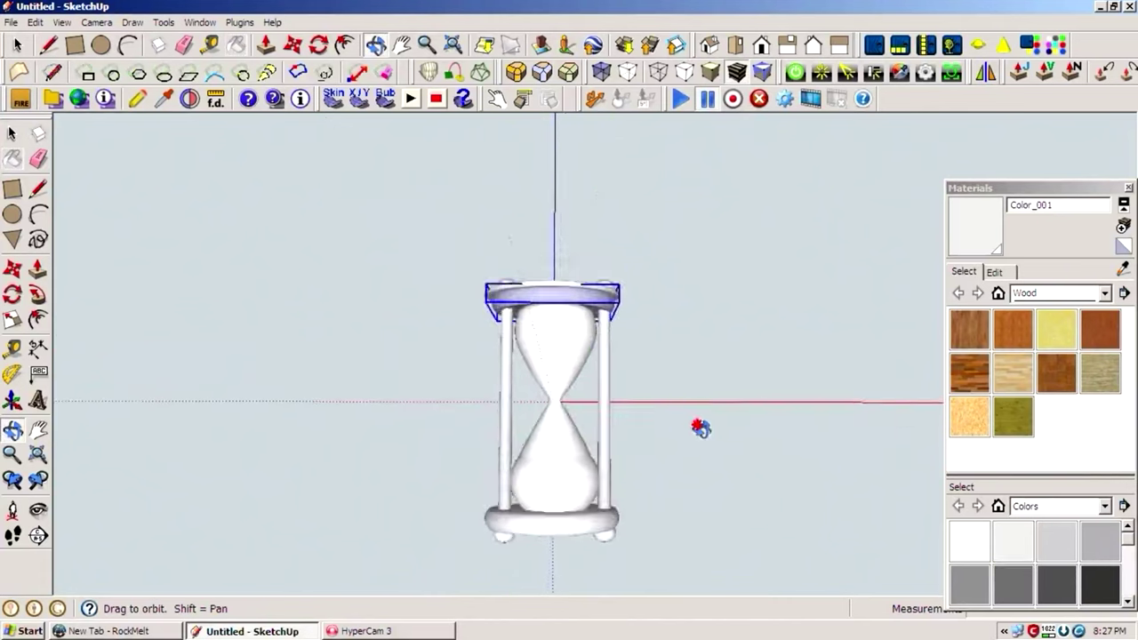
drag(701, 424, 63, 192)
key(space)
click(1057, 582)
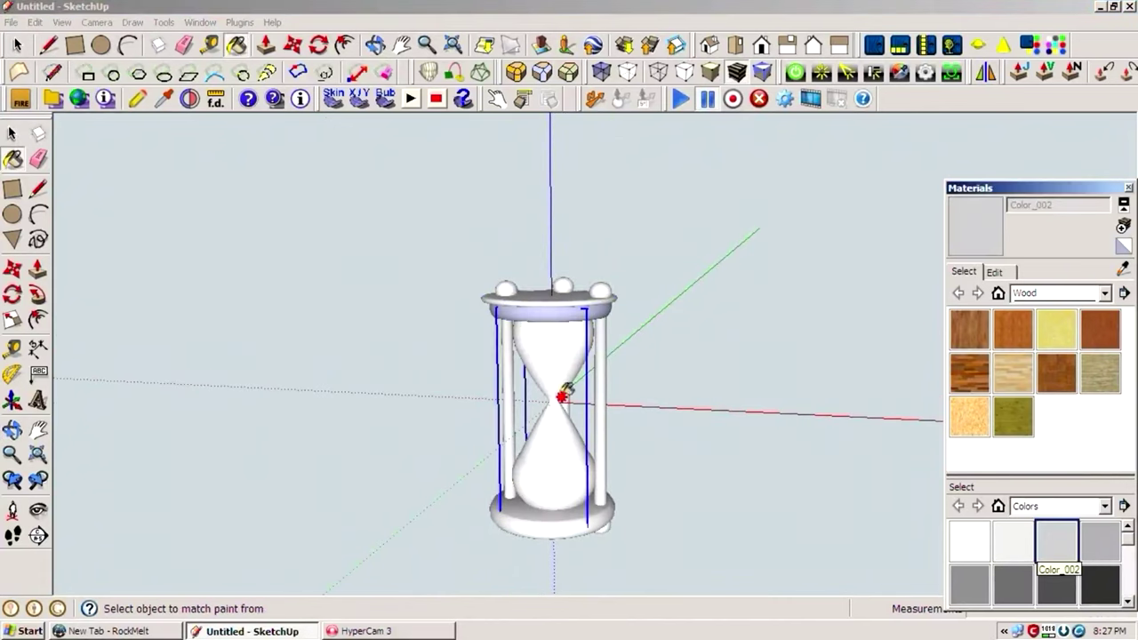
key(space)
click(585, 210)
Step: Reposition the whole hourglass and orbit around the finished painted model
shift+middle_drag(584, 211, 463, 250)
click(462, 250)
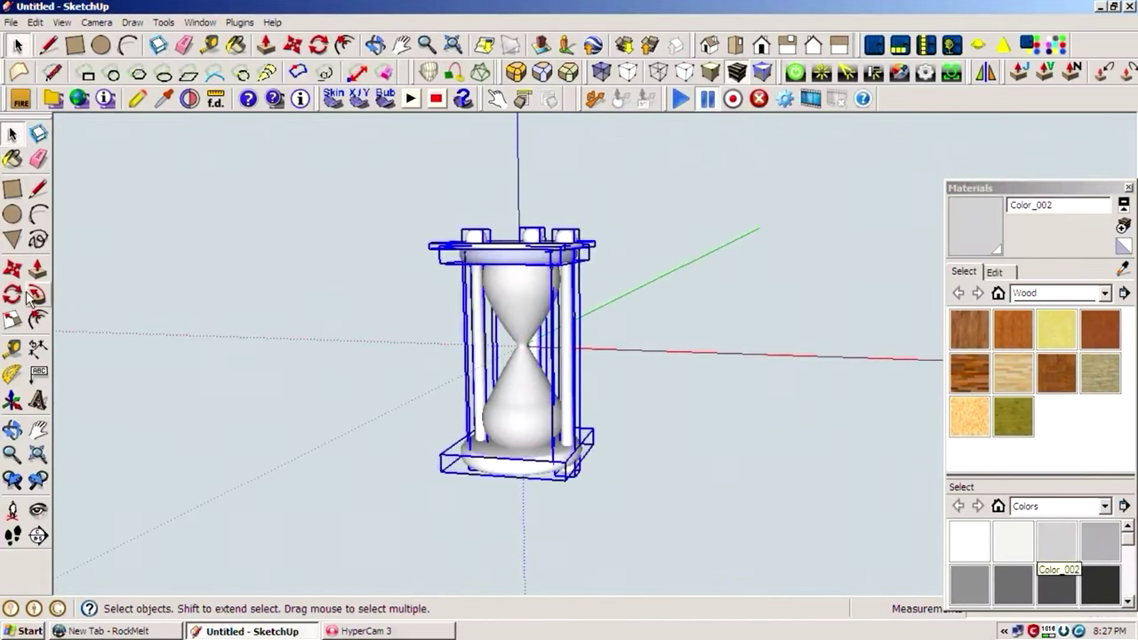
click(13, 268)
key(F2)
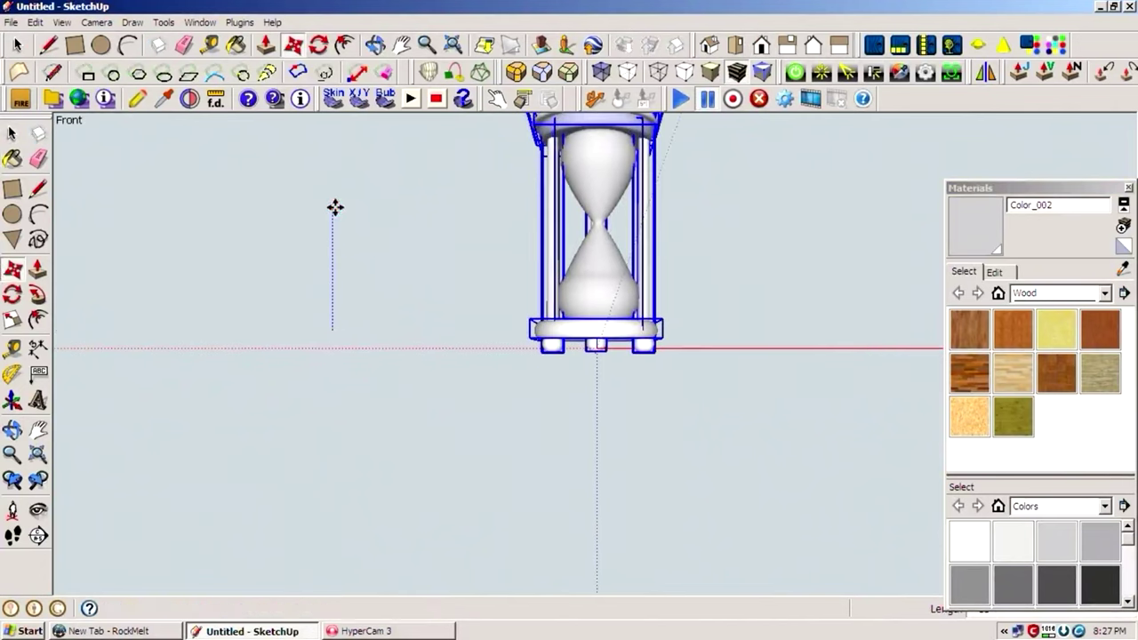
click(737, 44)
key(space)
click(375, 280)
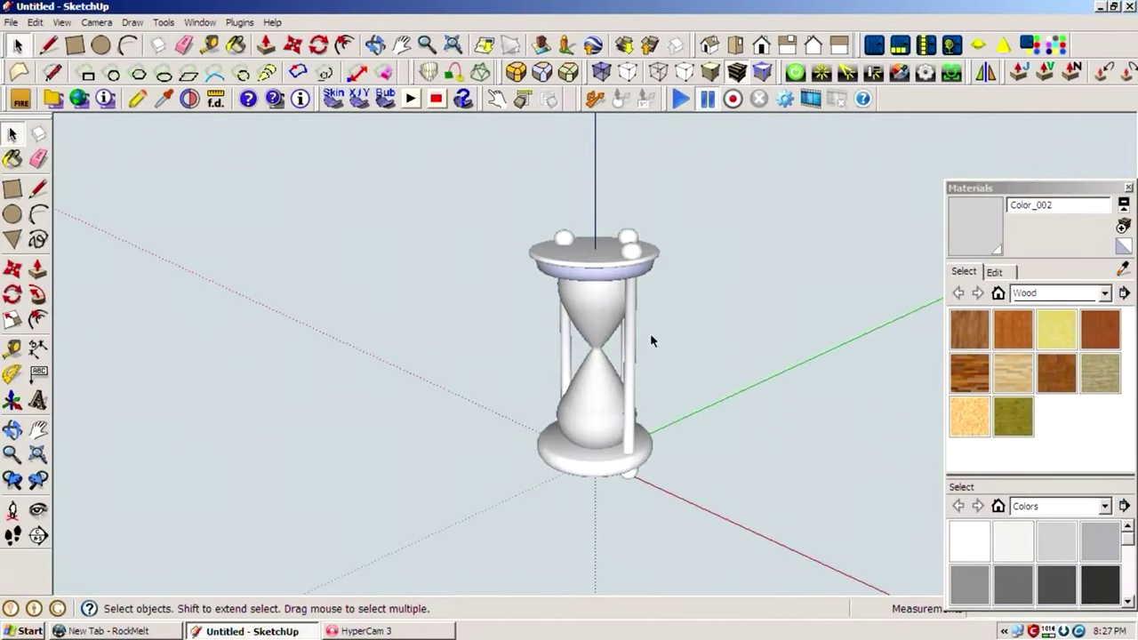
middle_drag(651, 340, 951, 466)
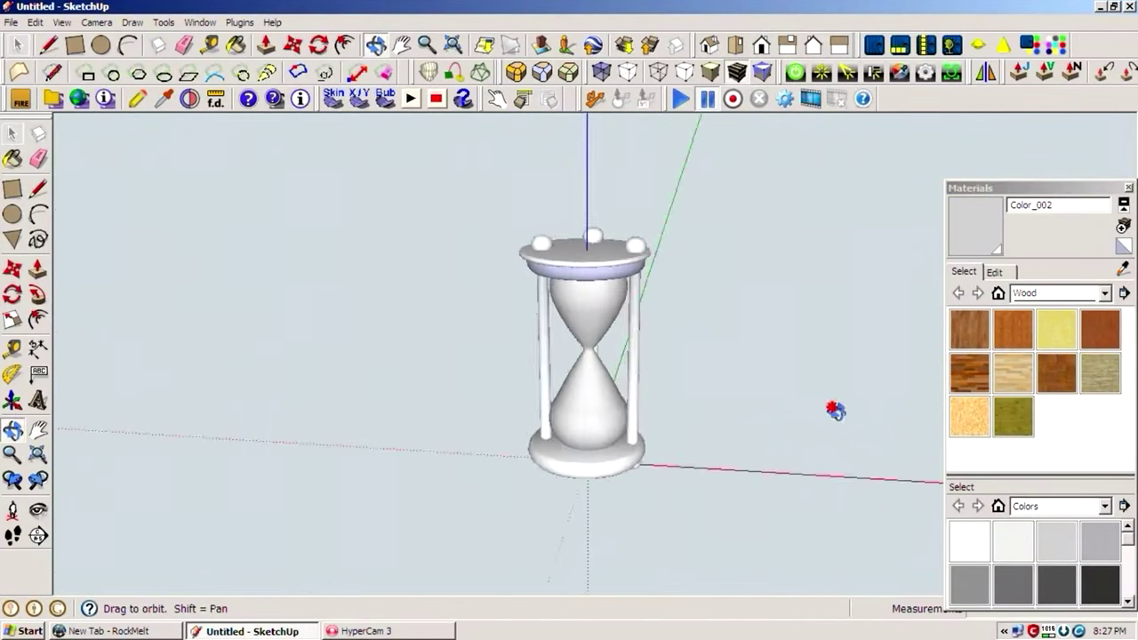
Step: Export the hourglass to Kerkythea as Untitled.xml, overwriting the old file, and open it
click(709, 71)
click(453, 394)
click(840, 450)
click(597, 336)
click(833, 451)
click(543, 336)
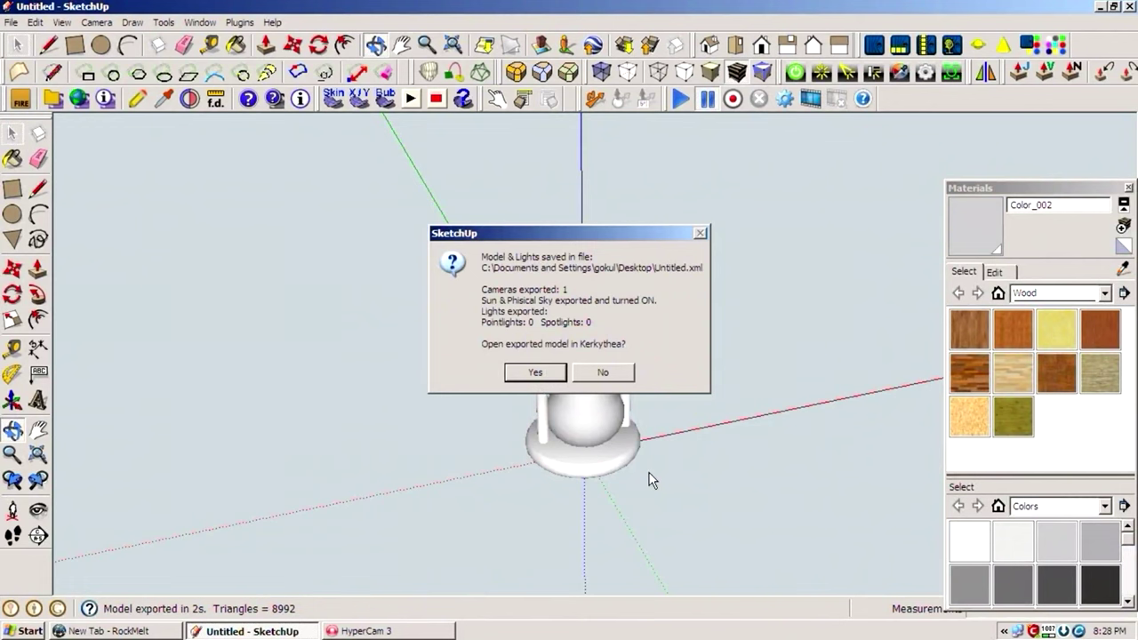
key(Return)
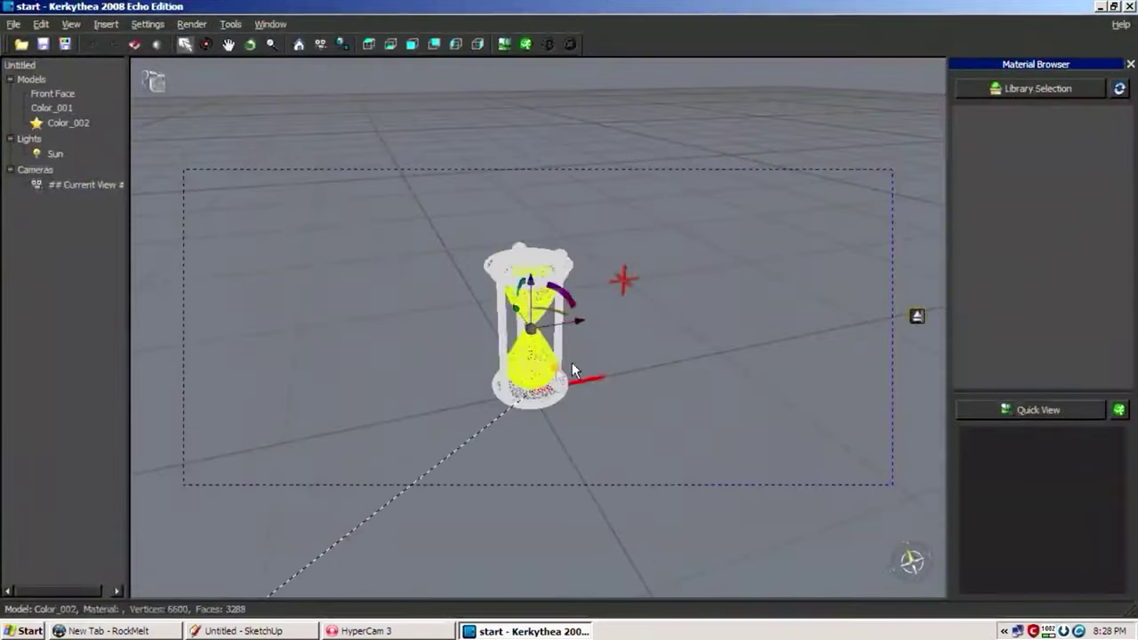
Step: Load the Basic Pack library, assign Bronze to Color_001, and start the render
click(1062, 88)
click(1076, 201)
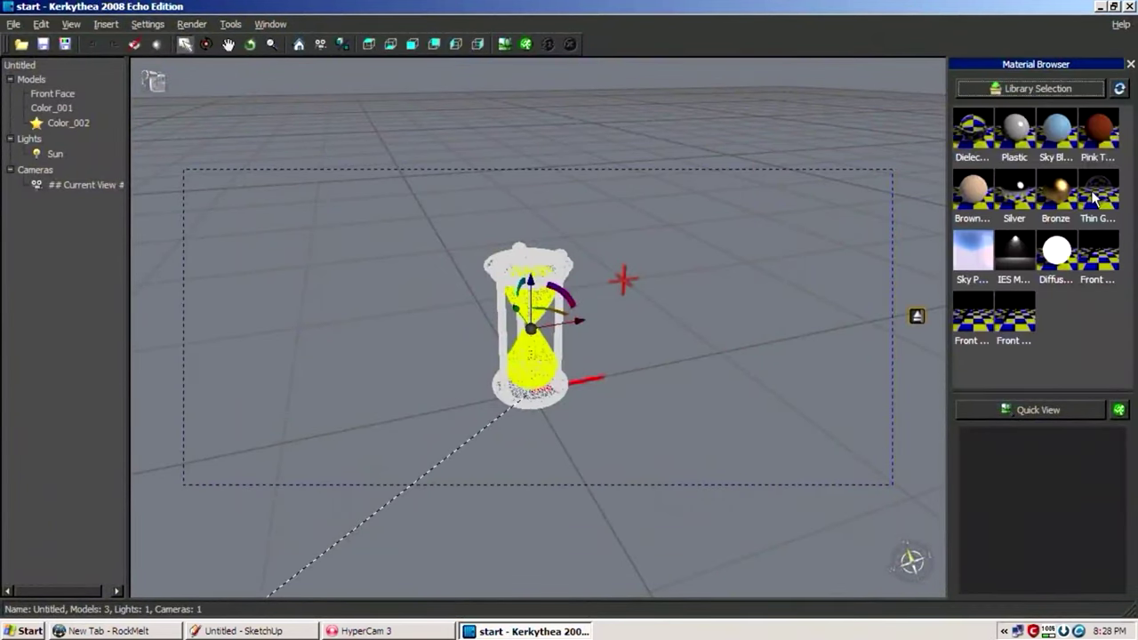
click(558, 267)
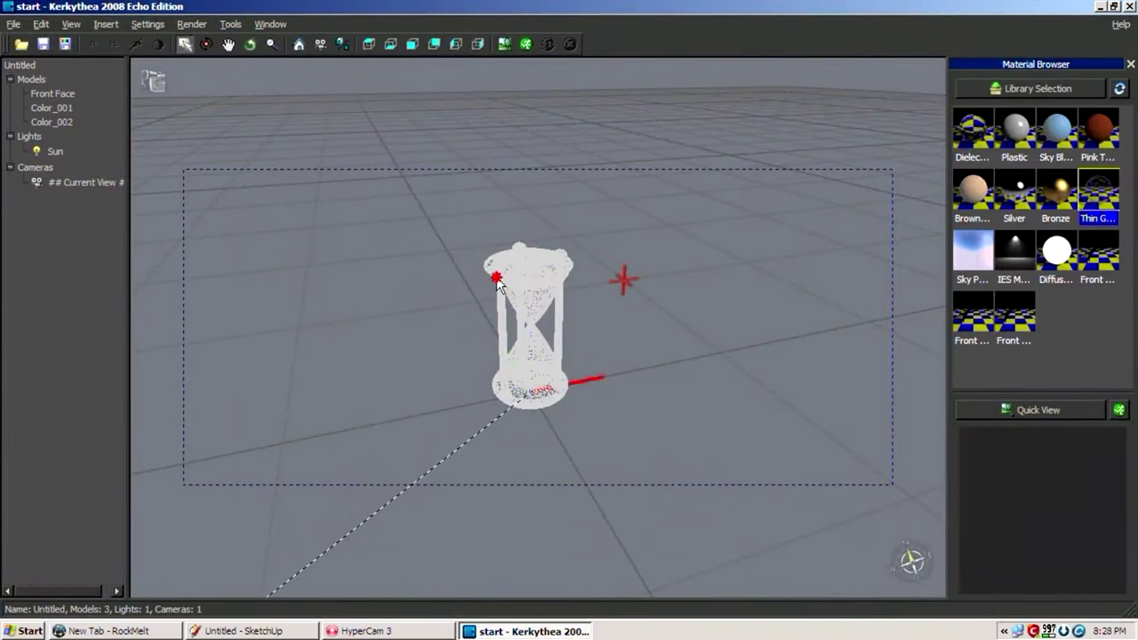
click(1060, 189)
click(504, 44)
click(585, 262)
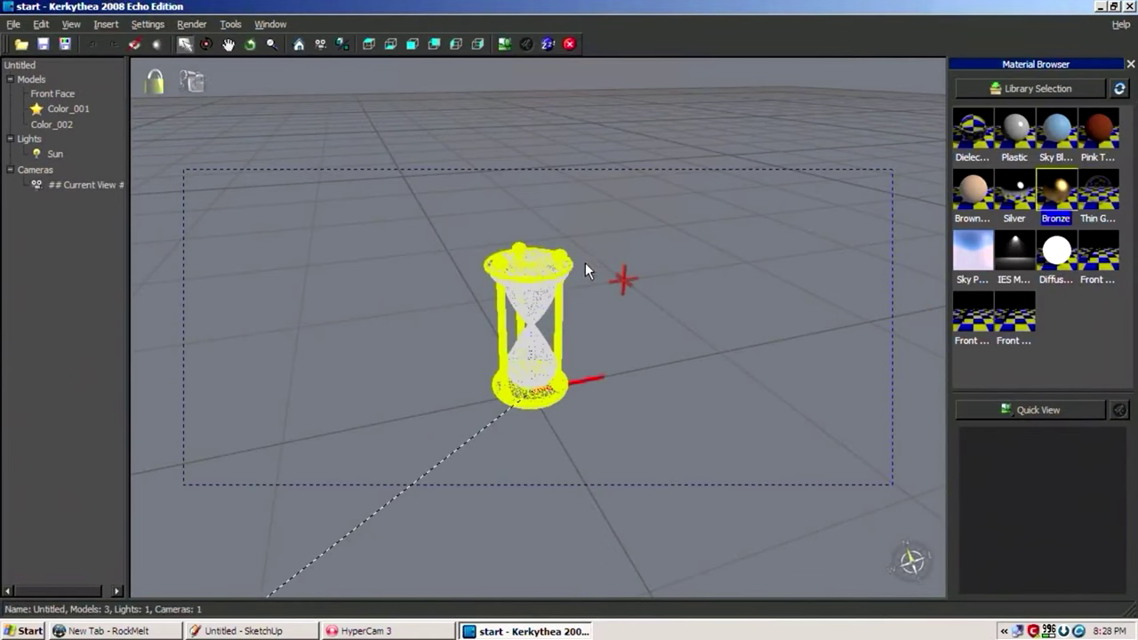